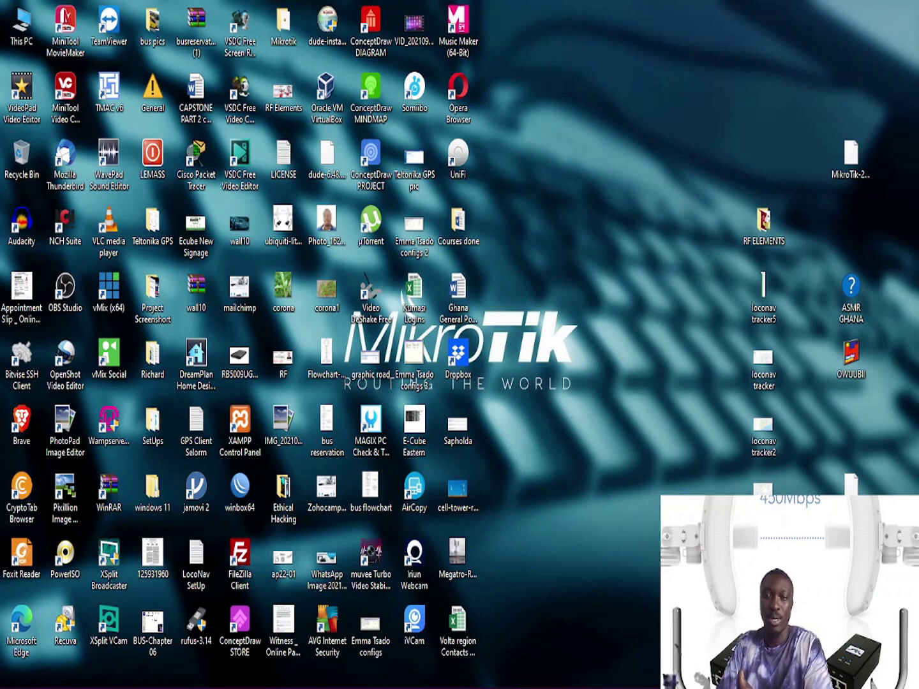
Step: Bring the 192.168.9.1 WinBox session to the front from its taskbar preview
mouse_move(338, 684)
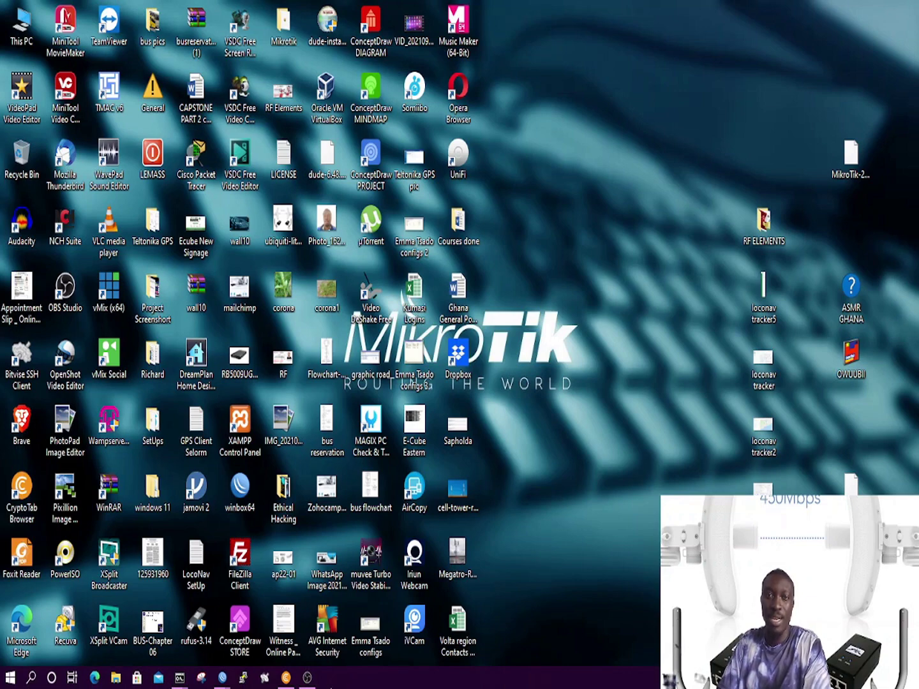
mouse_move(225, 681)
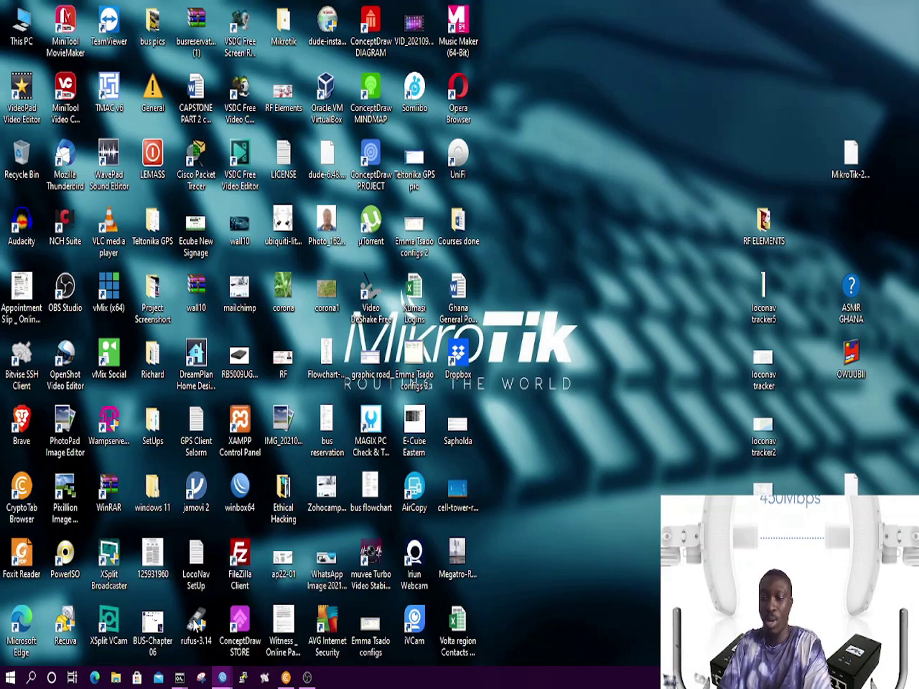
left_click(195, 624)
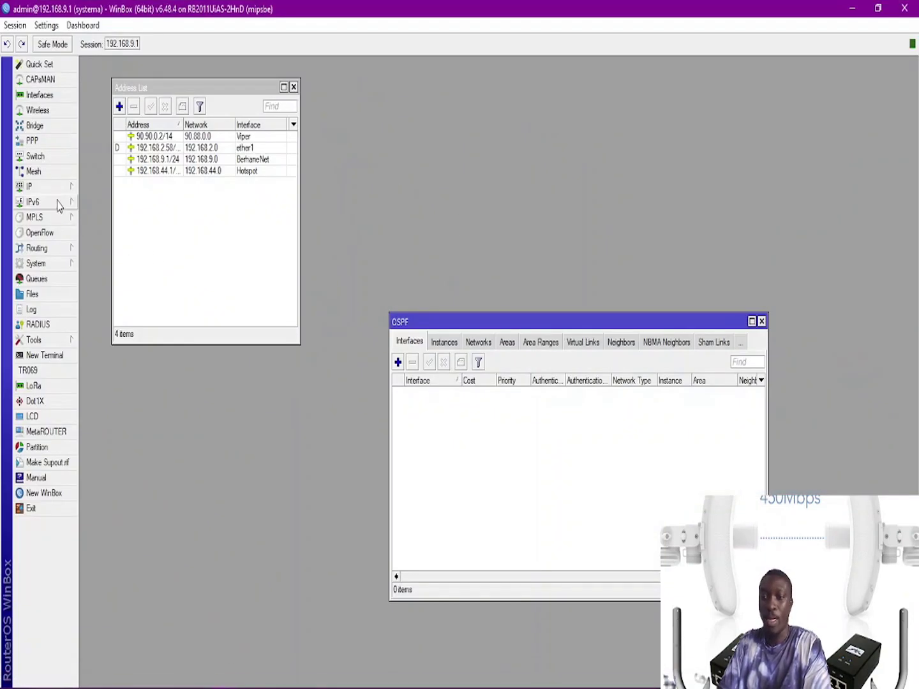
Step: Restore both the 192.168.9.1 and 192.168.88.1 sessions out of full screen
left_click(50, 254)
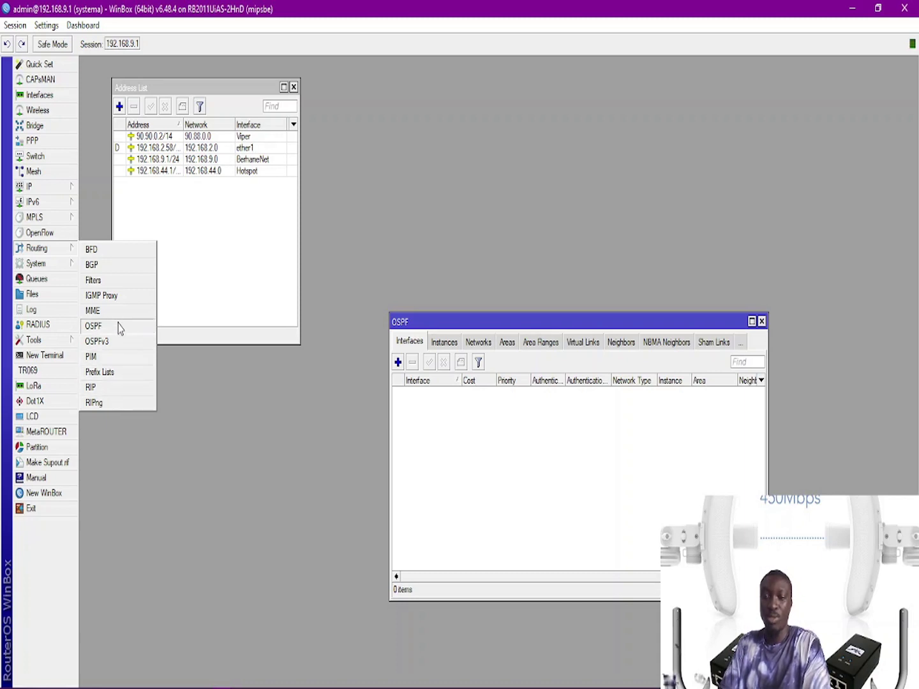
left_click(195, 407)
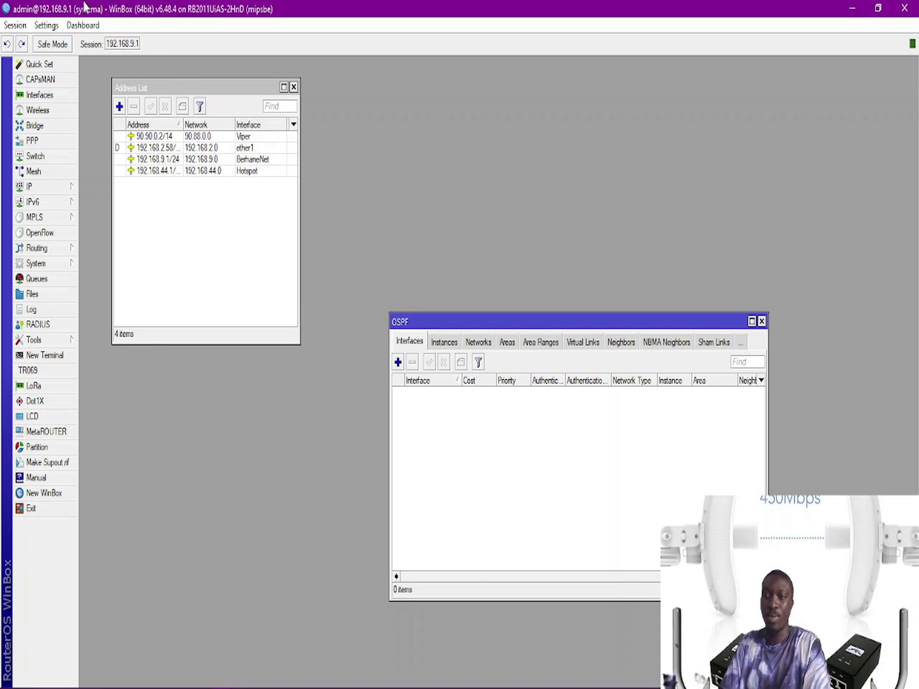
left_click_drag(99, 15, 101, 39)
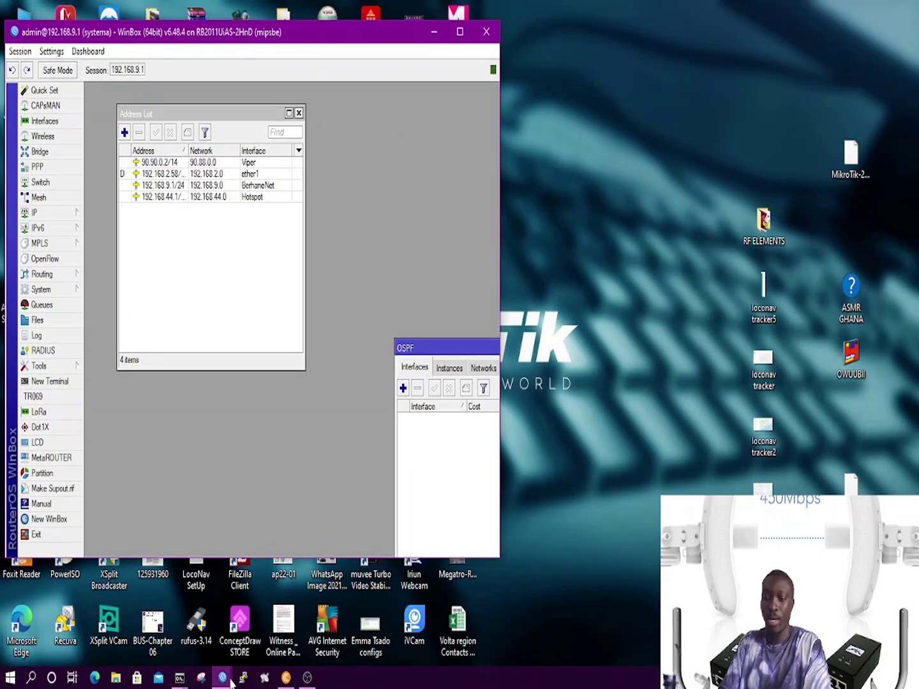
mouse_move(231, 683)
left_click(244, 620)
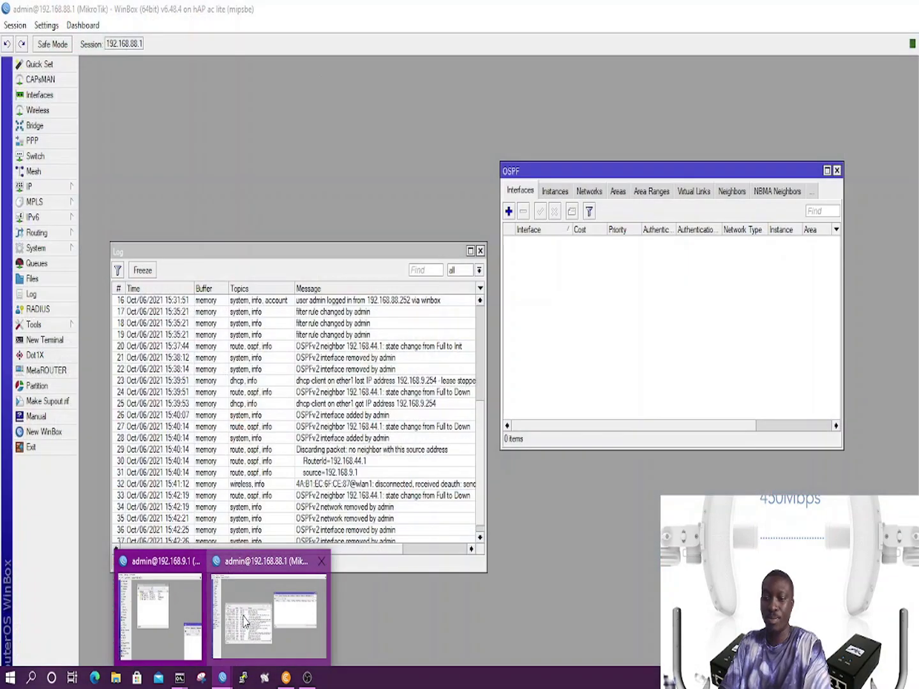
double_click(416, 8)
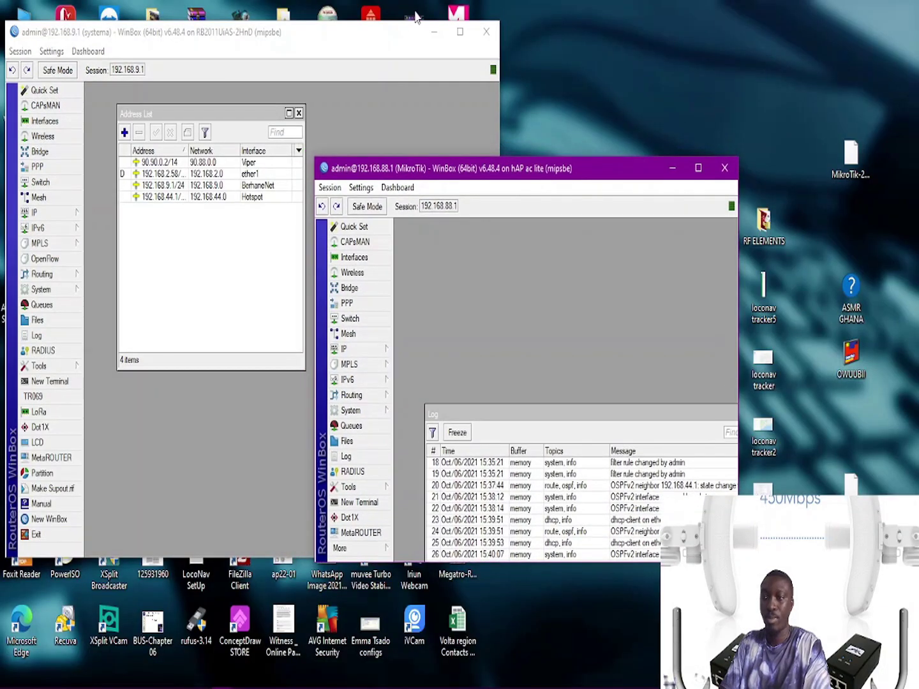
Step: Reposition the 192.168.88.1 session and close its Log window
left_click_drag(432, 174, 583, 253)
left_click(420, 168)
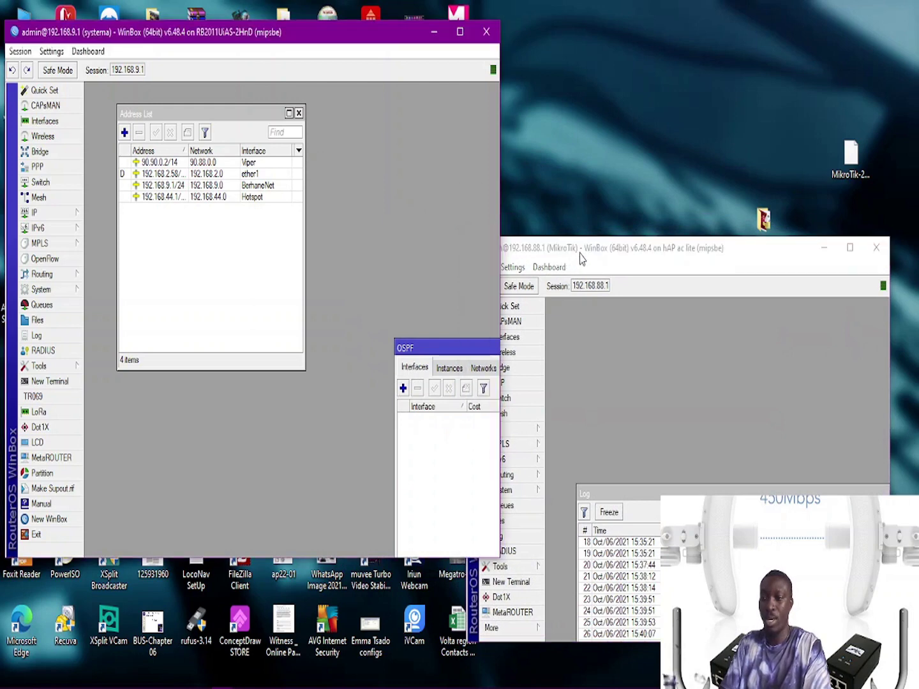
left_click(584, 253)
left_click_drag(583, 253, 601, 178)
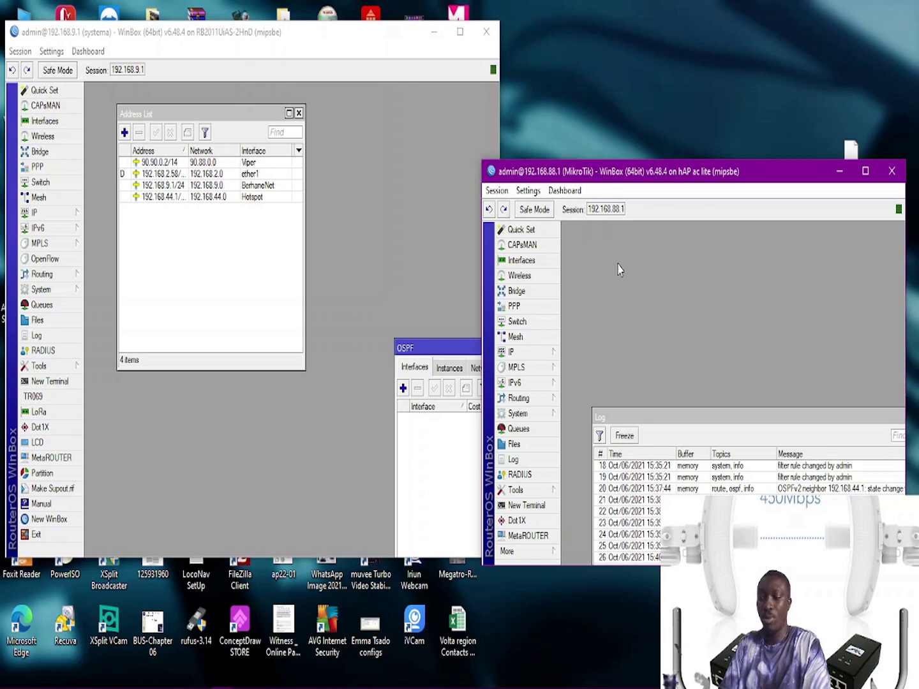
left_click_drag(725, 419, 582, 346)
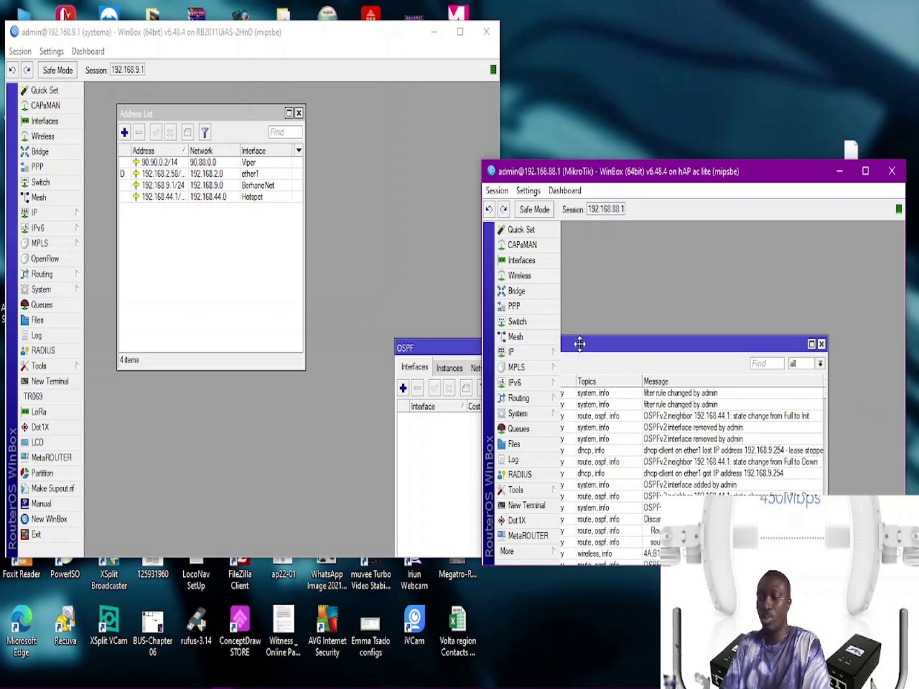
left_click(818, 344)
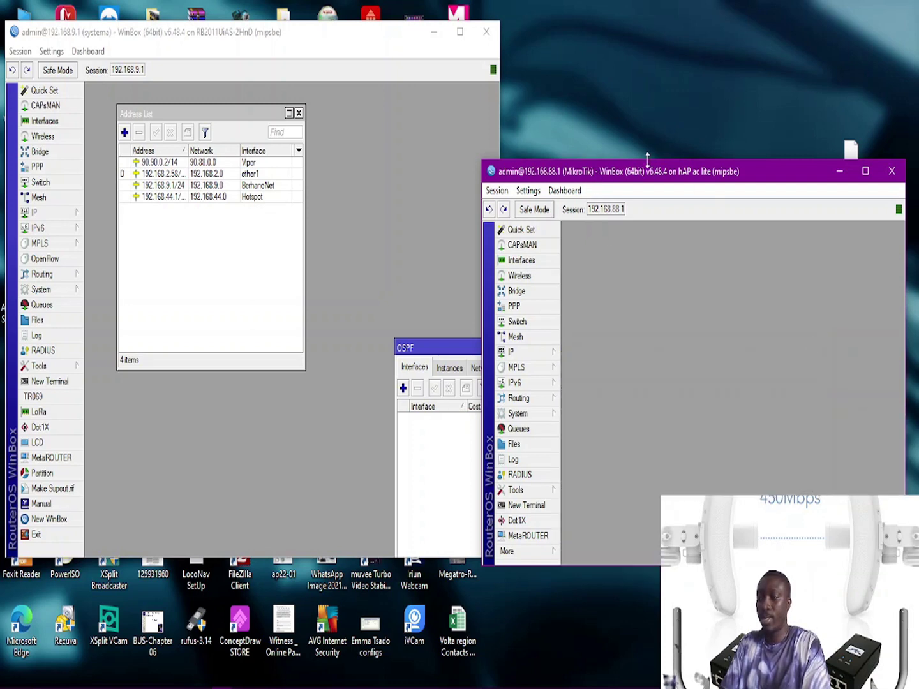
Step: Snap 192.168.88.1 into the right half and 192.168.9.1 into the left half
mouse_move(638, 174)
left_mouse_down()
mouse_move(650, 163)
mouse_move(633, 180)
left_mouse_up()
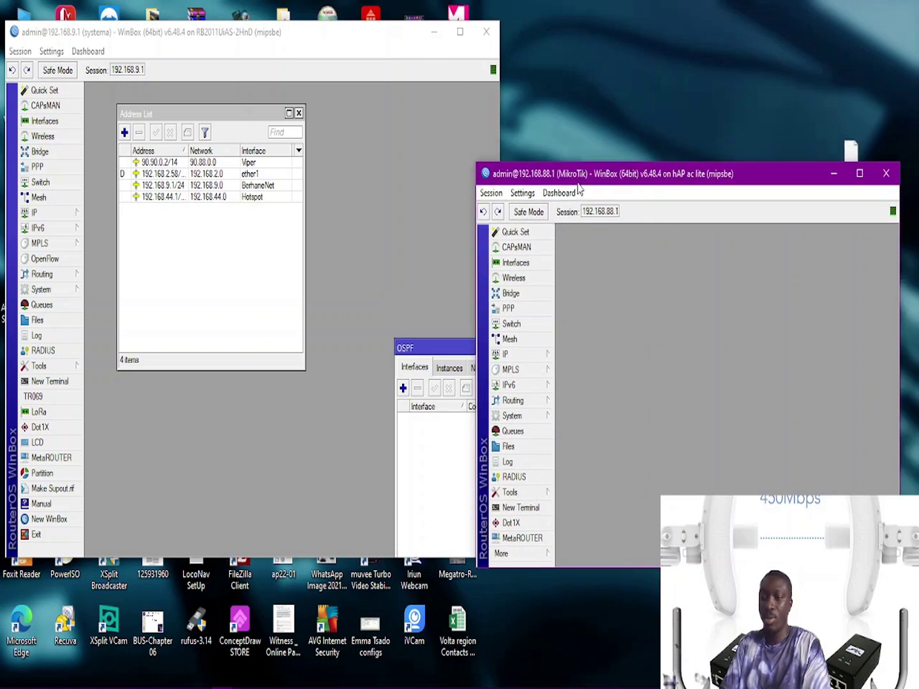
left_click_drag(577, 178, 917, 323)
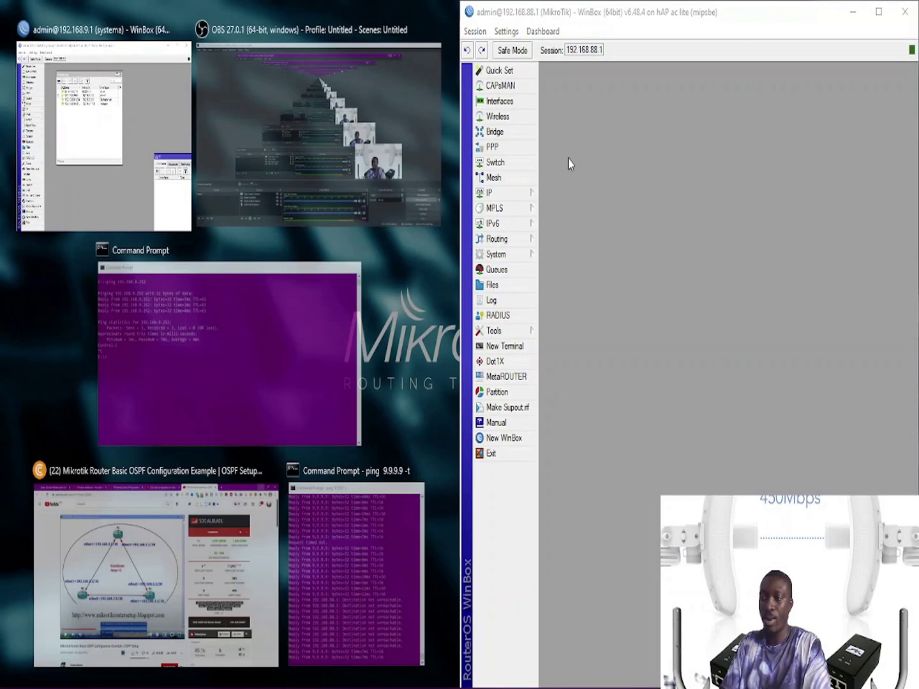
left_click(95, 124)
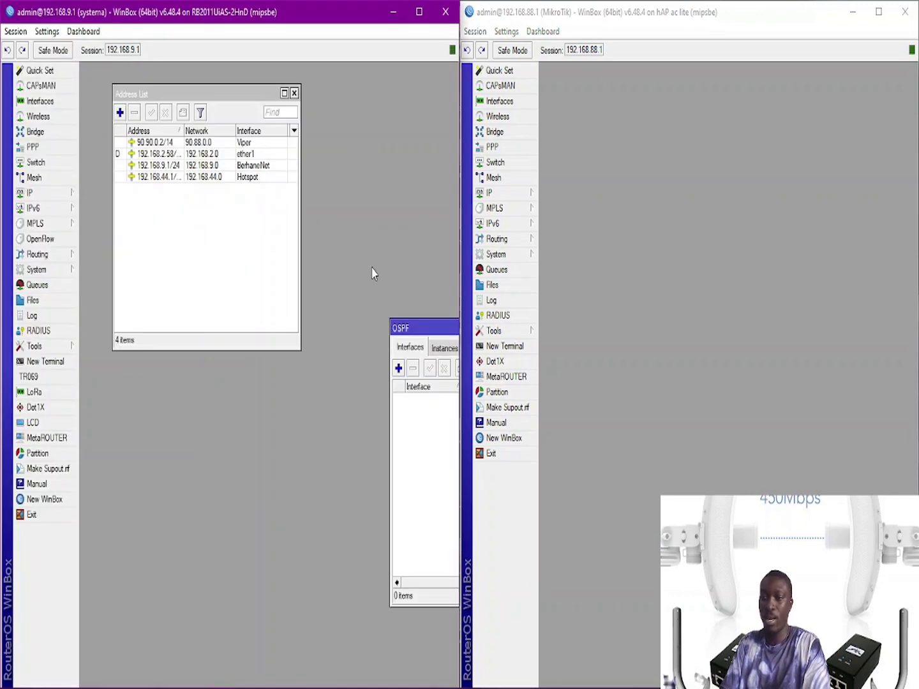
Step: Move the 192.168.9.1 OSPF window to the lower left, then close it and the Address List
left_click_drag(424, 336, 145, 407)
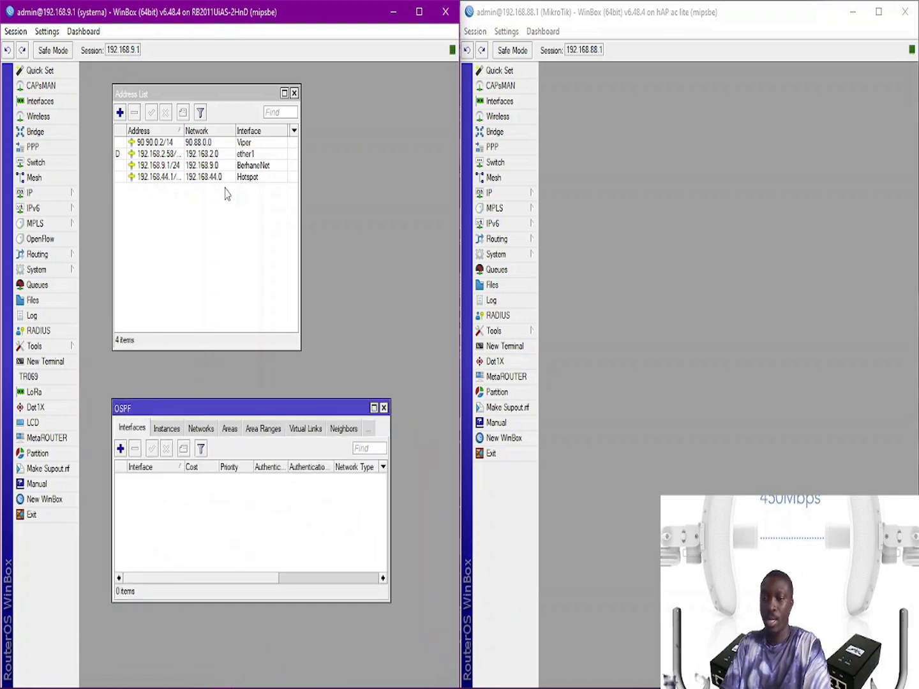
left_click(641, 234)
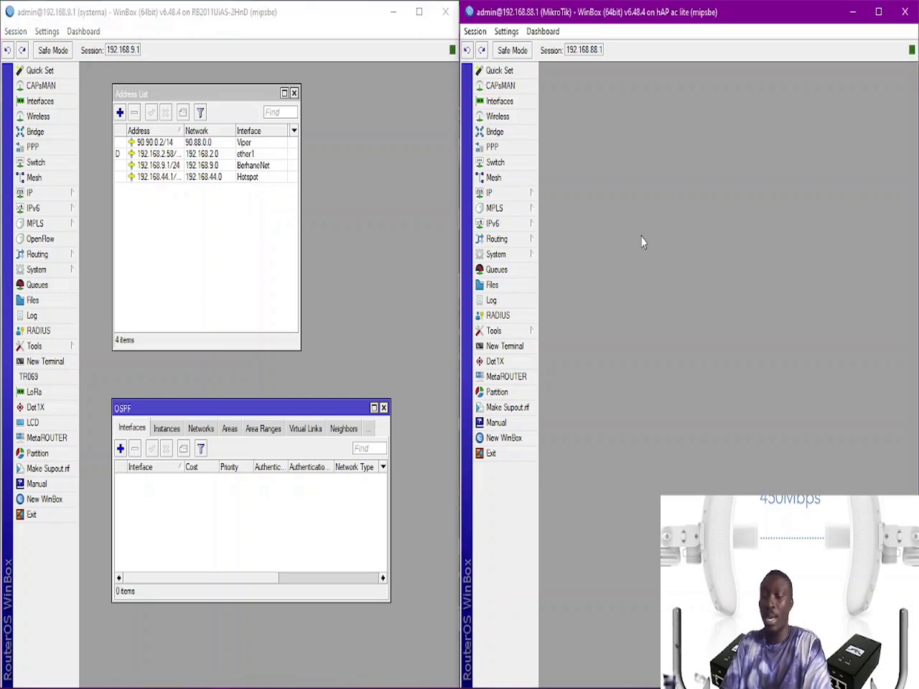
left_click(327, 153)
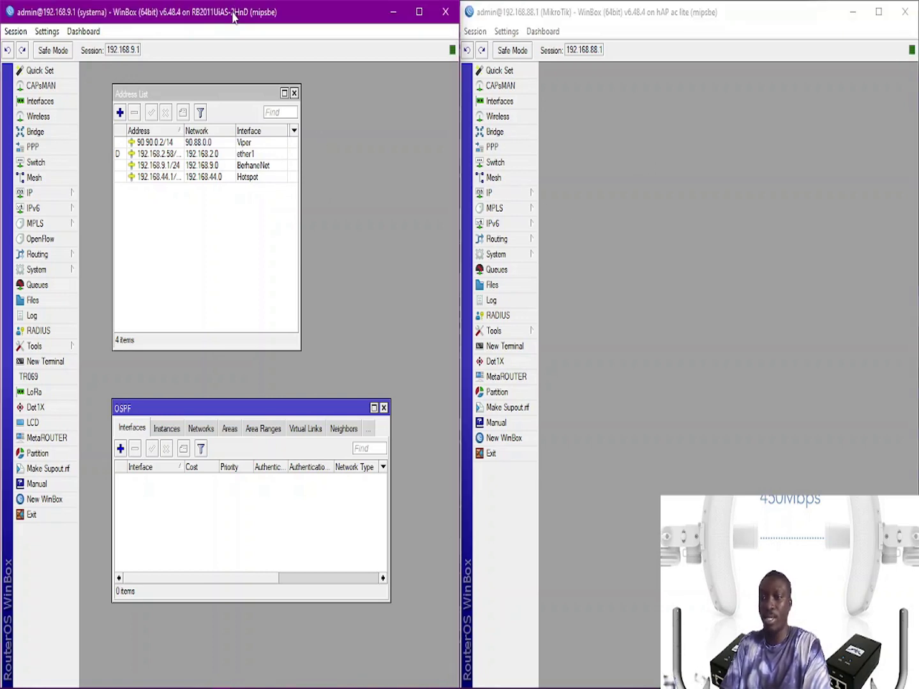
left_click(584, 9)
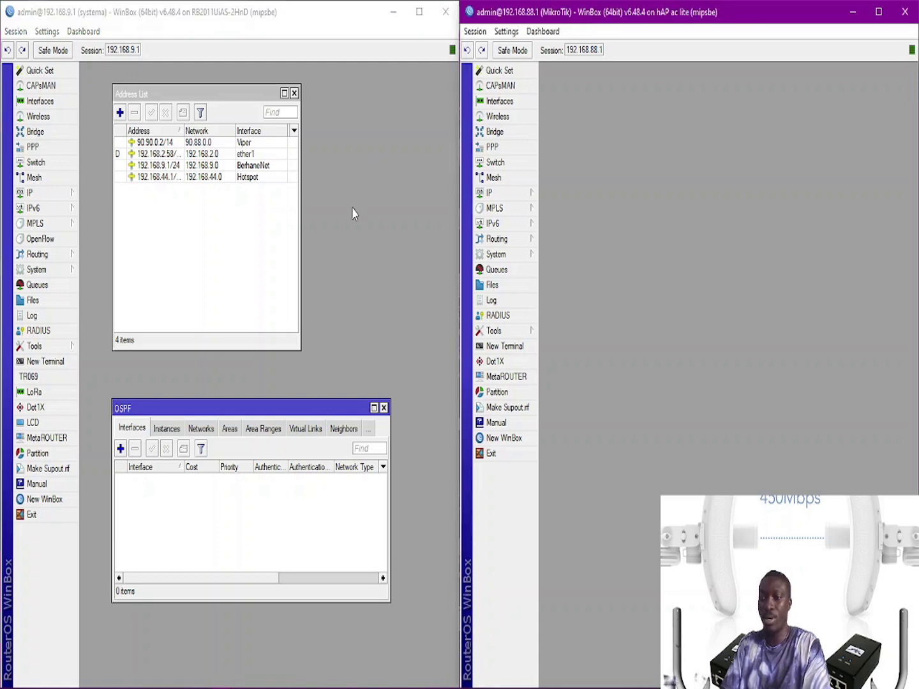
left_click(294, 93)
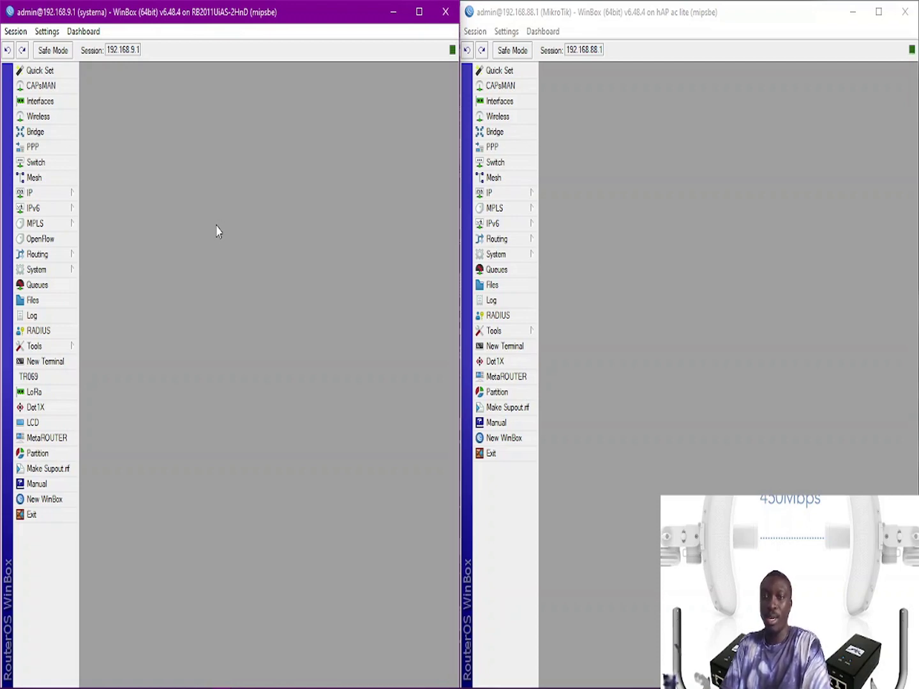
Step: Open the 192.168.9.1 router's IP Address List and move it to the right
left_click(66, 201)
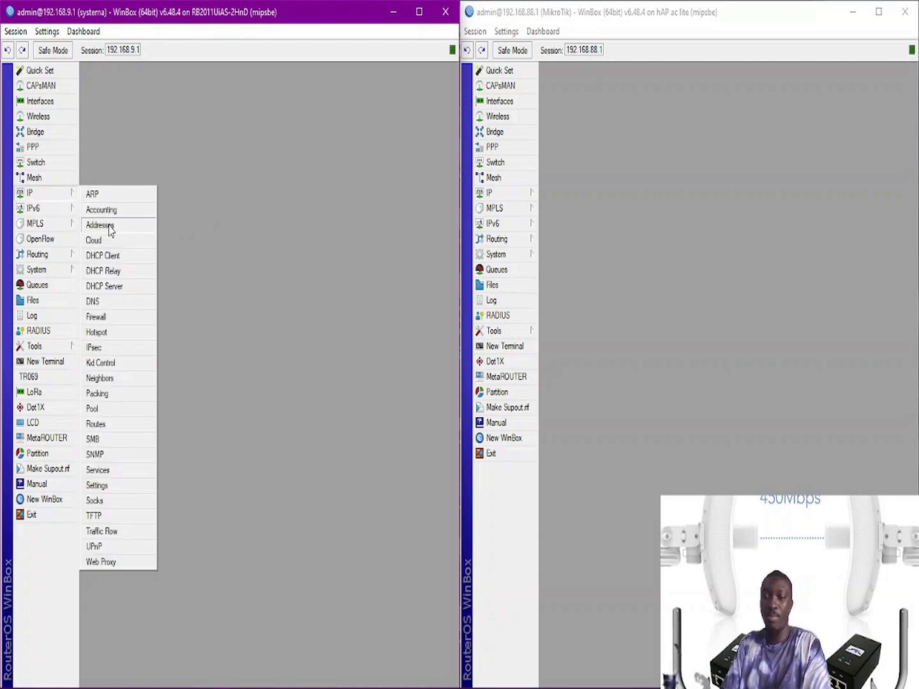
left_click(100, 225)
left_click_drag(174, 94, 325, 132)
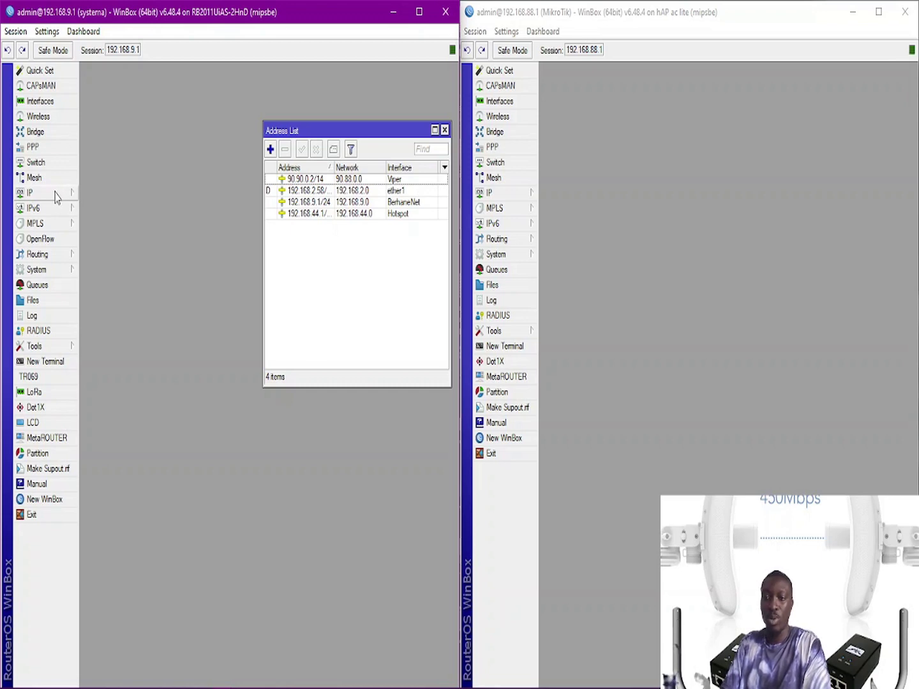
Step: Open the Routing > OSPF window below it, showing no interfaces yet
left_click(44, 256)
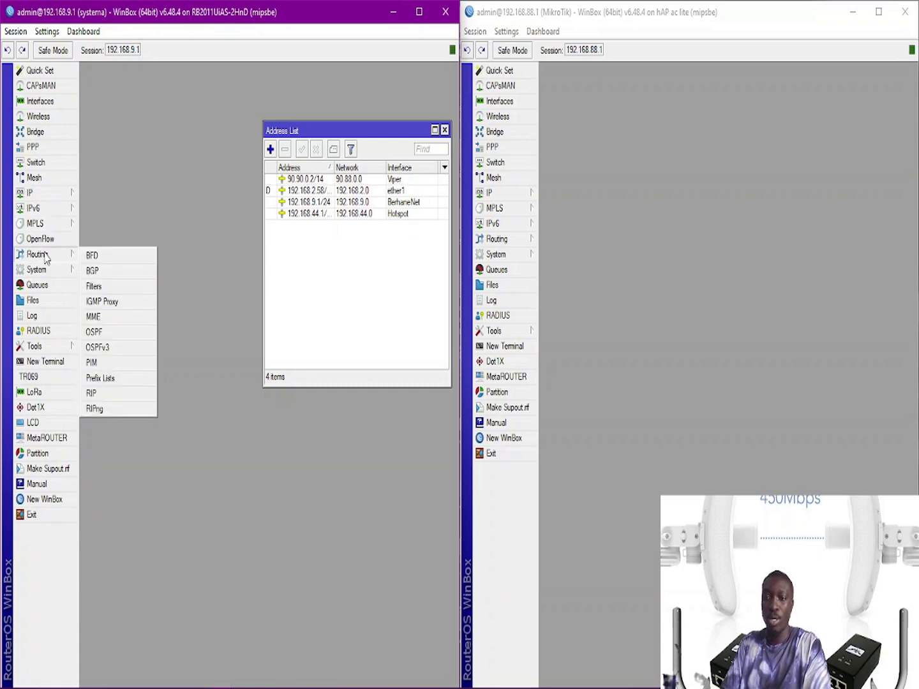
left_click(106, 333)
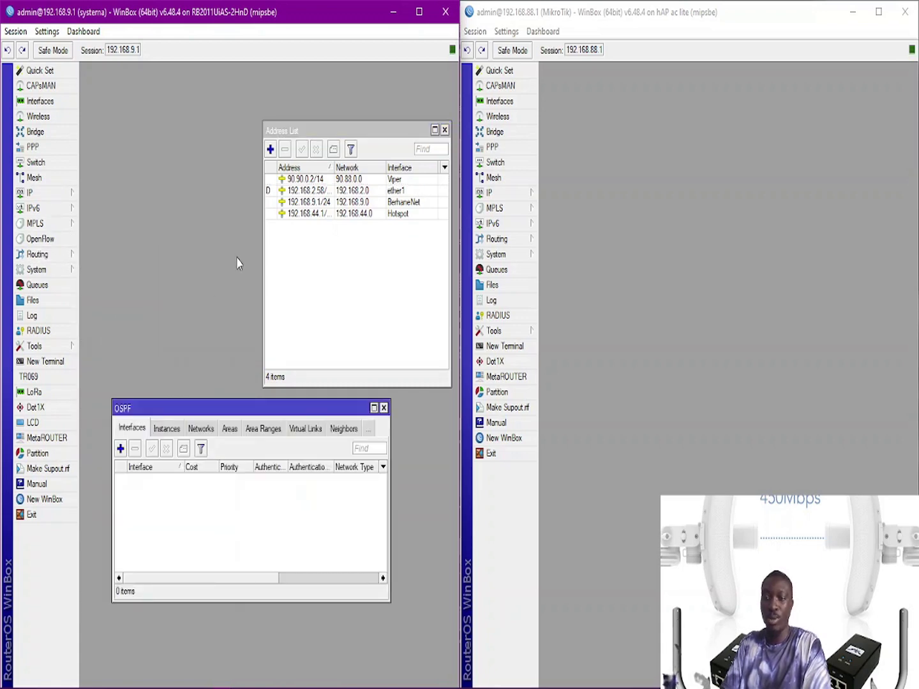
left_click_drag(157, 412, 156, 450)
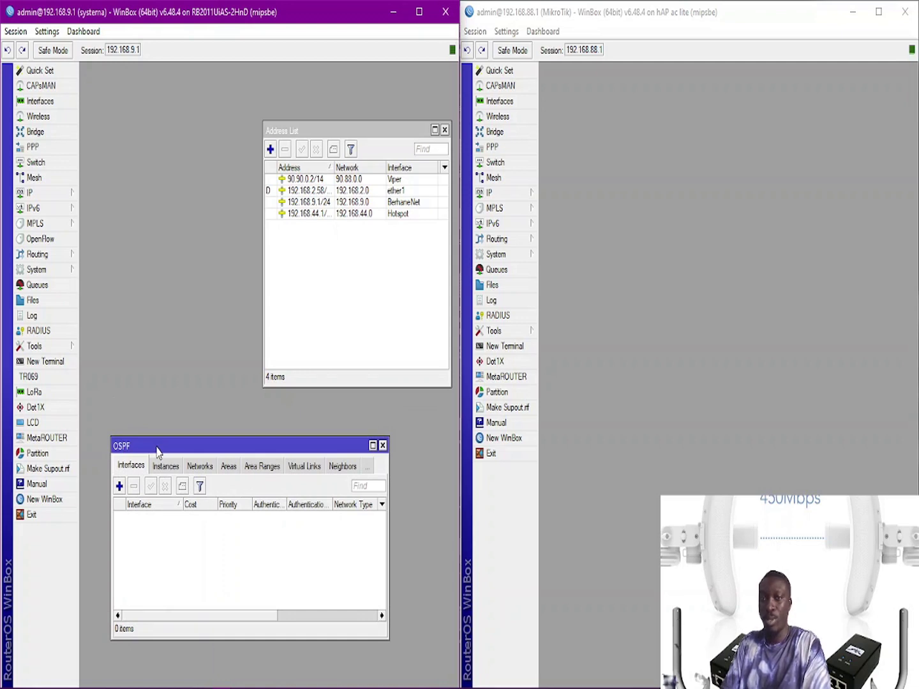
left_click(524, 195)
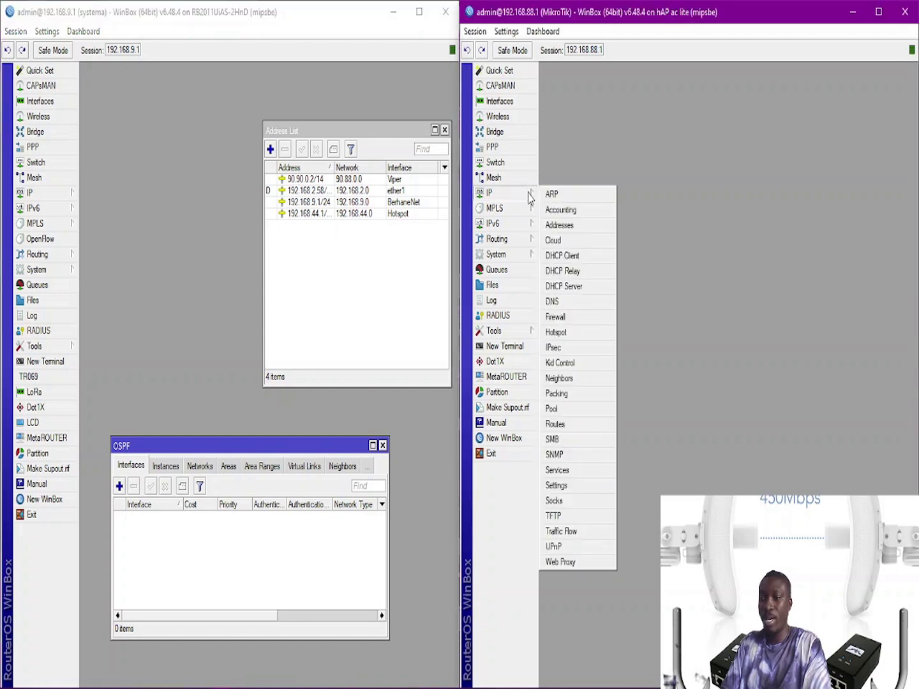
left_click_drag(191, 449, 189, 433)
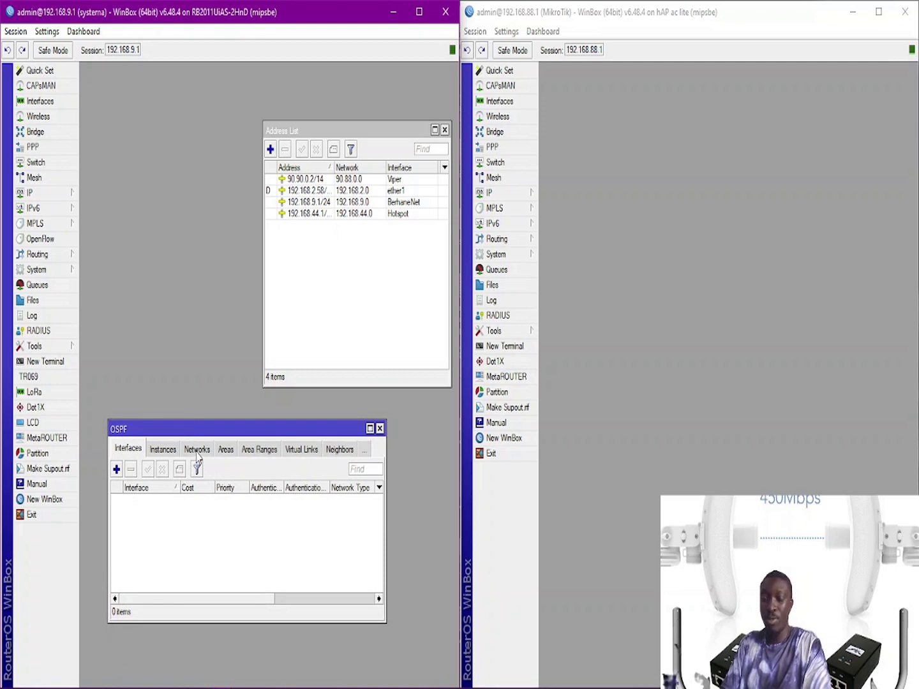
Step: Look through the OSPF Interfaces, Instances and Networks lists on 192.168.9.1
left_click(197, 450)
left_click(163, 449)
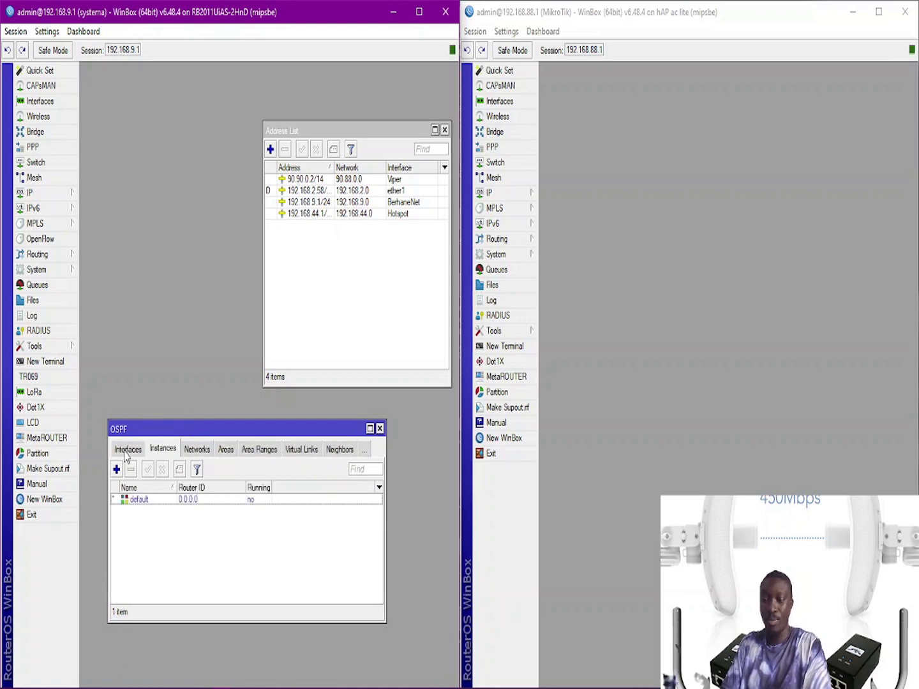
left_click(128, 449)
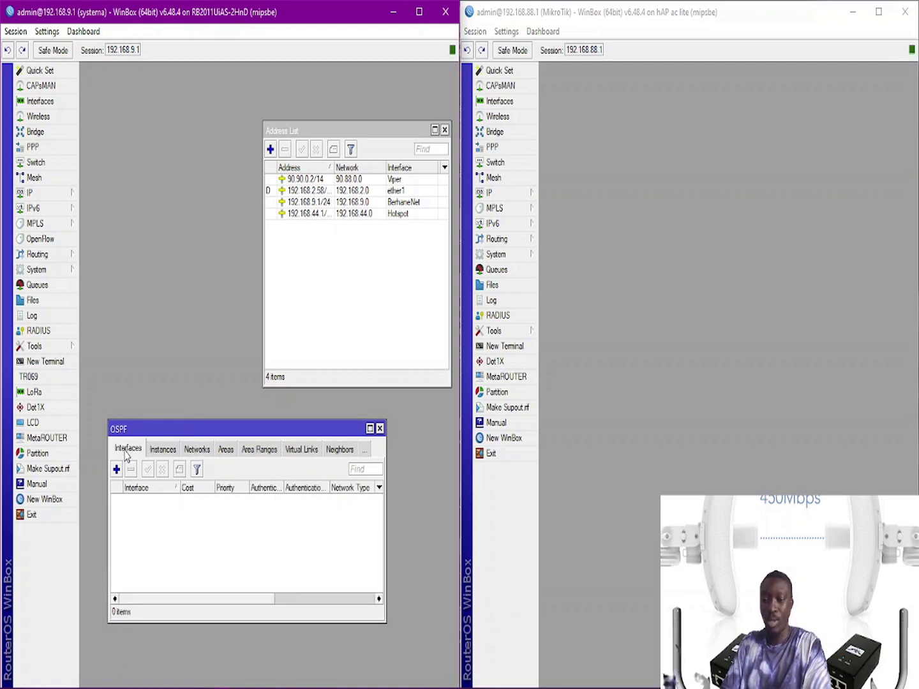
left_click(167, 450)
left_click(198, 452)
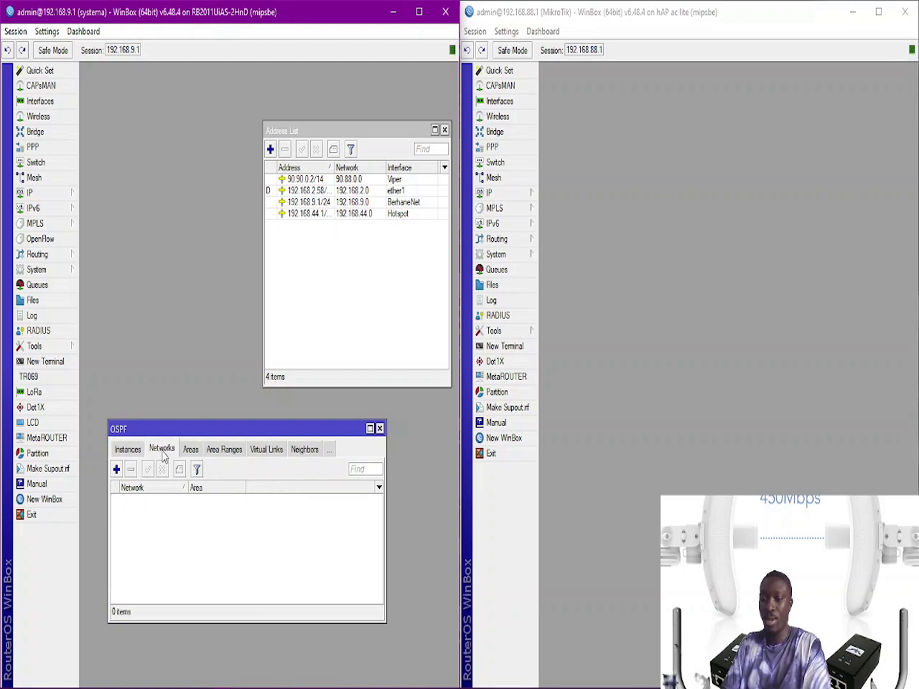
left_click(135, 450)
left_click(128, 446)
left_click_drag(146, 428, 145, 421)
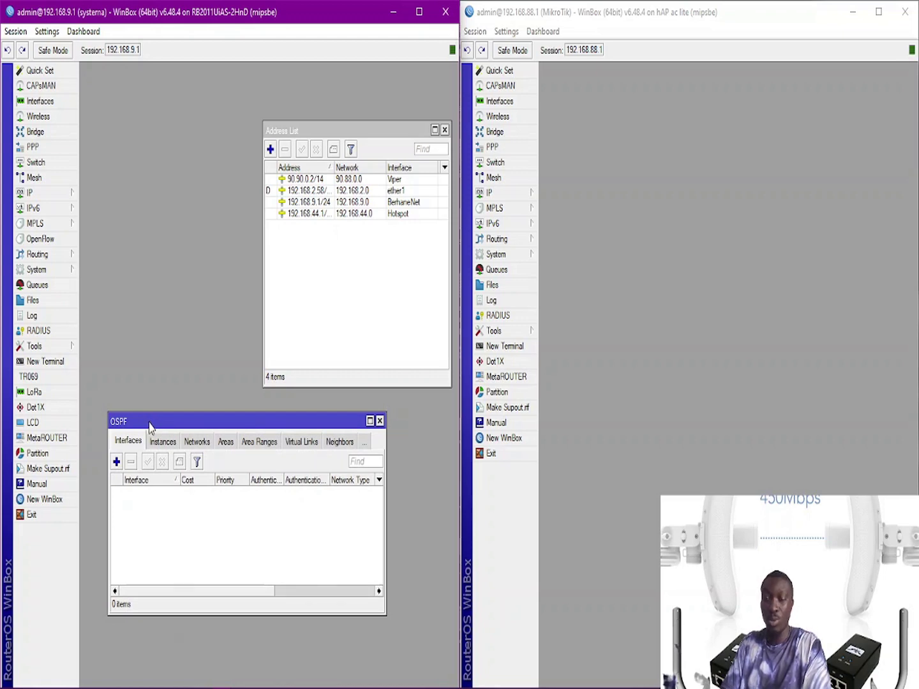
Step: Add BerhaneNet as an OSPF interface and save it
left_click(117, 461)
left_click(348, 223)
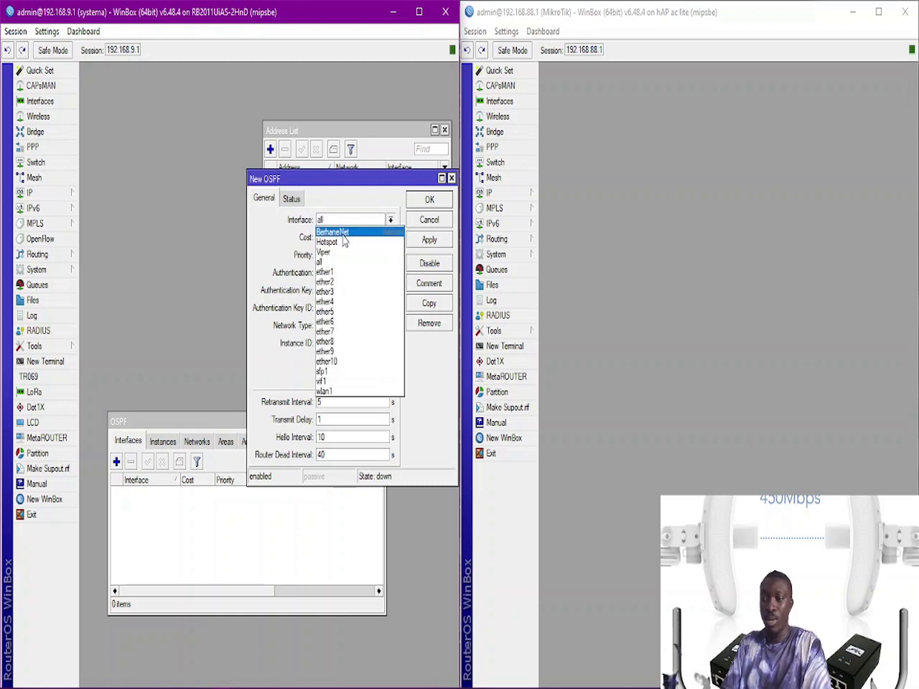
left_click(343, 234)
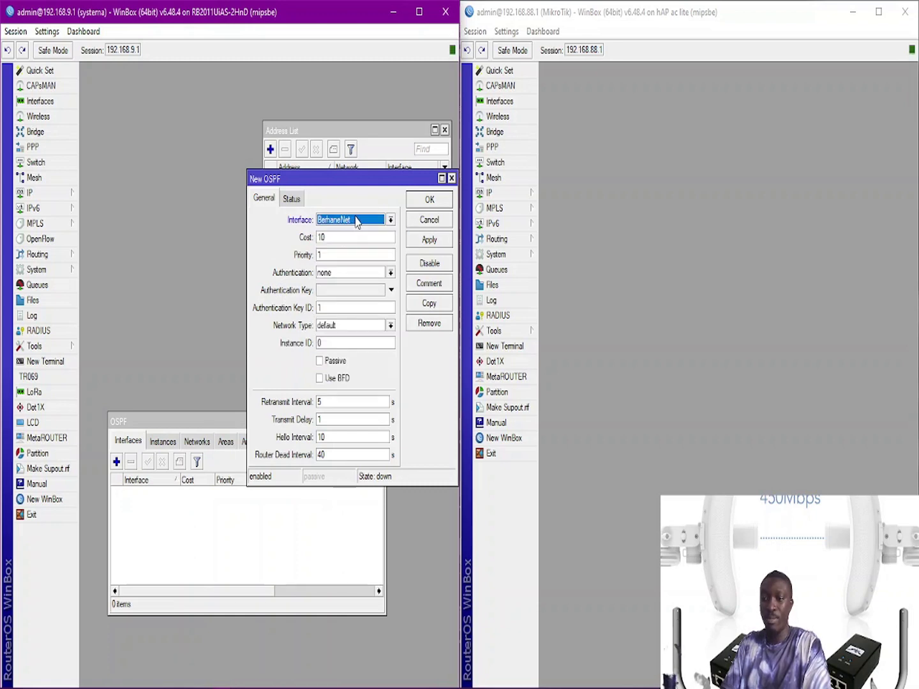
left_click(428, 240)
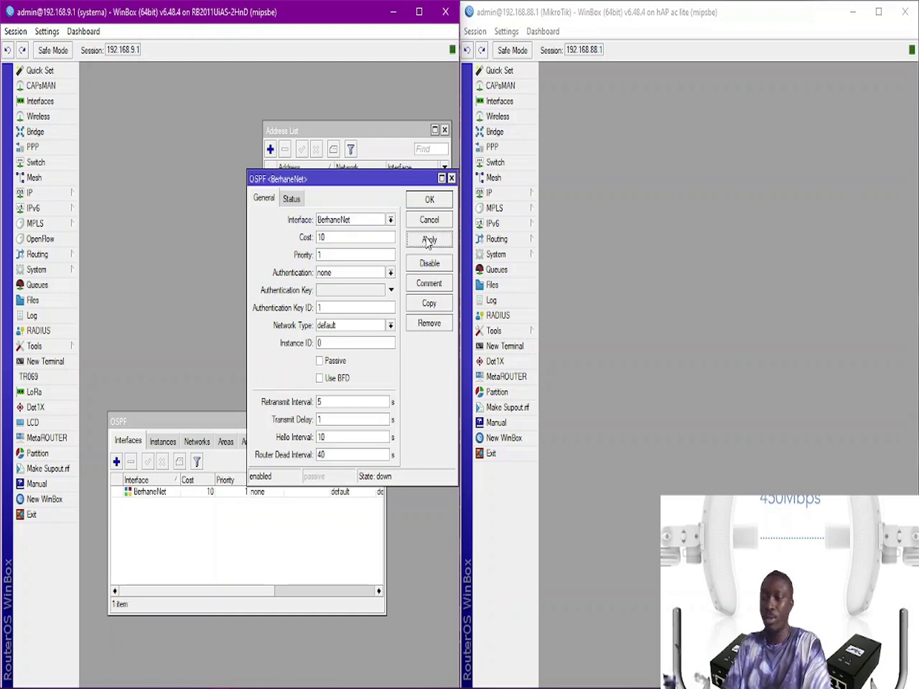
left_click(422, 203)
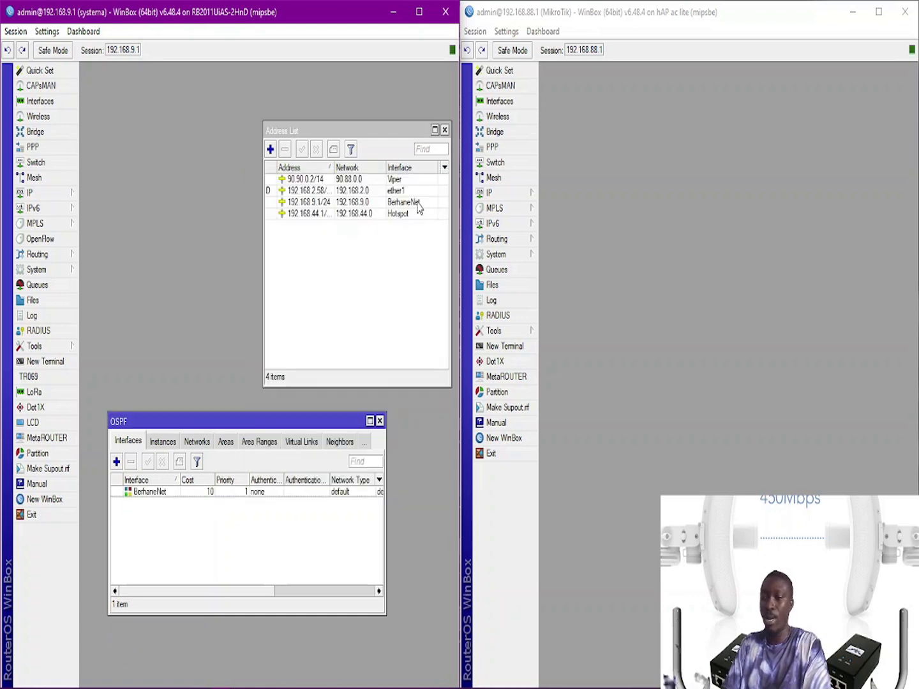
left_click(197, 443)
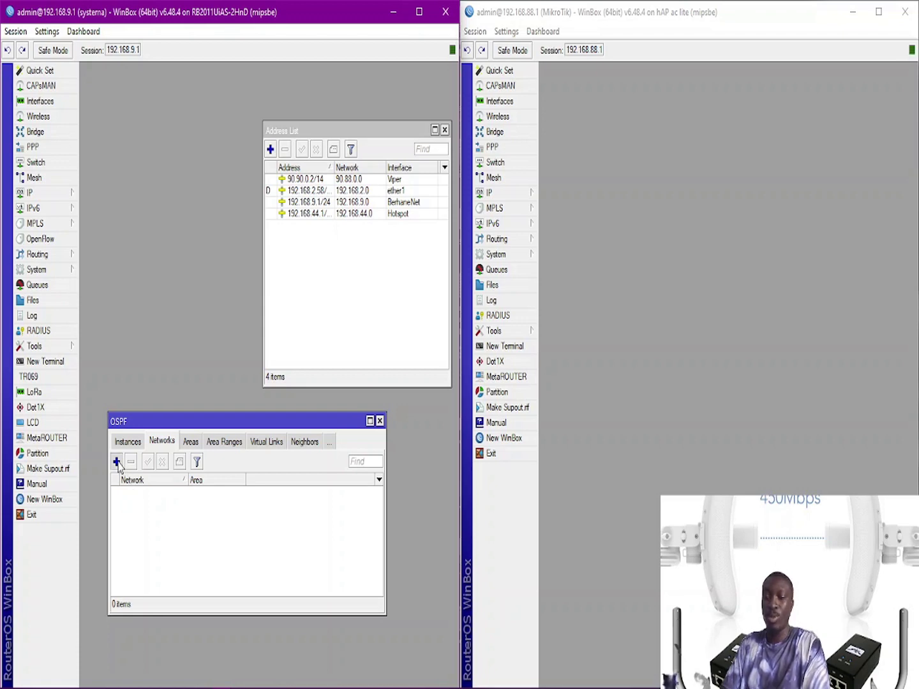
Step: Add 192.168.9.0/24 in area backbone, pasting the address copied from the 192.168.9.1/24 entry
left_click(118, 462)
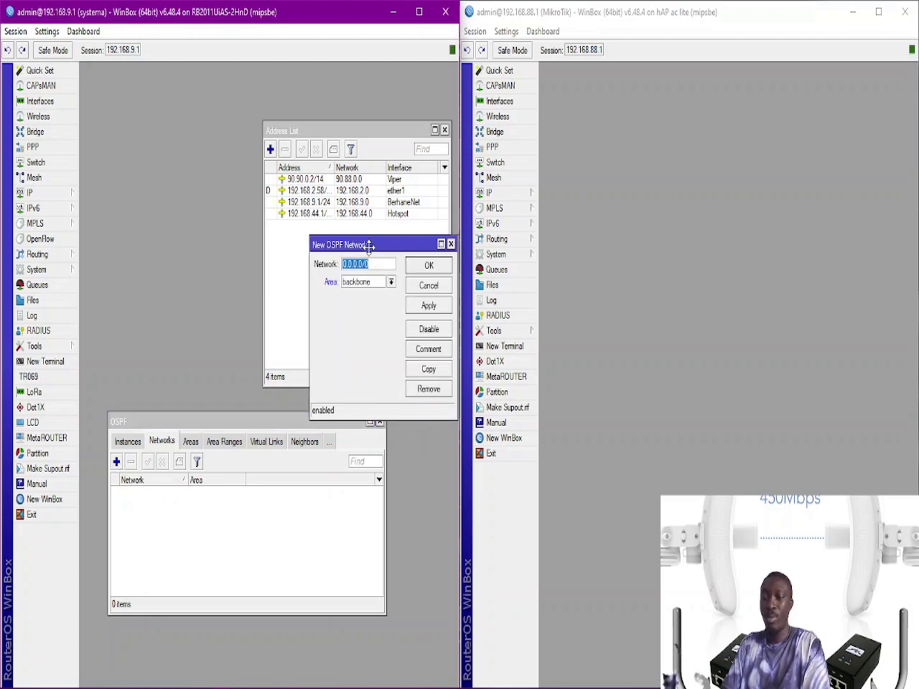
left_click_drag(369, 245, 339, 314)
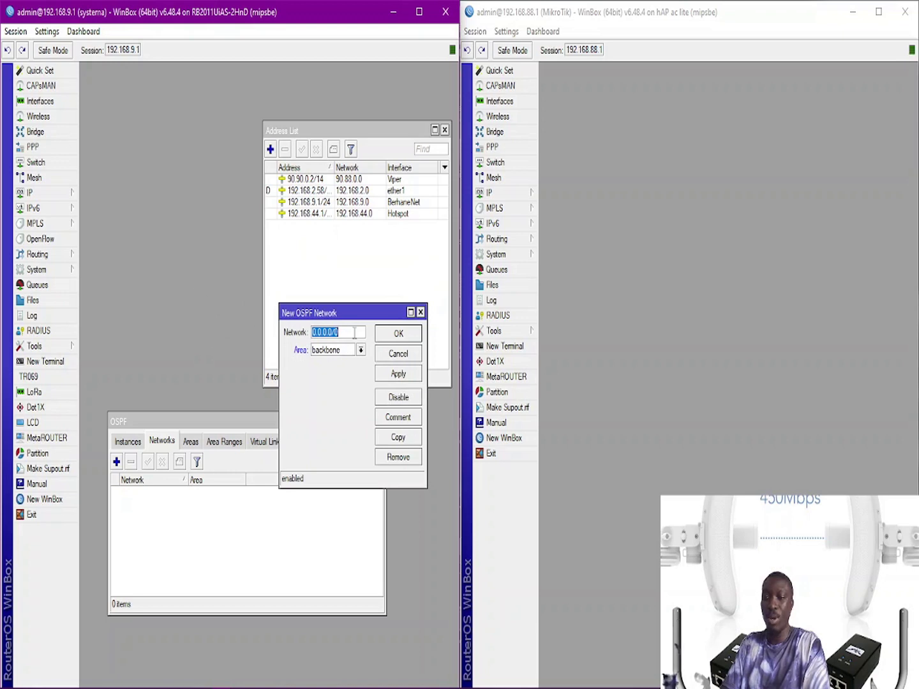
left_click(340, 202)
double_click(322, 203)
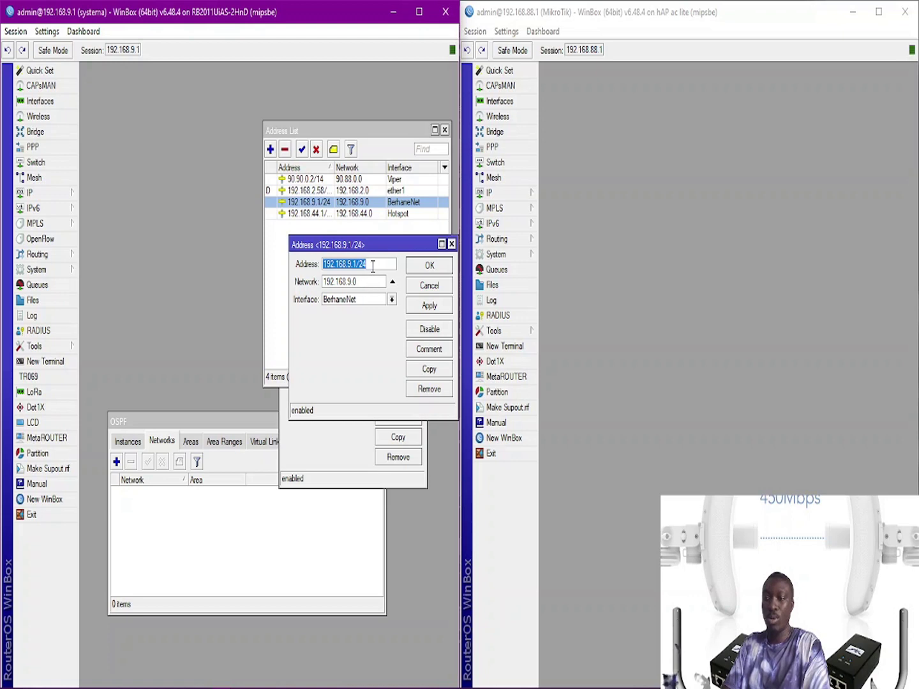
left_click(417, 267)
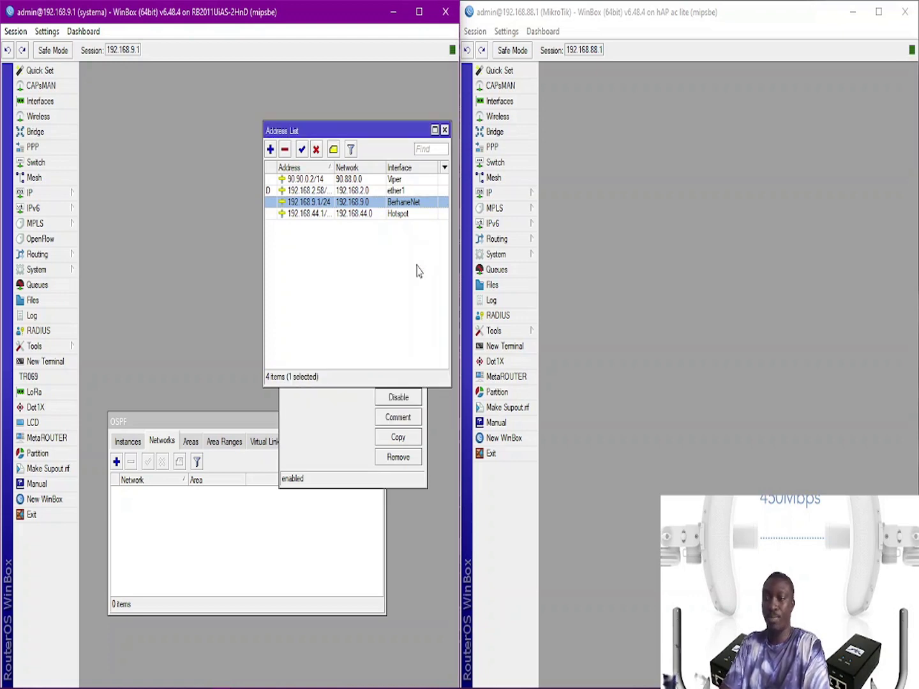
left_click(325, 439)
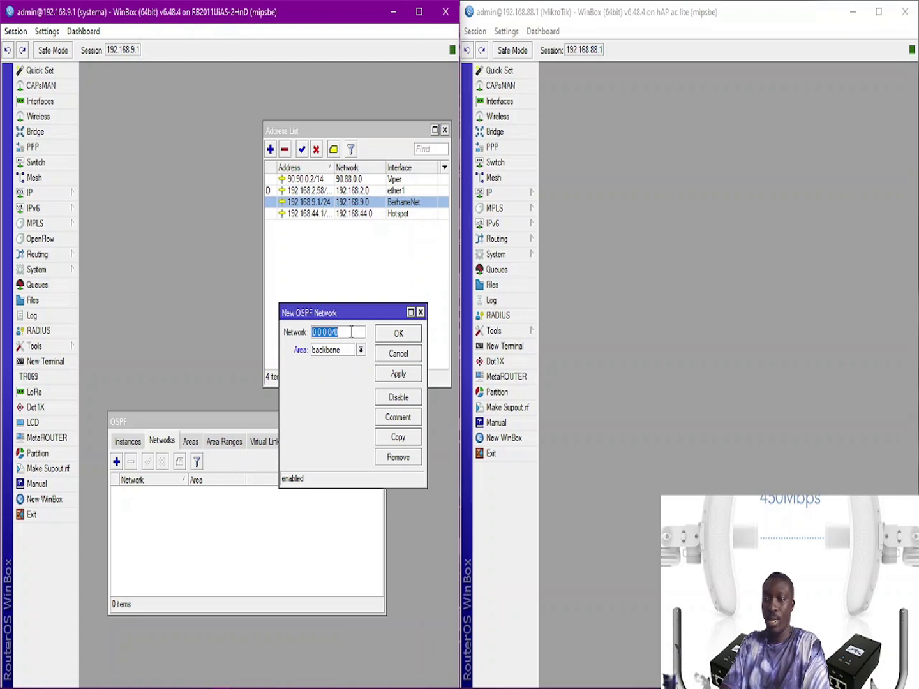
type("192.168.9.1/24")
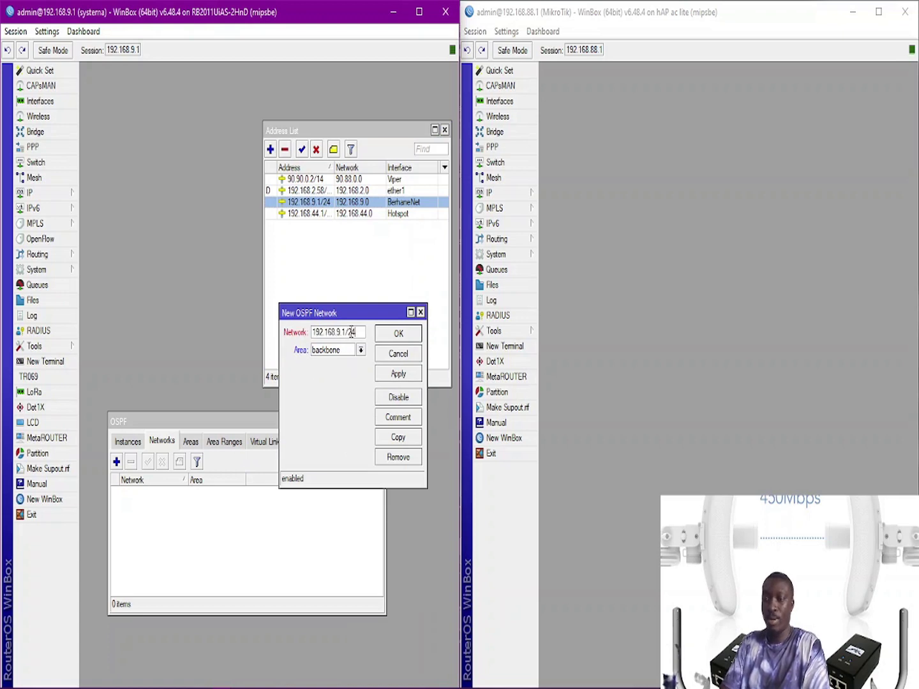
left_click(399, 333)
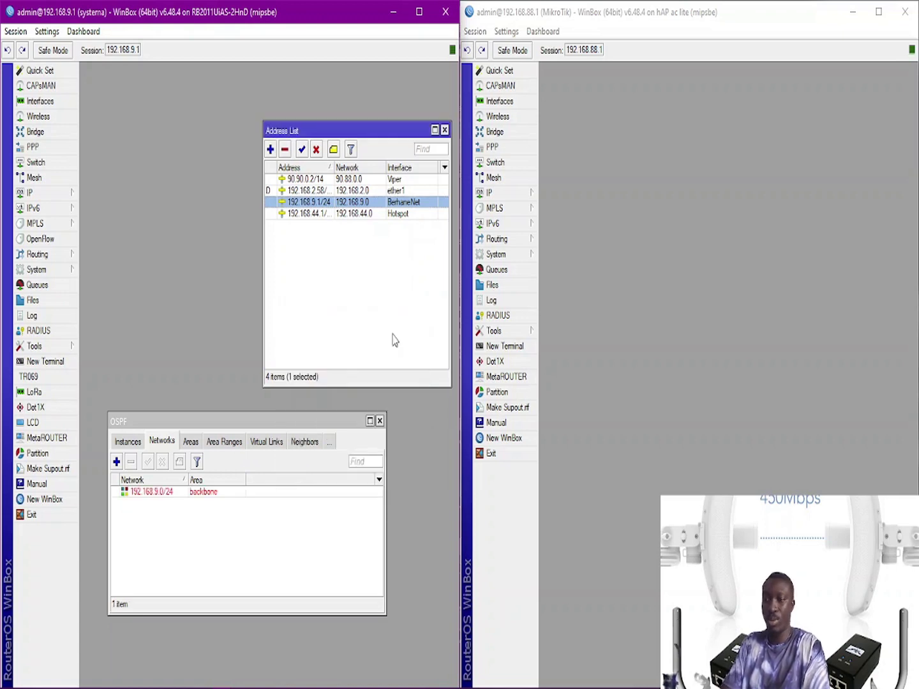
left_click(117, 462)
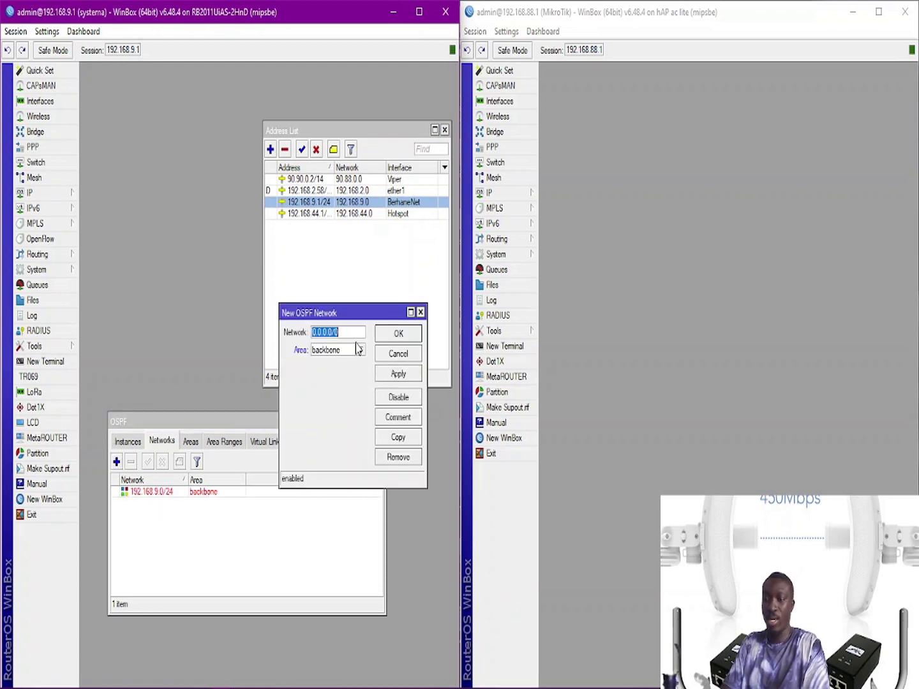
Step: Save 192.168.88.0/24 in area backbone as the second OSPF network, then recheck the tabs
left_click_drag(351, 317, 330, 312)
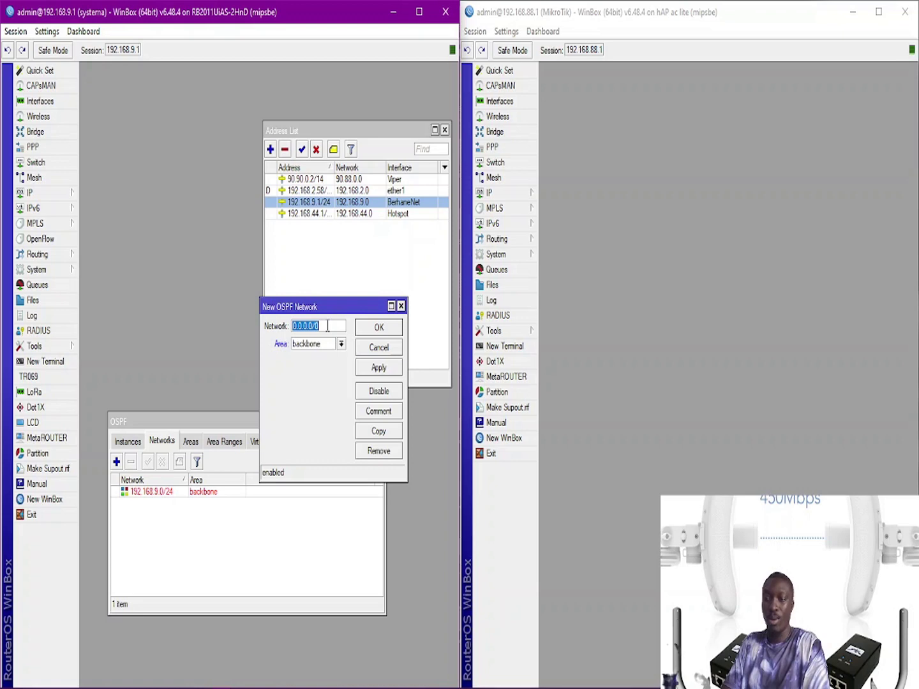
type("192.168.9.1/24")
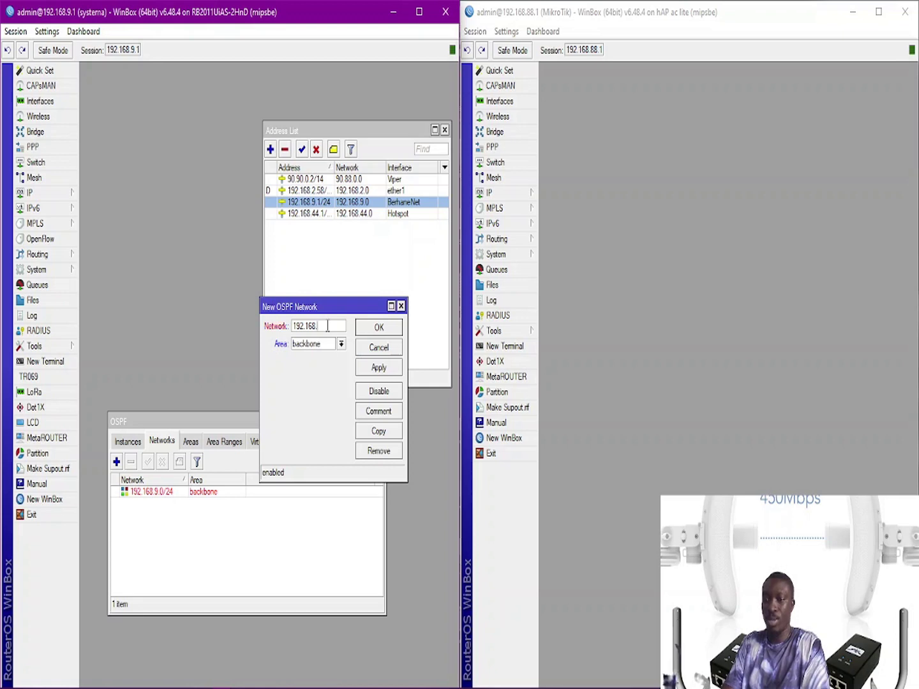
type("88.0")
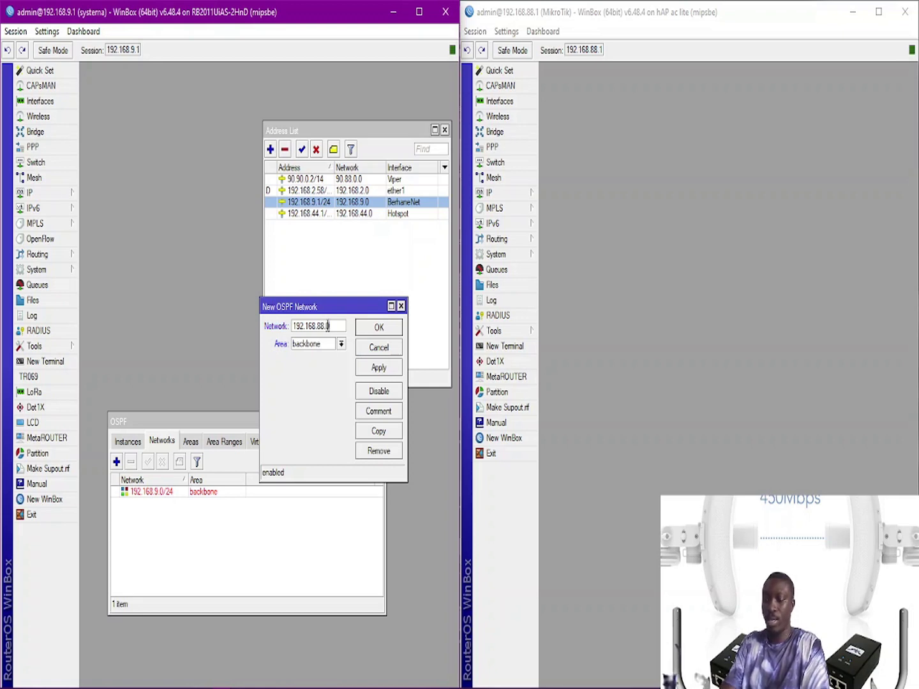
left_click(381, 365)
left_click(379, 326)
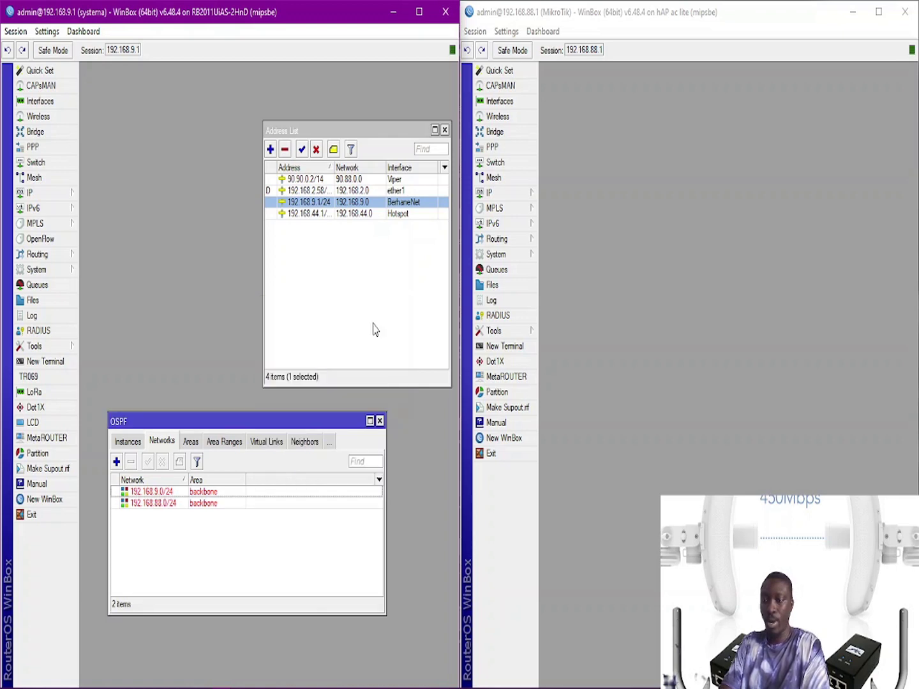
left_click(124, 446)
left_click(136, 445)
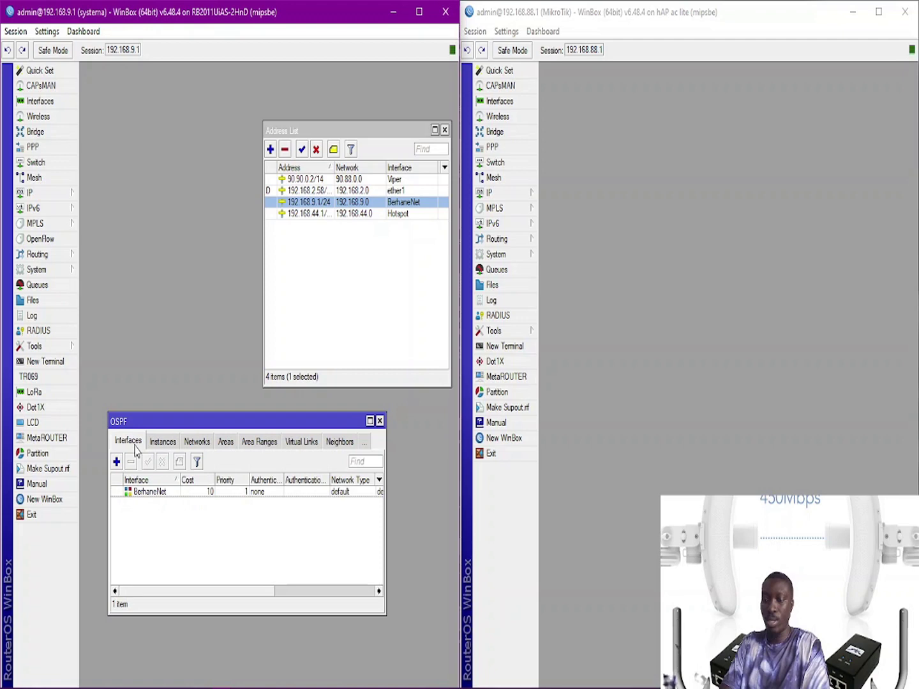
left_click(199, 443)
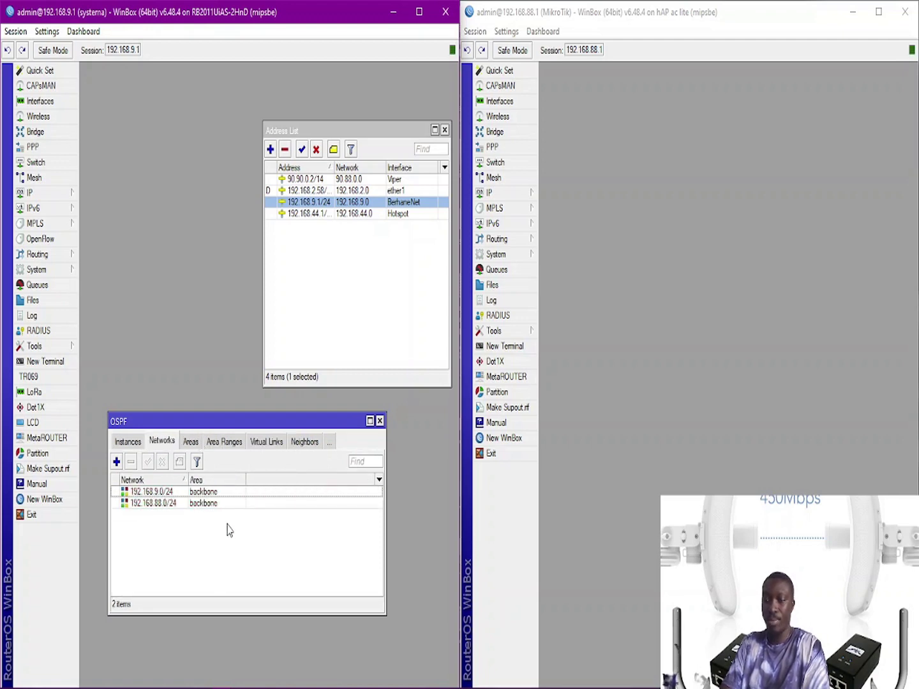
Step: Open the 192.168.88.1 router's Address List and select its 192.168.88.1/24 bridge entry
left_click(597, 204)
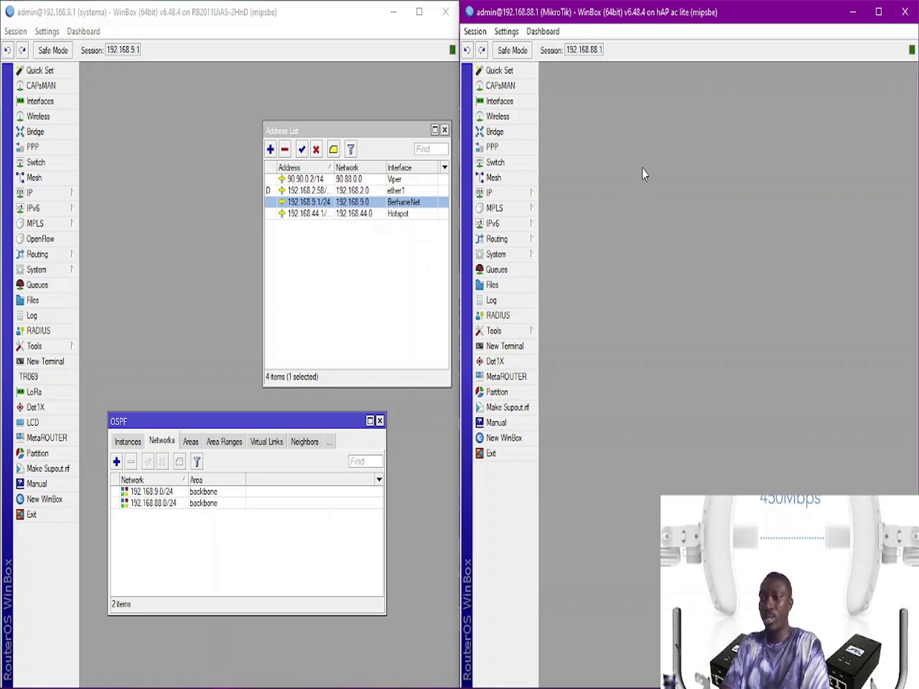
left_click(529, 195)
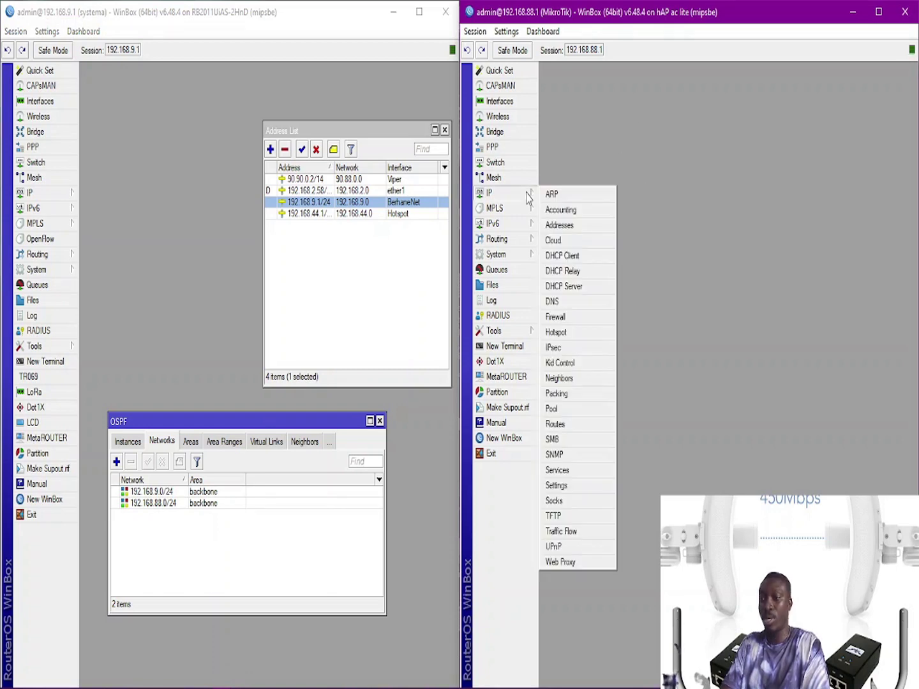
left_click(577, 226)
left_click_drag(777, 360, 712, 179)
left_click(717, 249)
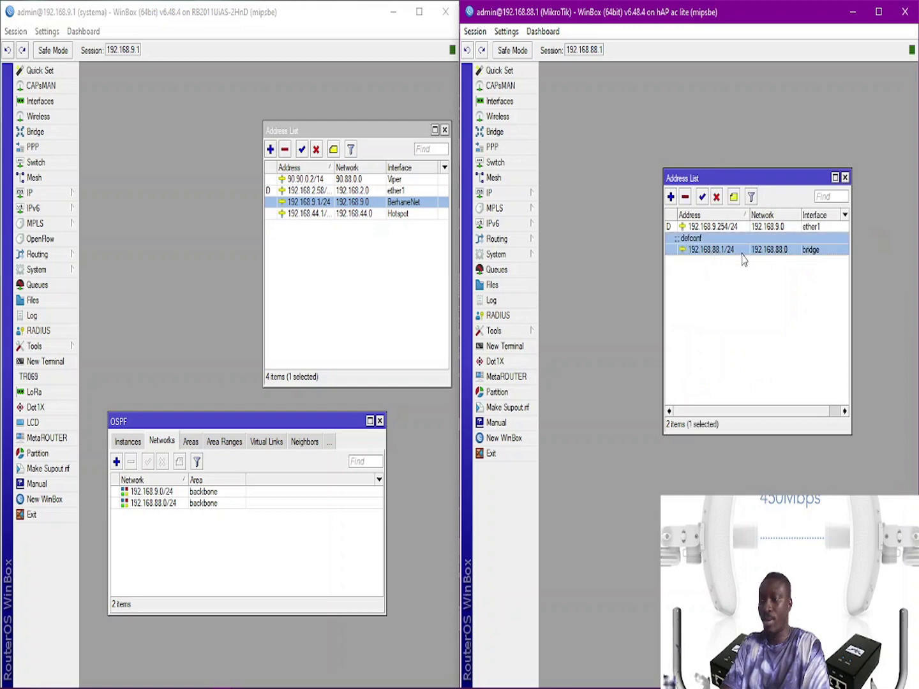
mouse_move(742, 257)
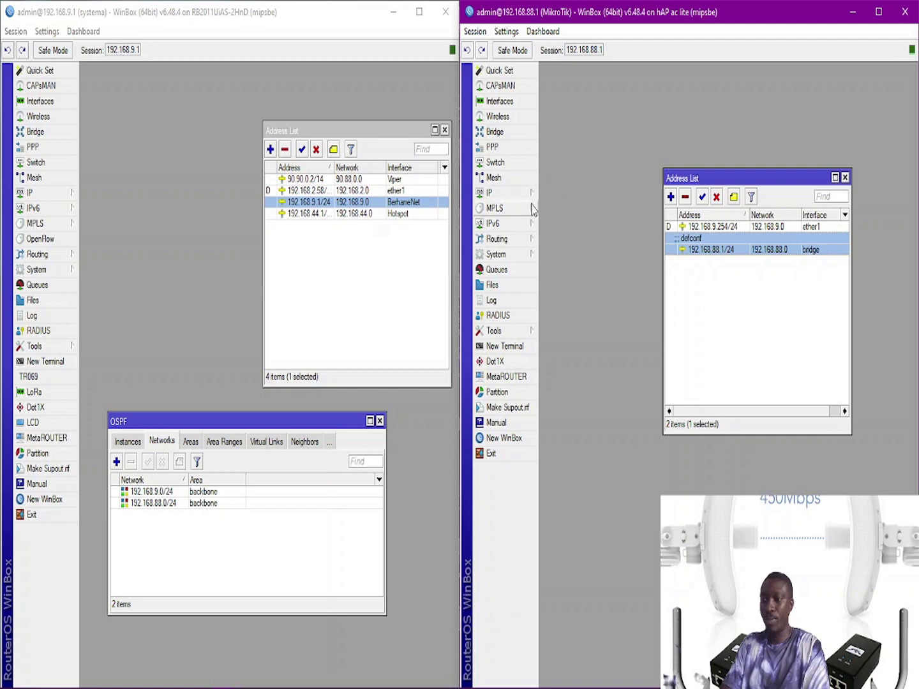
left_click(503, 240)
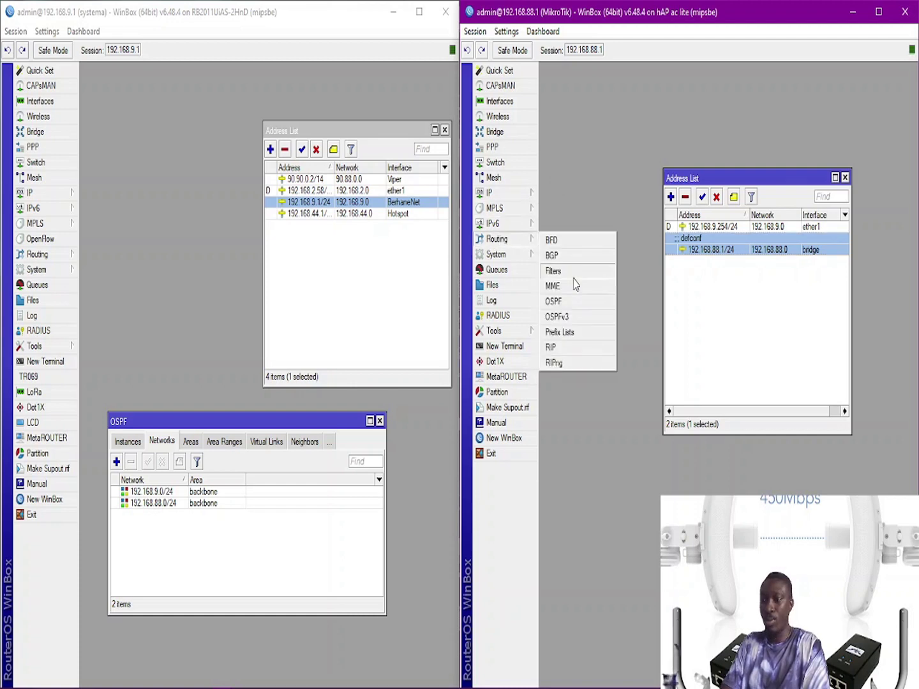
Step: Add ether1 as an OSPF interface on the 192.168.88.1 router
left_click(555, 302)
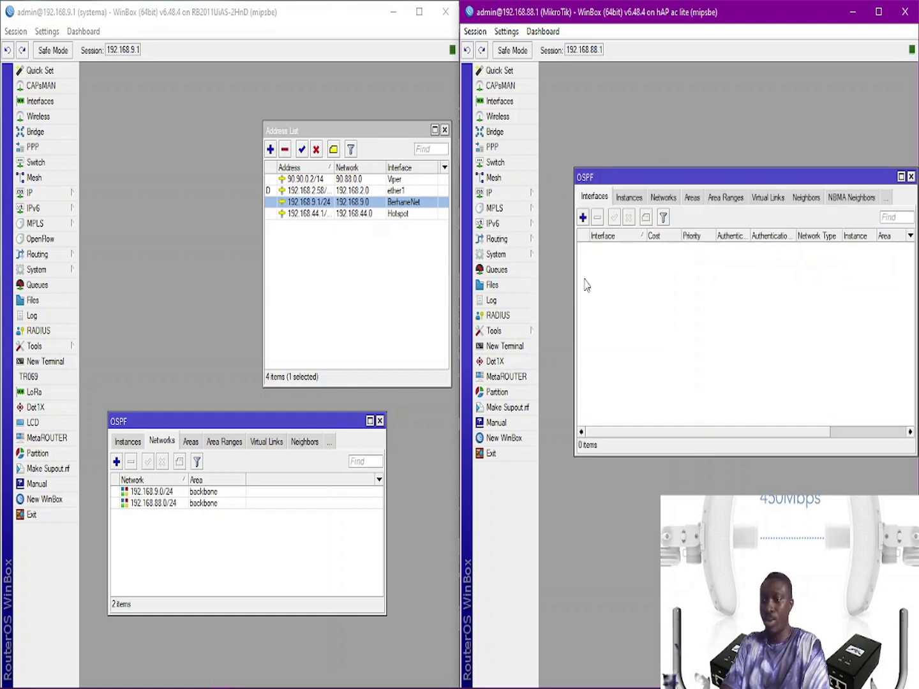
left_click(582, 217)
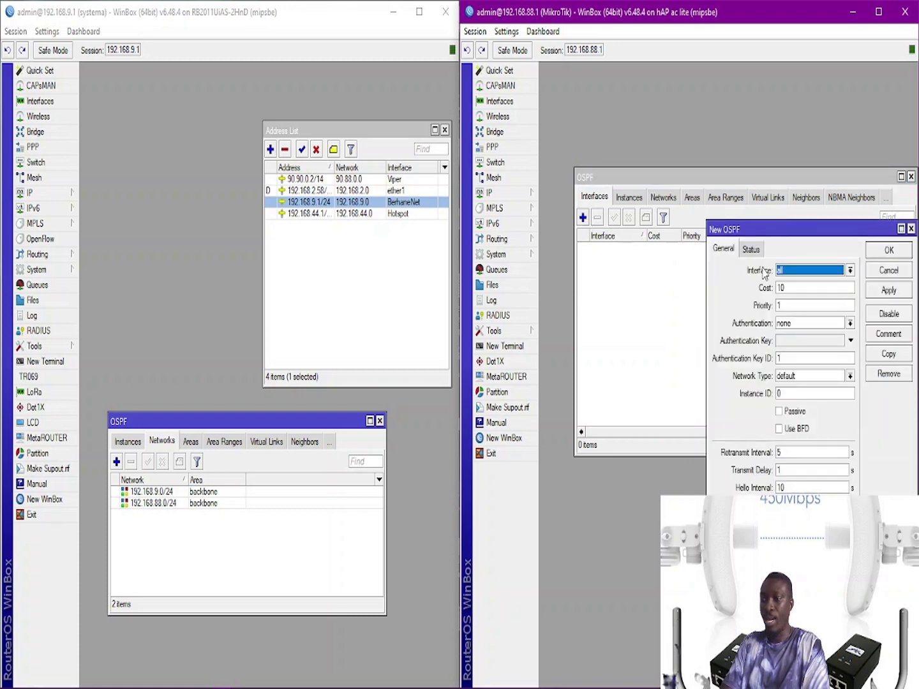
left_click(813, 270)
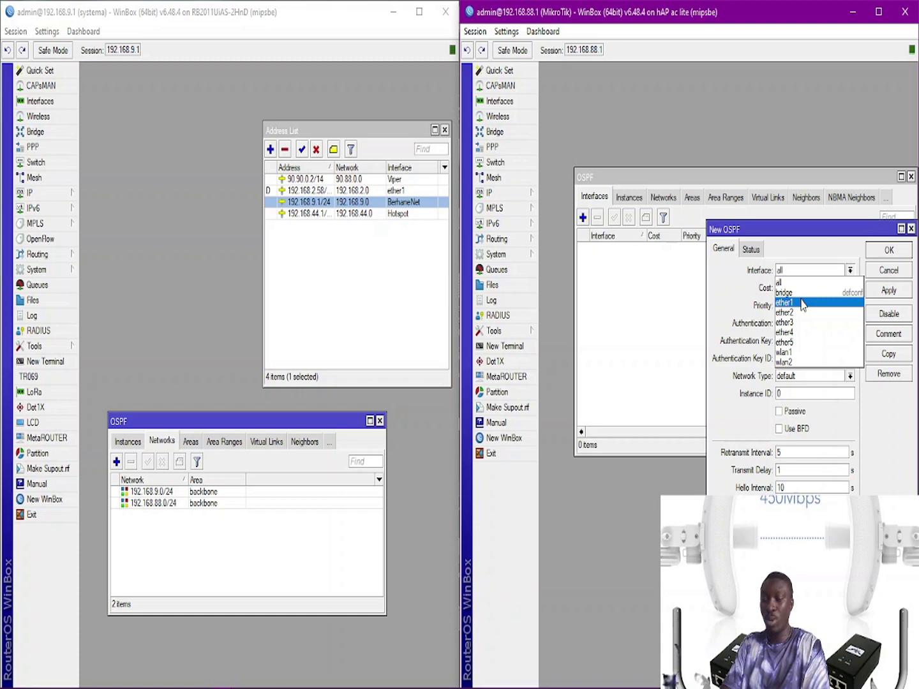
left_click(802, 304)
left_click(889, 293)
left_click(876, 252)
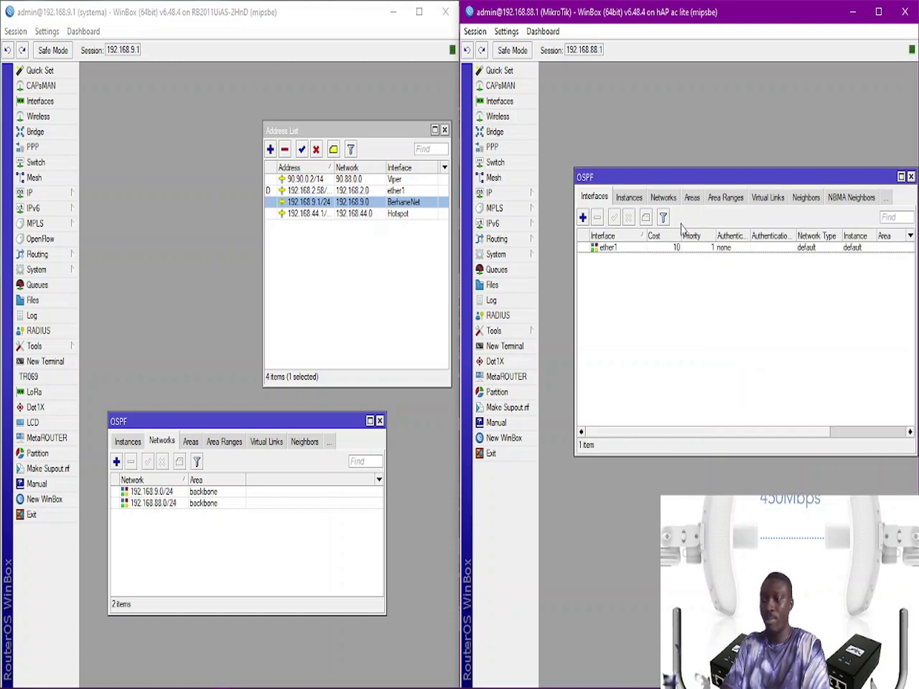
Step: Add bridge as a second OSPF interface, then show the empty Networks list
left_click(582, 218)
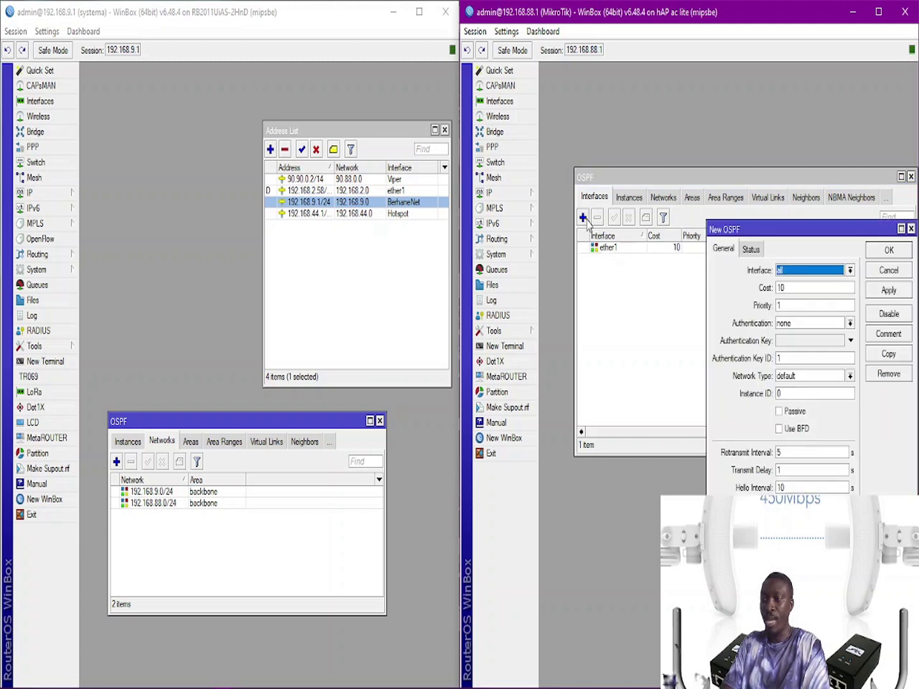
left_click(794, 274)
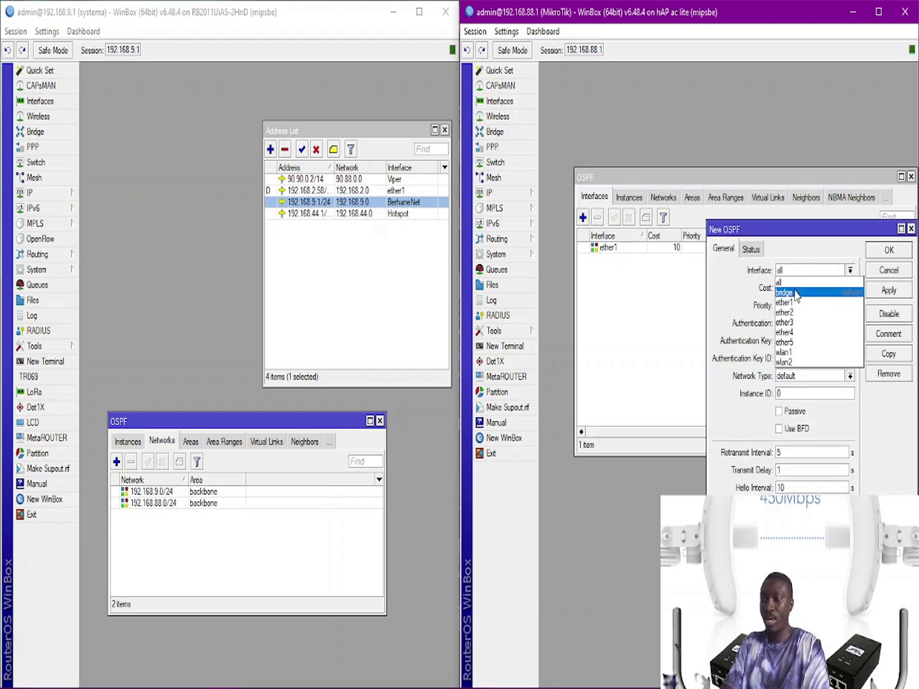
left_click(795, 294)
left_click(882, 291)
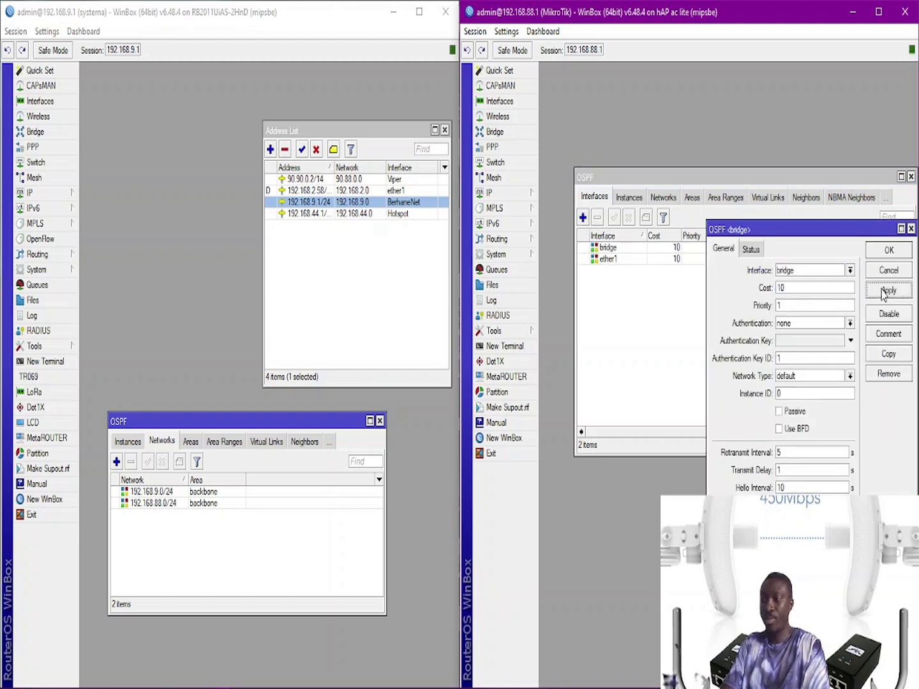
left_click(888, 251)
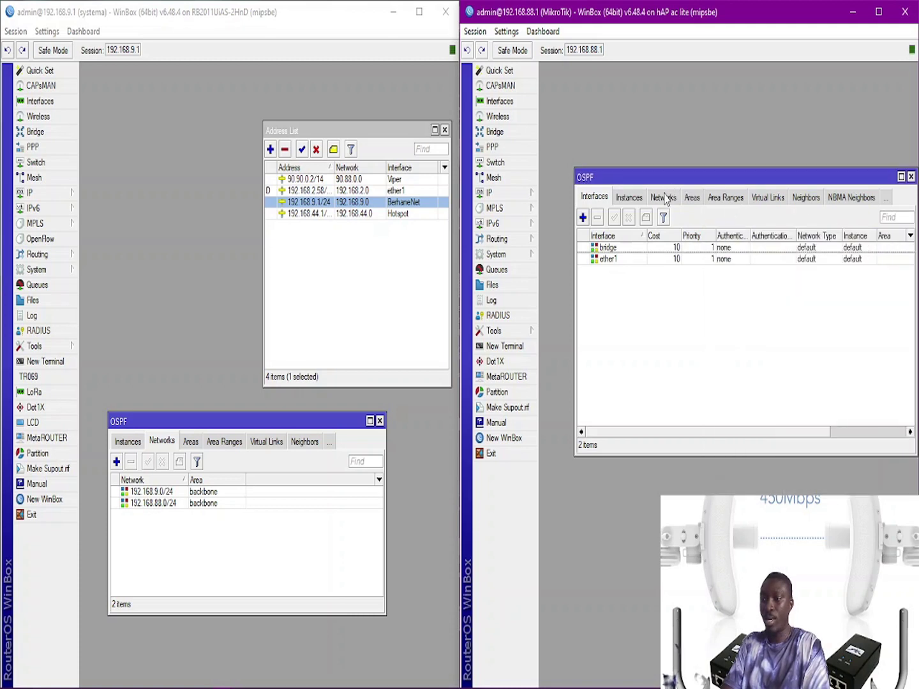
left_click(663, 198)
left_click_drag(667, 180, 650, 332)
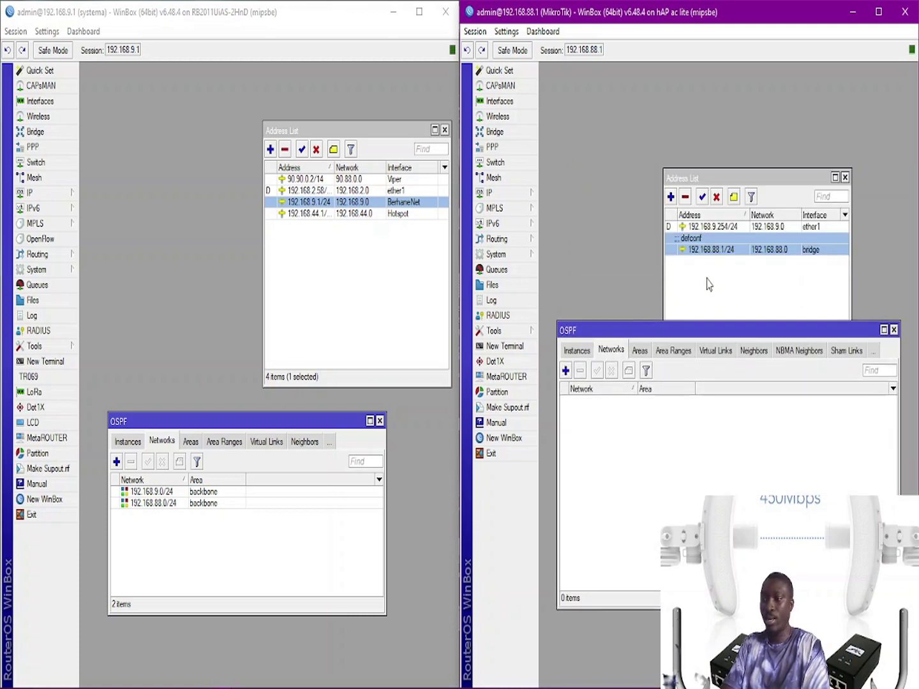
Step: Copy 192.168.88.0 from the bridge address and add it as OSPF network 192.168.88.0/24 in backbone
double_click(716, 250)
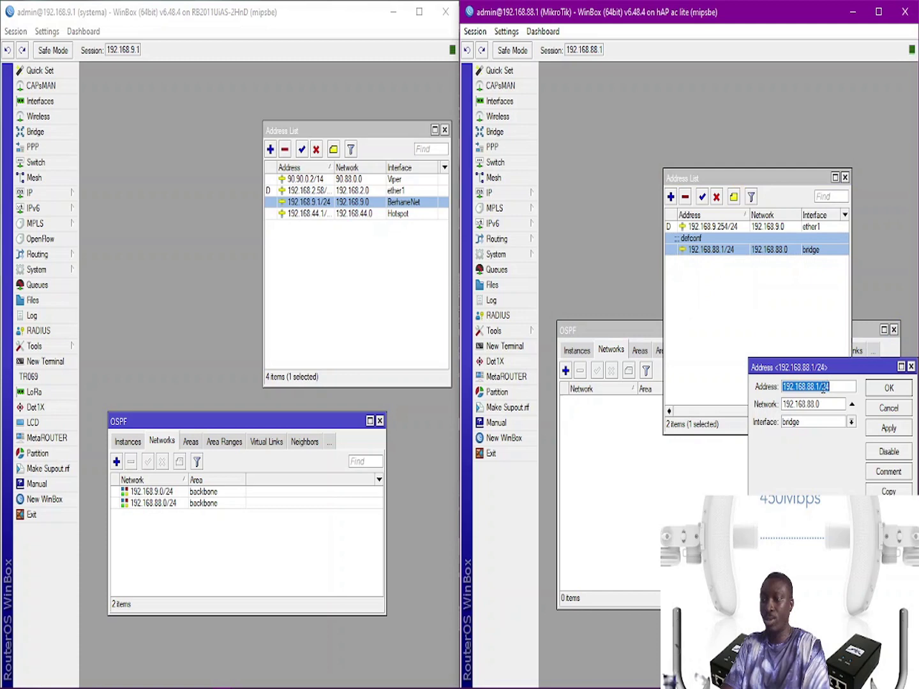
left_click_drag(828, 404, 771, 404)
key("ctrl+c")
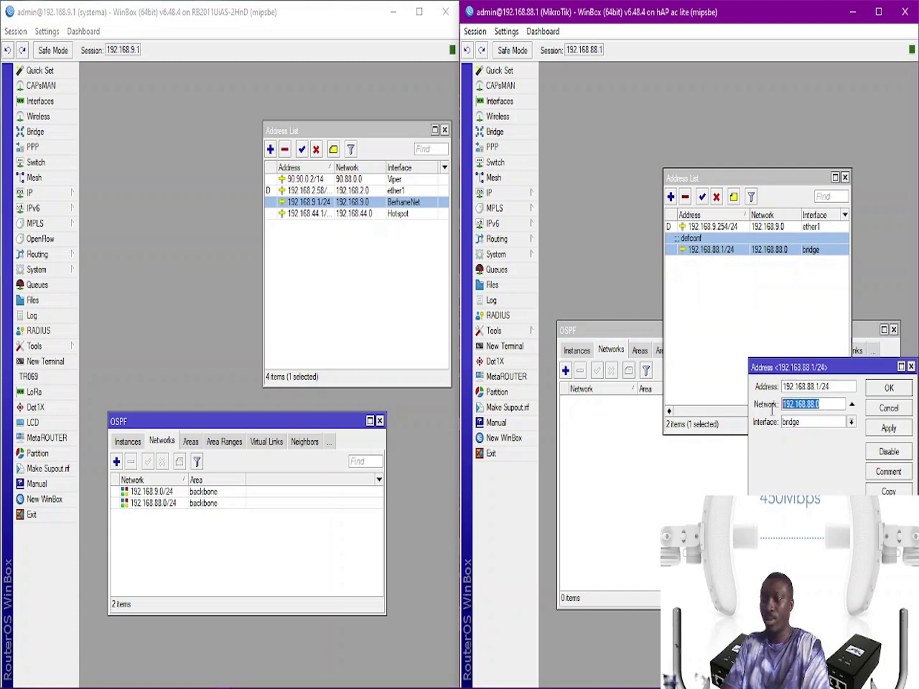
left_click(890, 390)
left_click(584, 458)
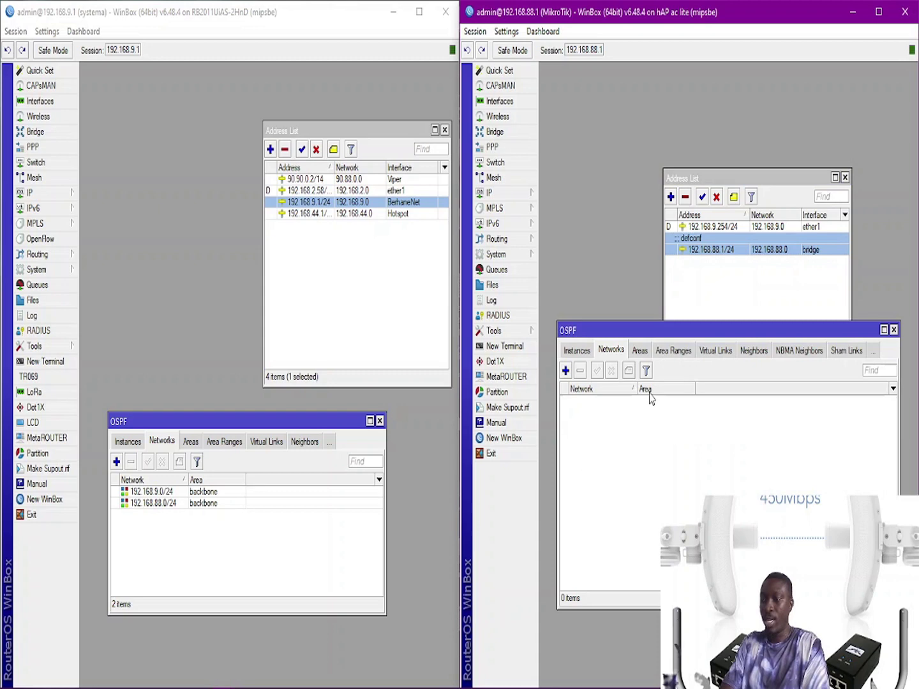
left_click(566, 370)
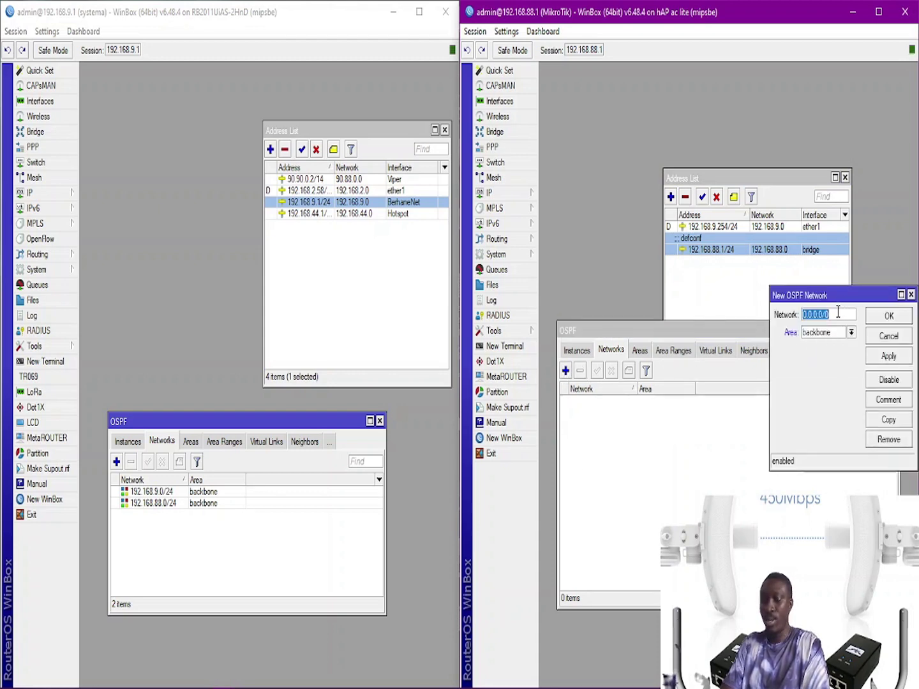
key("ctrl+v")
type("/")
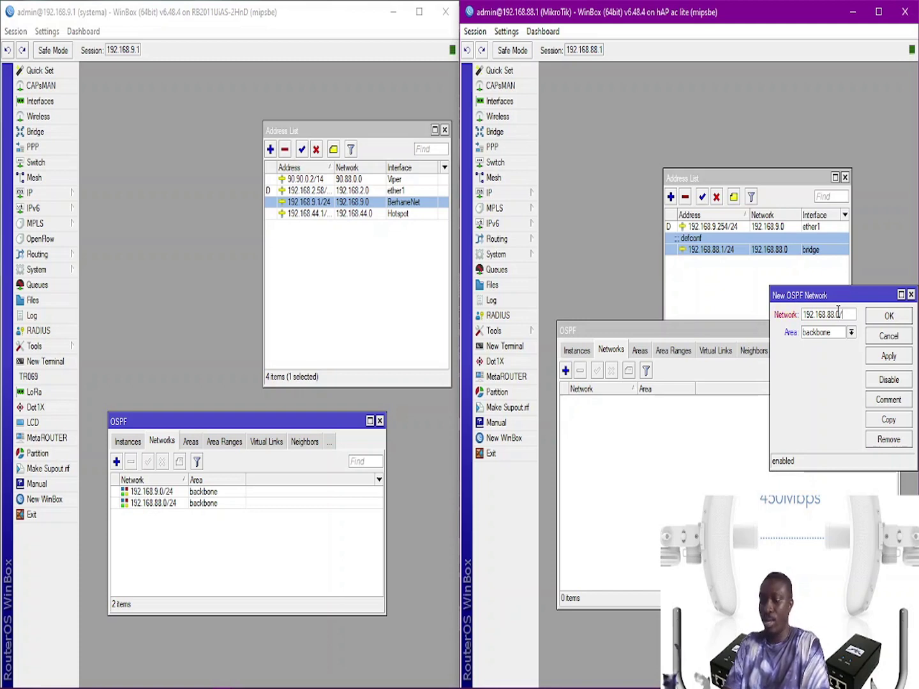
type("24")
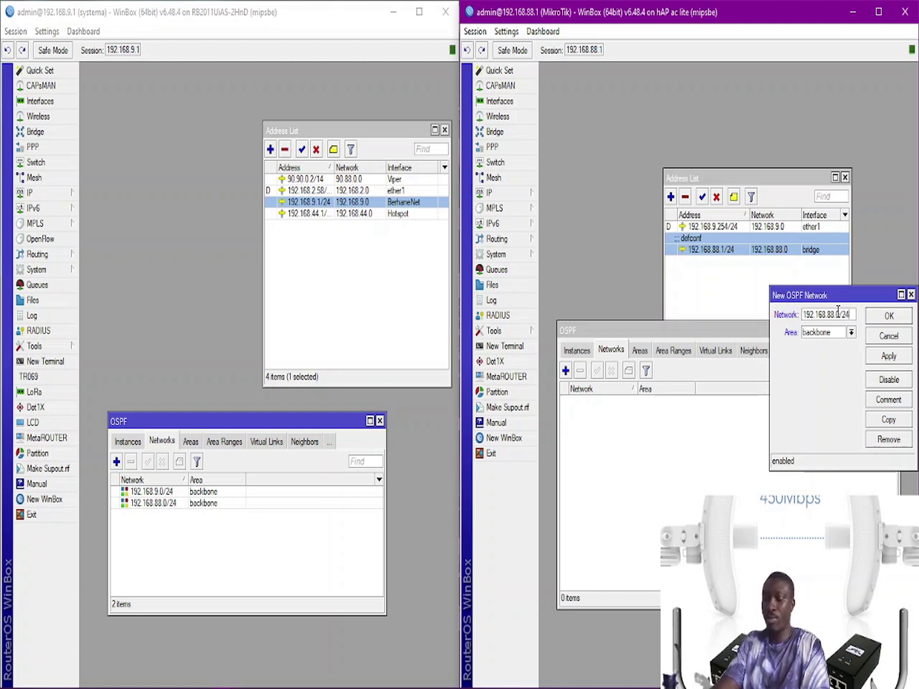
left_click(890, 358)
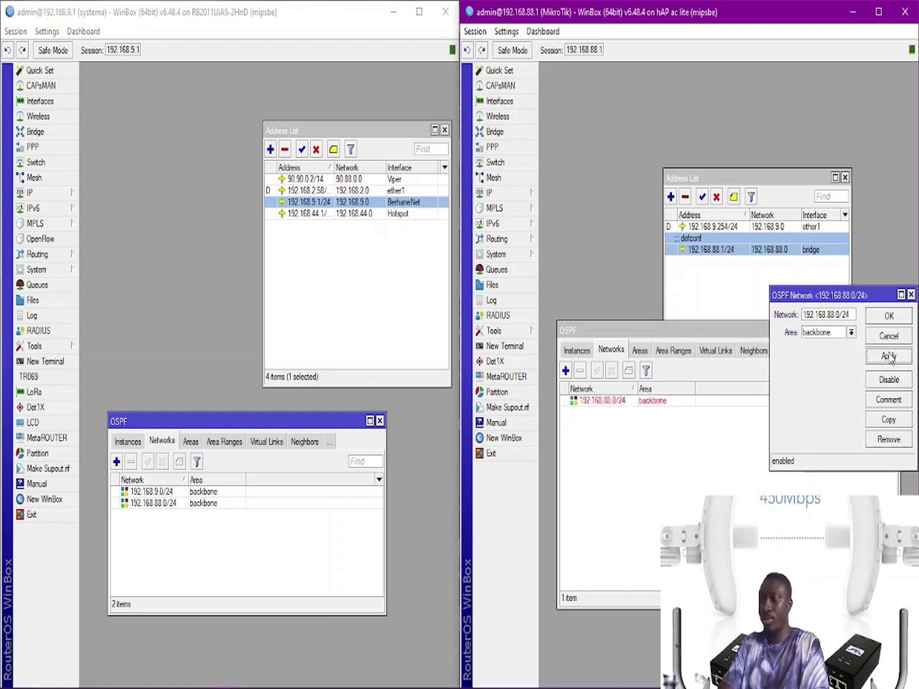
left_click(878, 316)
Step: Add 192.168.9.0/24 as a second backbone OSPF network
left_click(566, 370)
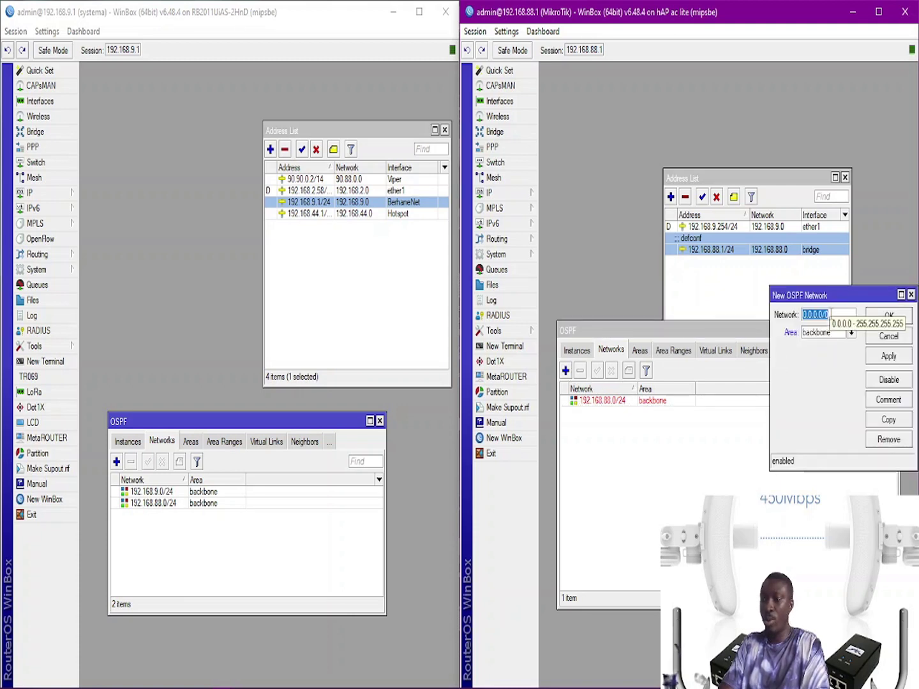
key("ctrl+v")
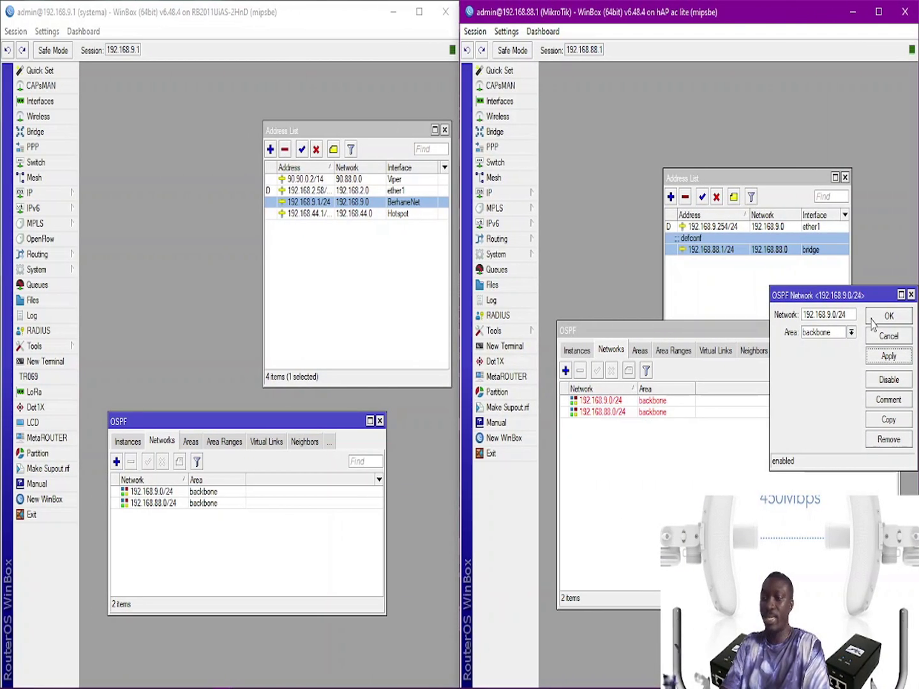
left_click(873, 319)
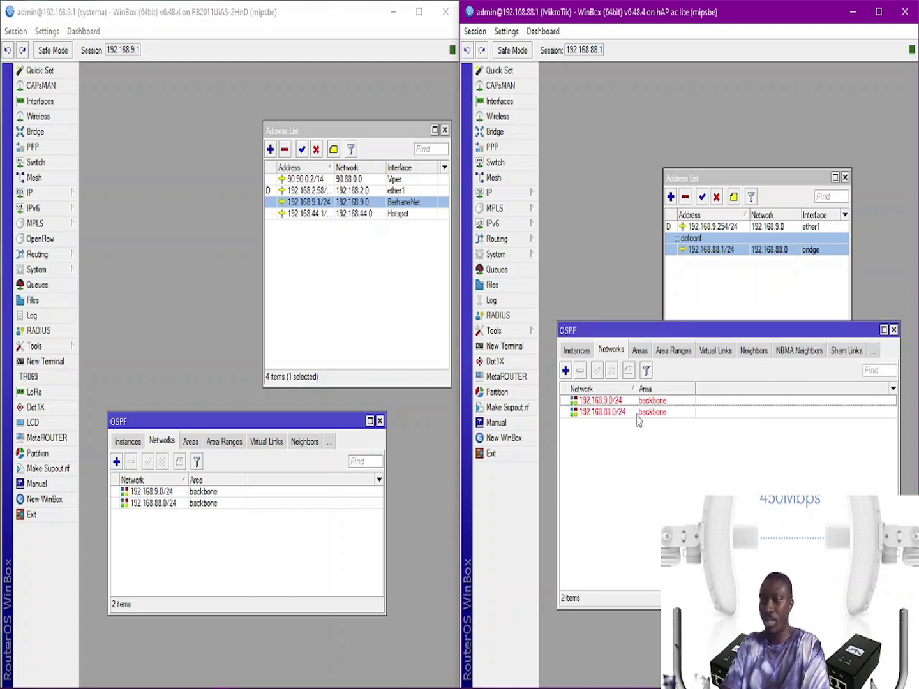
Step: Open the backbone area details on the right router, then on the left router, to compare interface counts
left_click(583, 351)
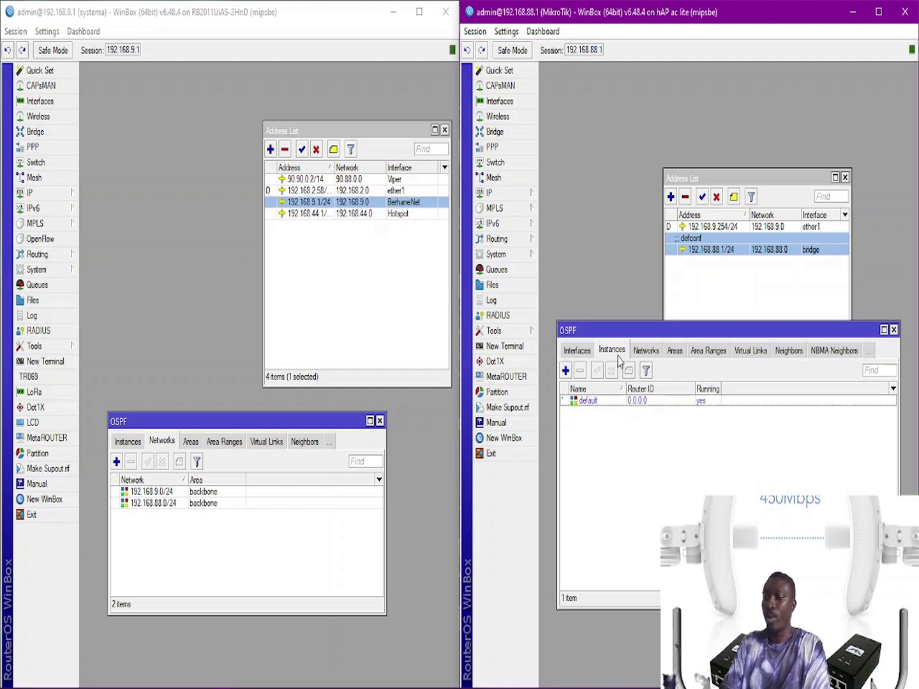
left_click(671, 353)
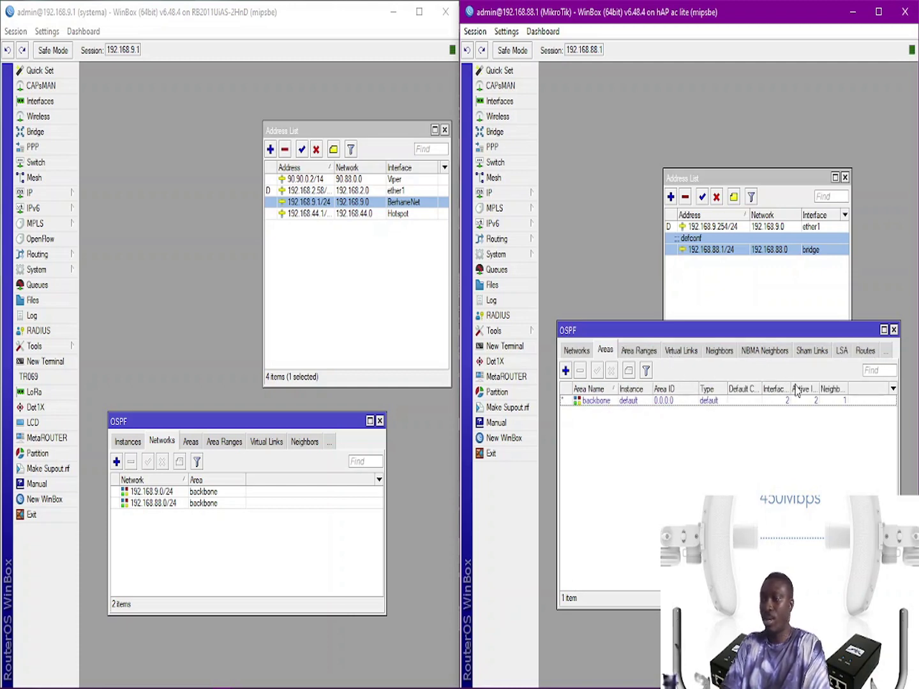
left_click_drag(790, 389, 828, 387)
left_click(814, 406)
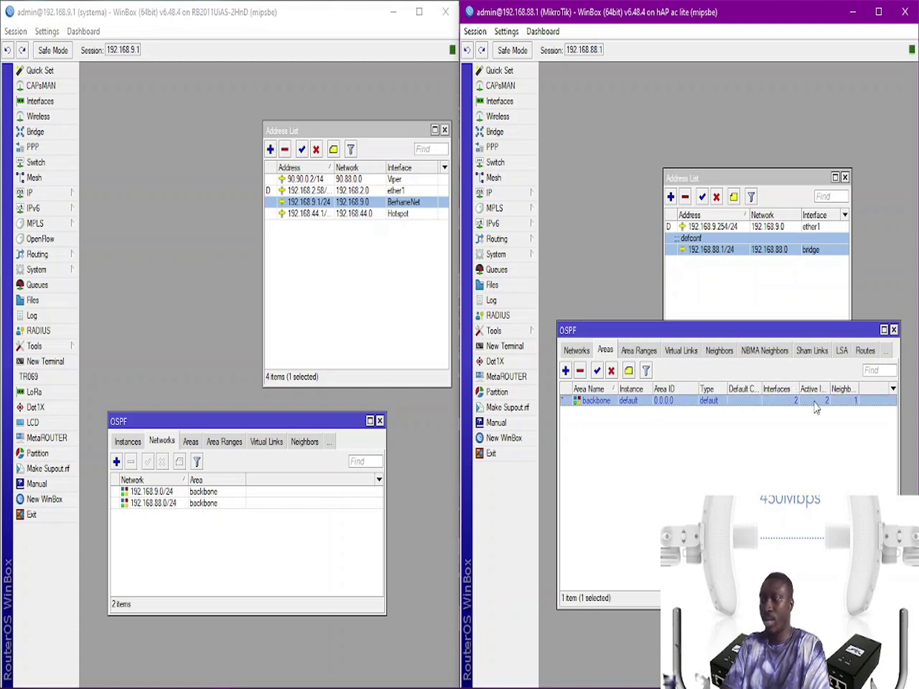
double_click(809, 400)
left_click(790, 418)
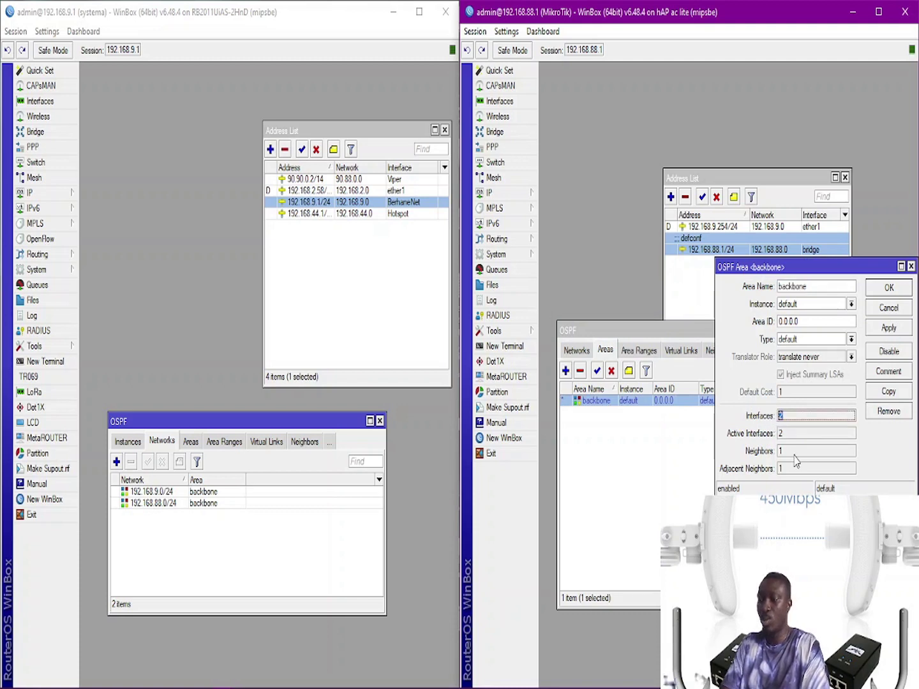
left_click(197, 445)
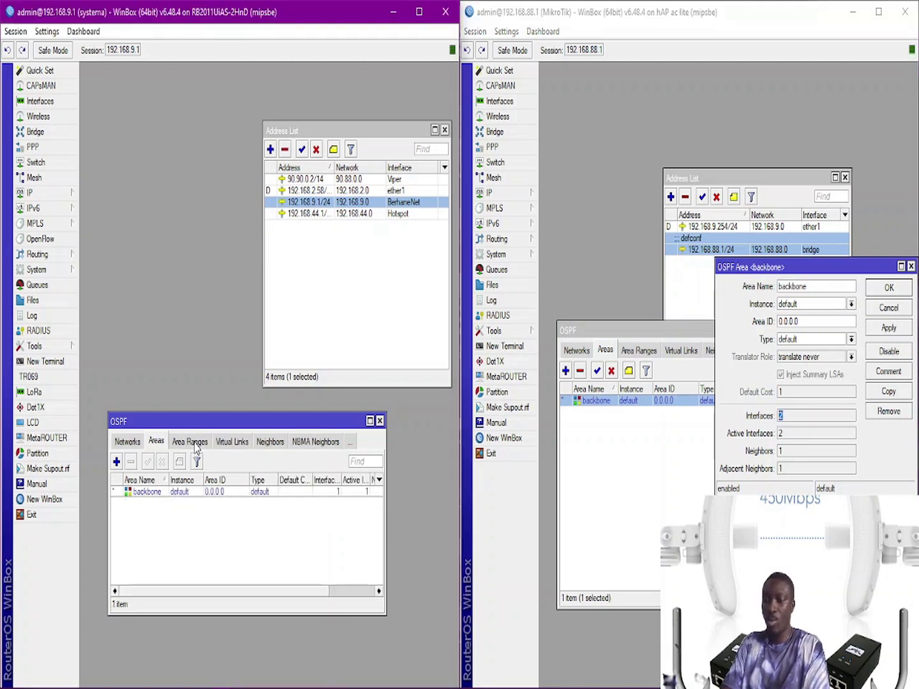
double_click(227, 492)
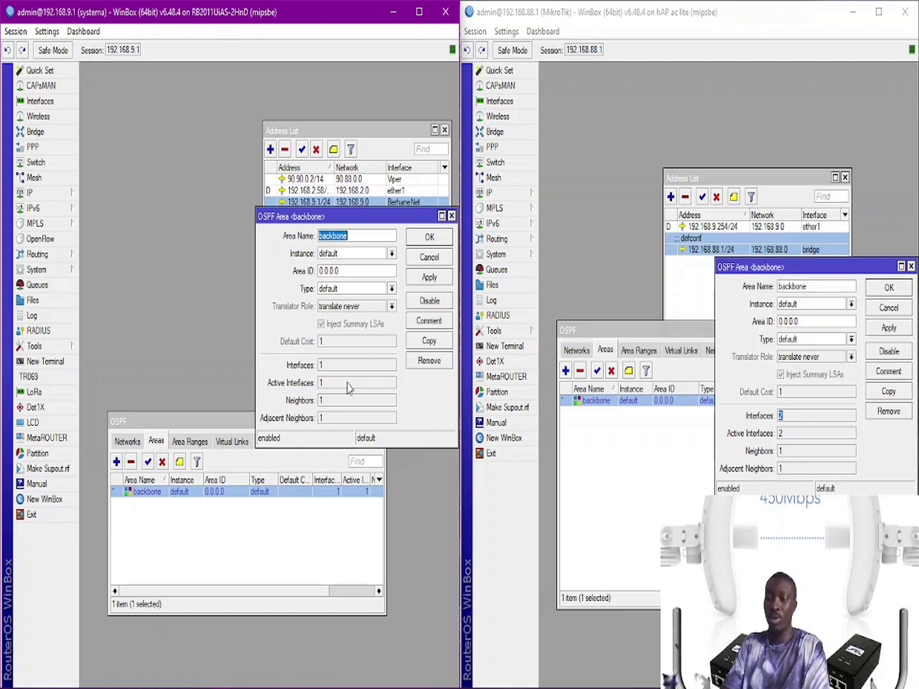
Step: Compare active interface counts, close the backbone details, and list neighbor 192.168.88.1 on BerhaneNet
left_click(323, 383)
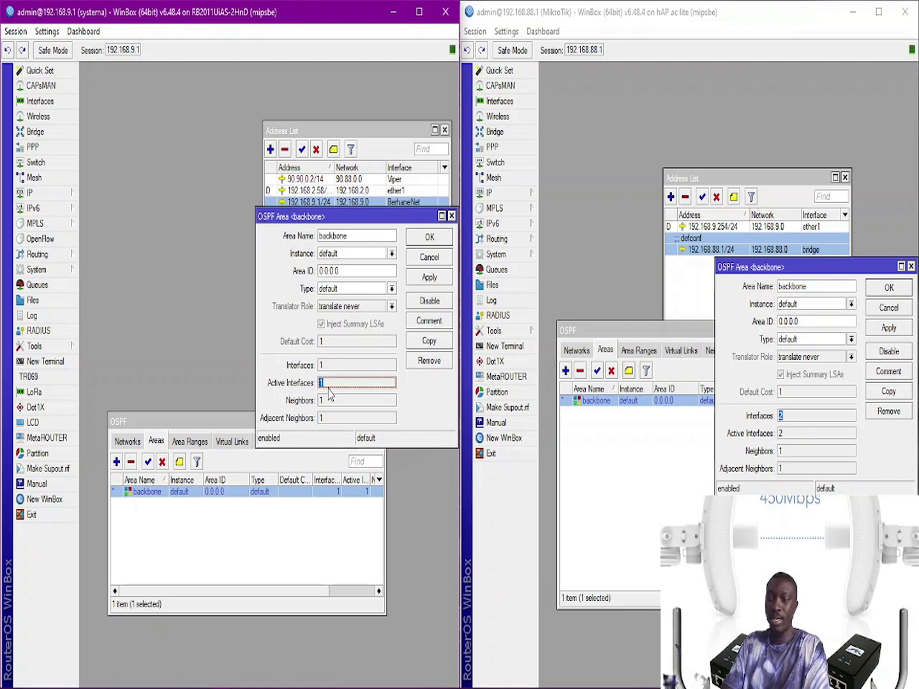
left_click(330, 385)
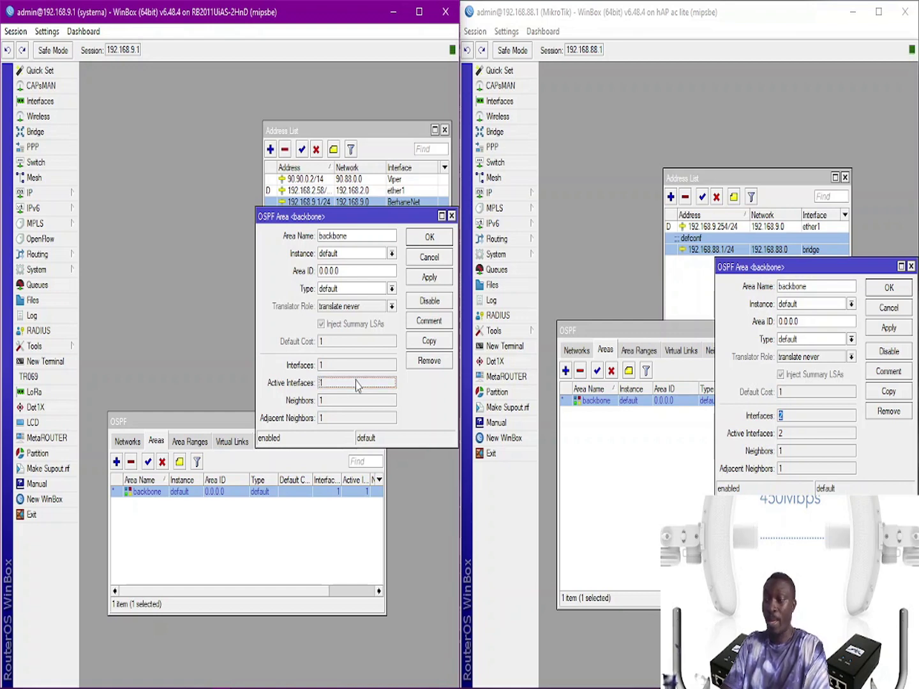
left_click(878, 437)
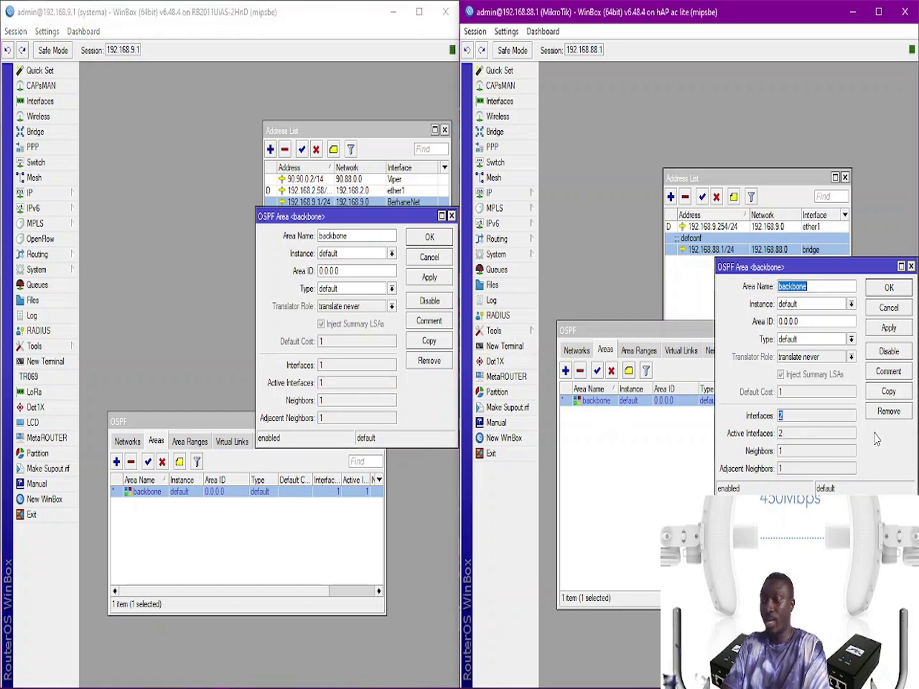
left_click(427, 243)
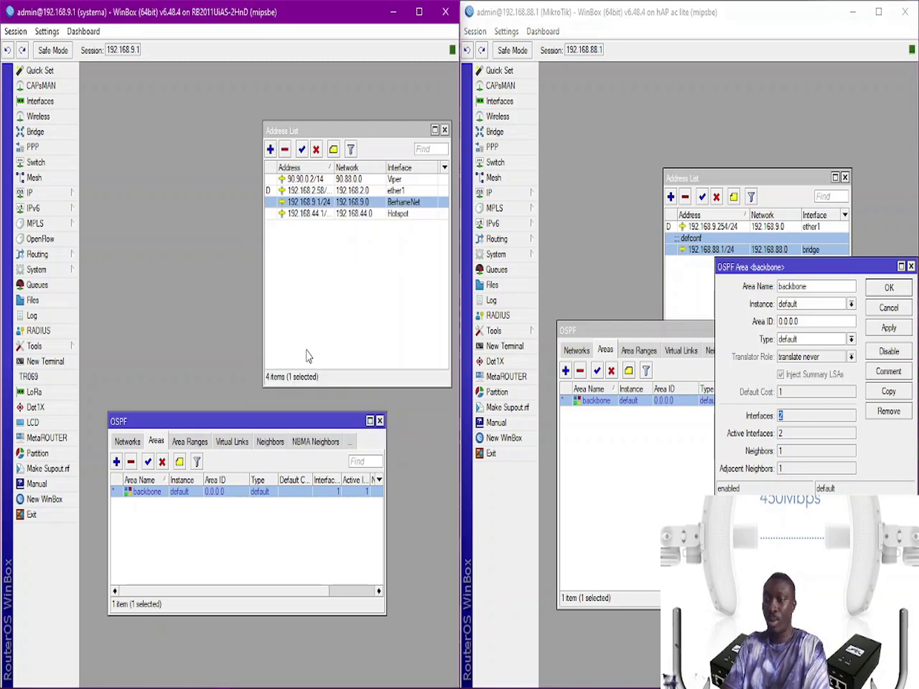
left_click(270, 441)
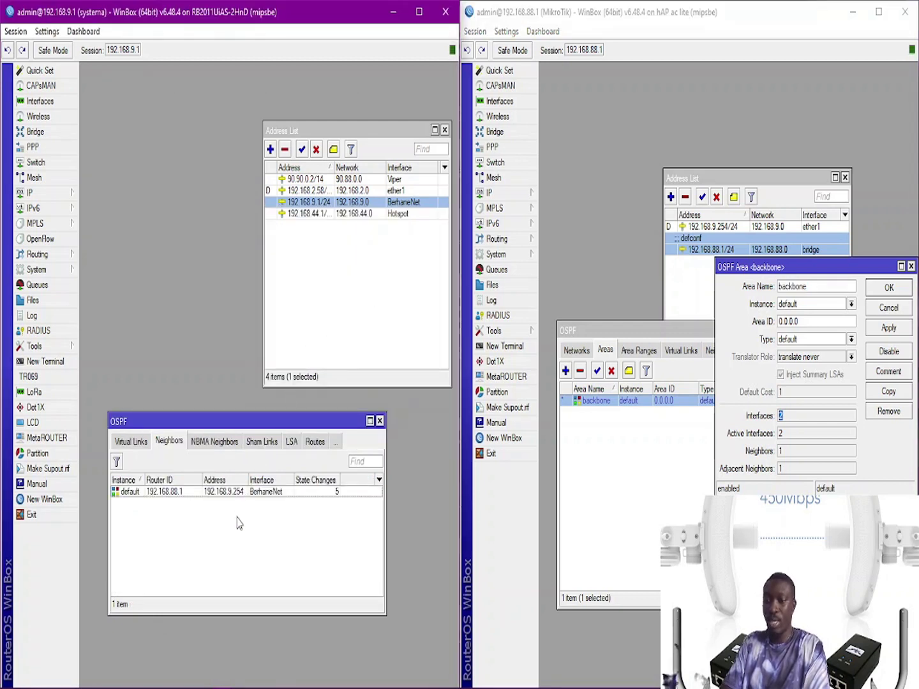
left_click_drag(249, 480, 258, 480)
left_click(244, 495)
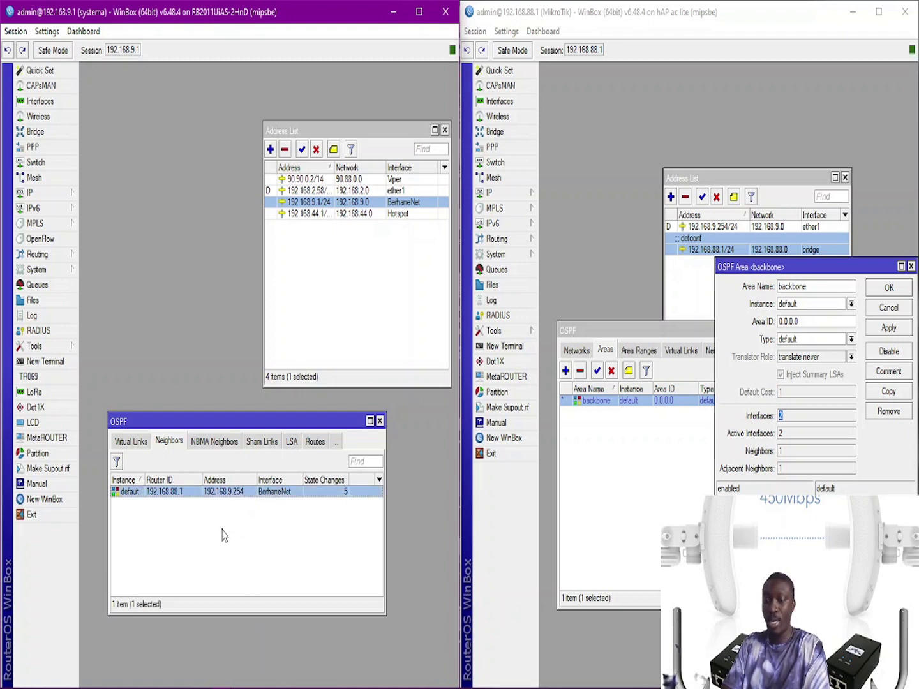
left_click(884, 293)
left_click(719, 350)
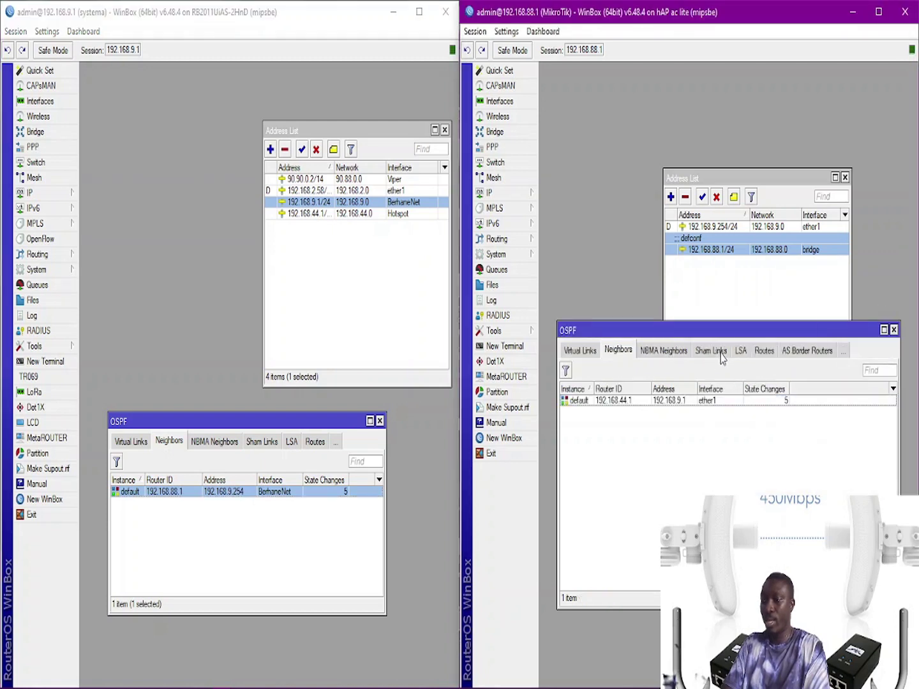
left_click(670, 405)
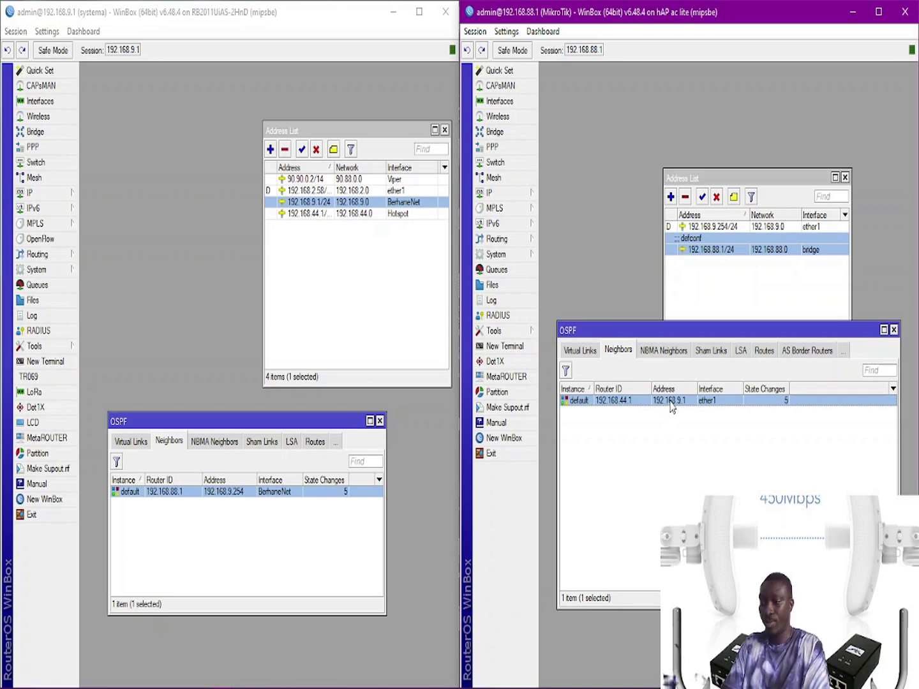
left_click(155, 330)
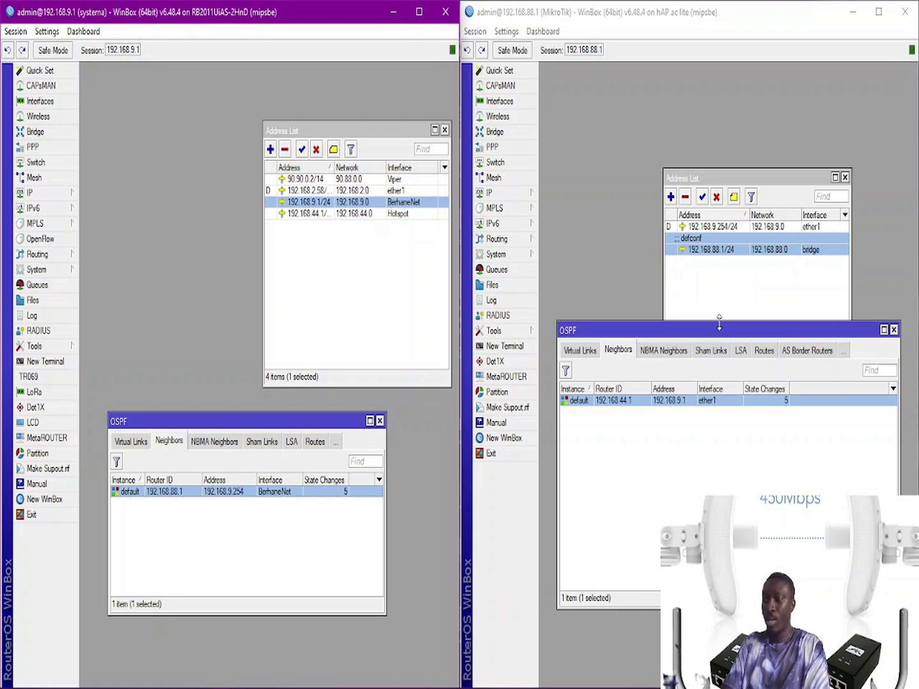
left_click(617, 163)
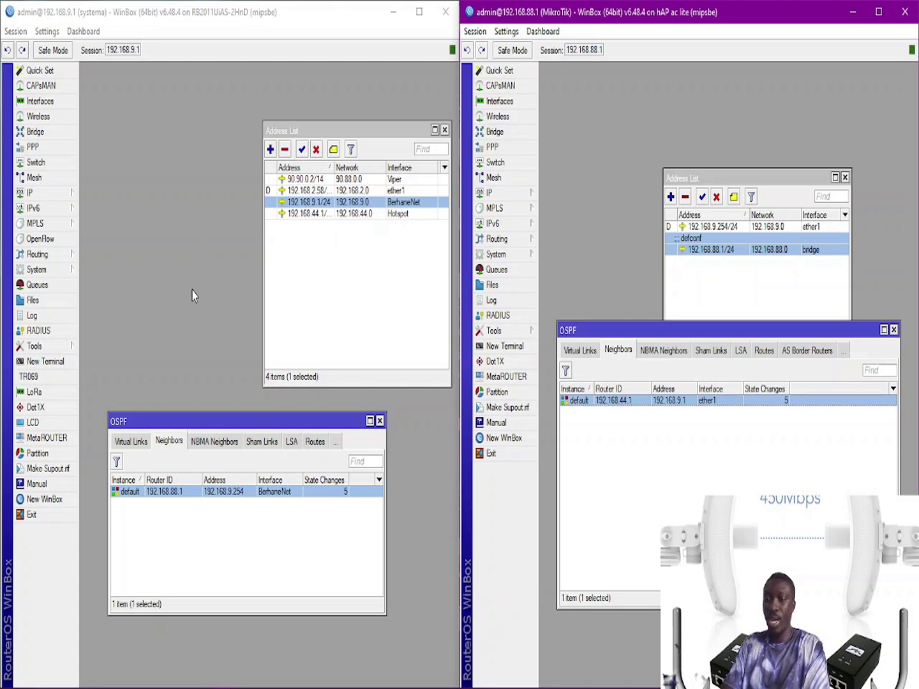
left_click(198, 337)
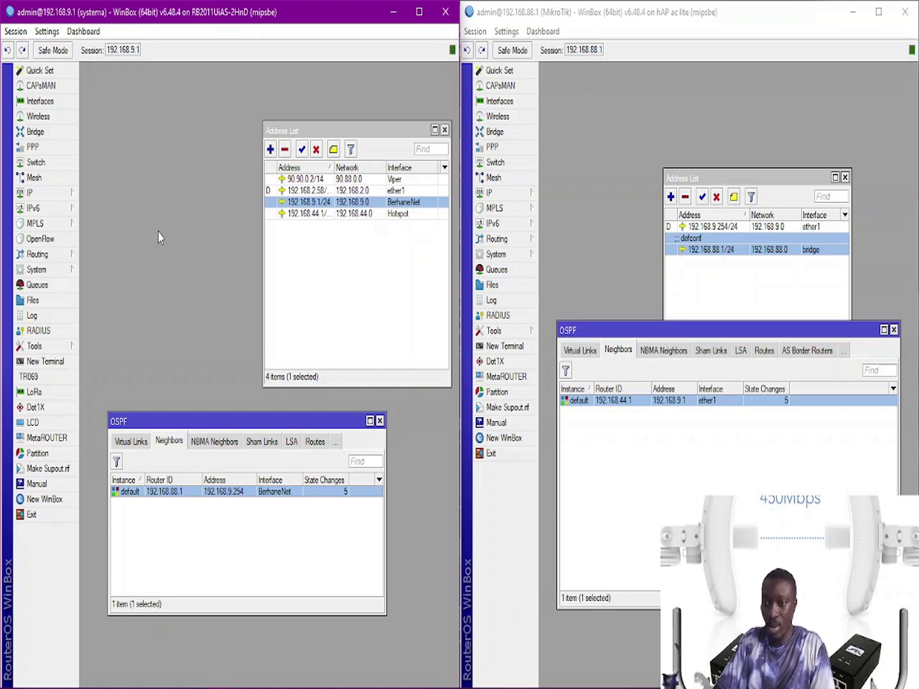
left_click(614, 257)
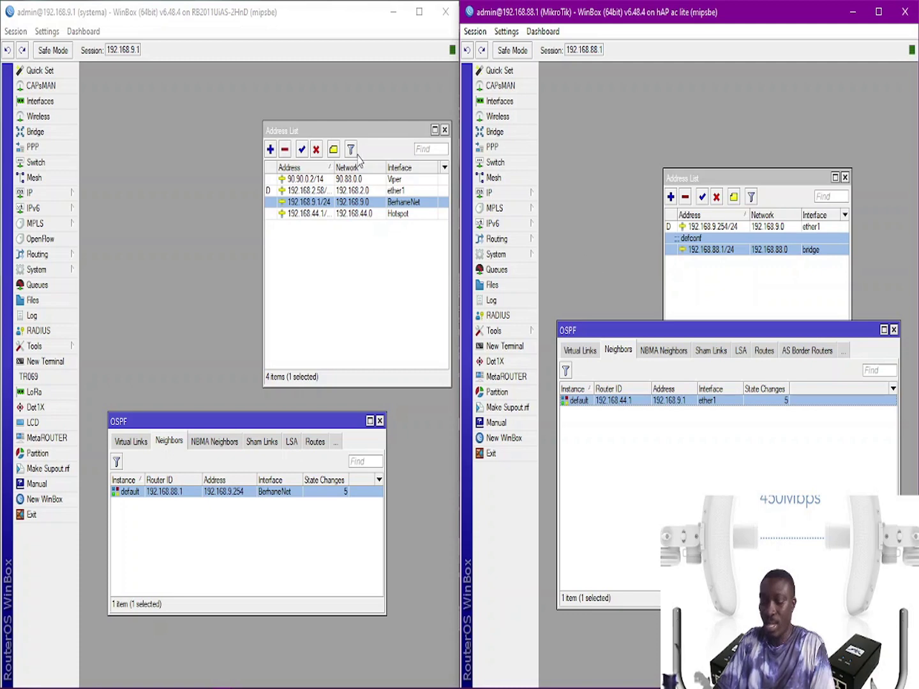
left_click(145, 188)
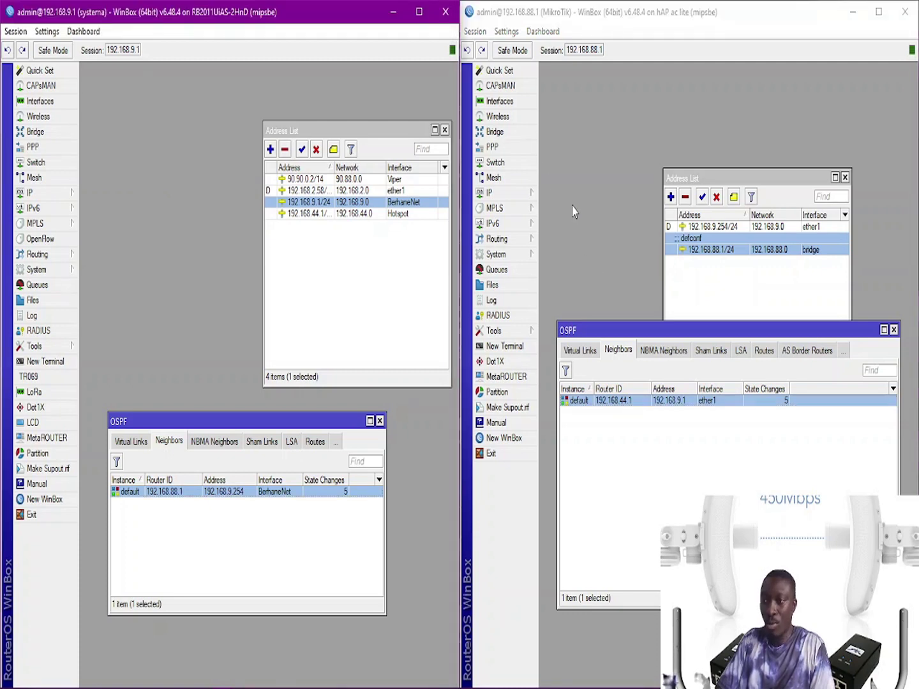
left_click(580, 228)
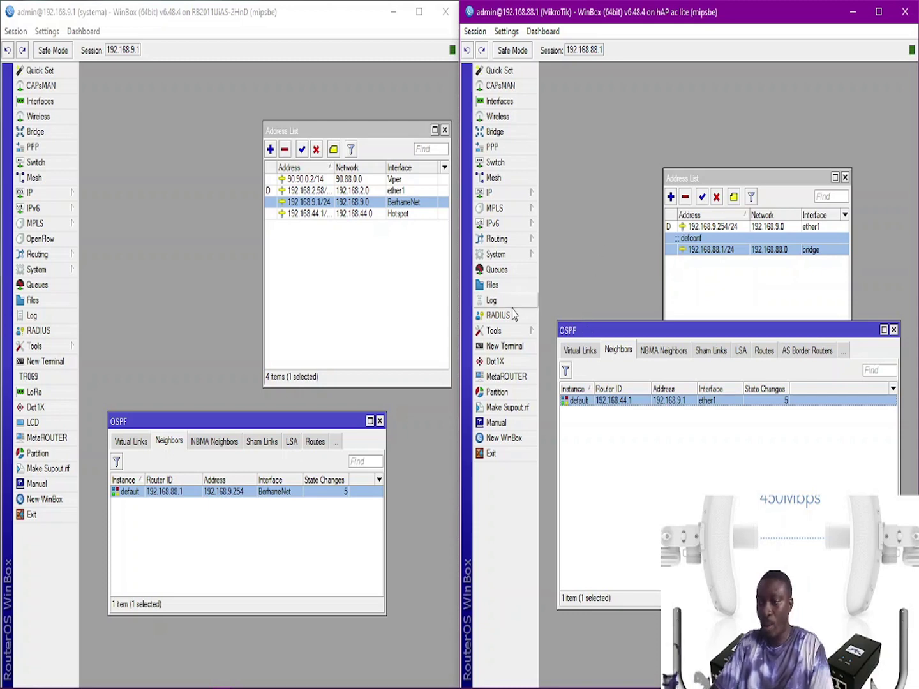
Step: Ping 192.168.9.252 from the 192.168.88.1 router, confirm 1–10 ms replies, then stop it
mouse_move(511, 335)
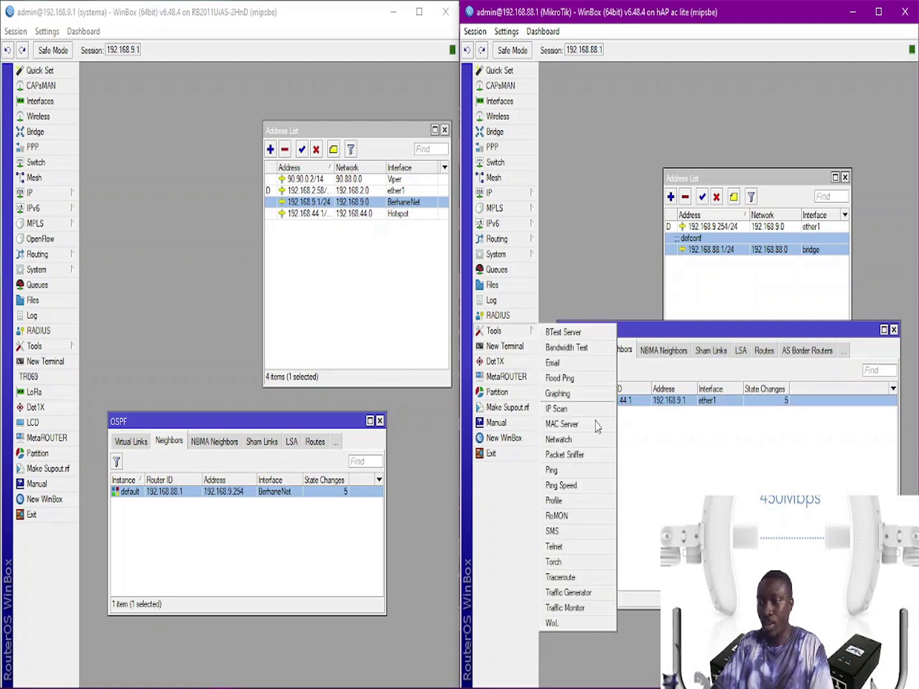
left_click(578, 477)
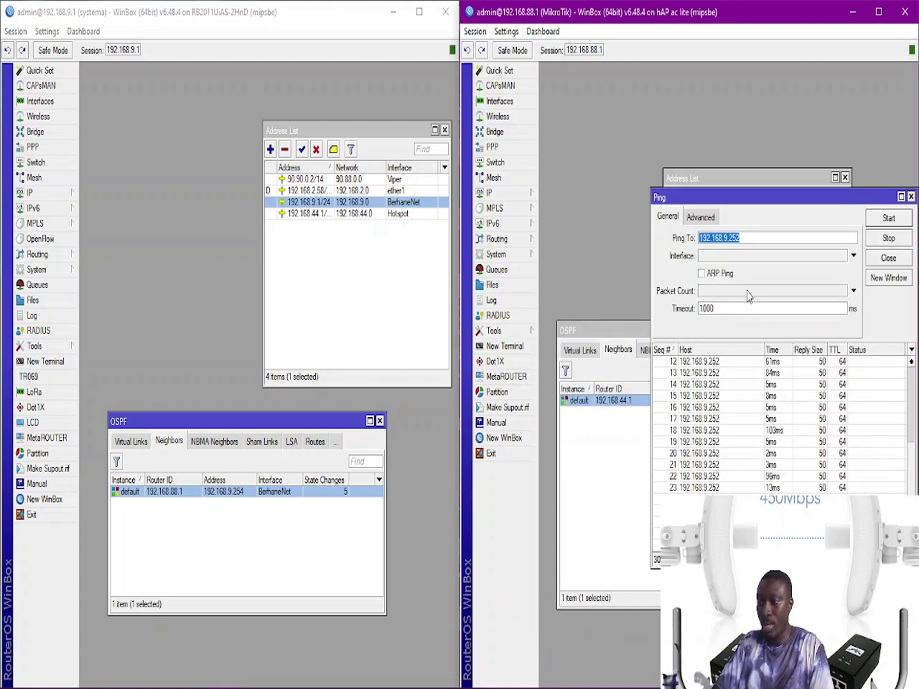
left_click(885, 239)
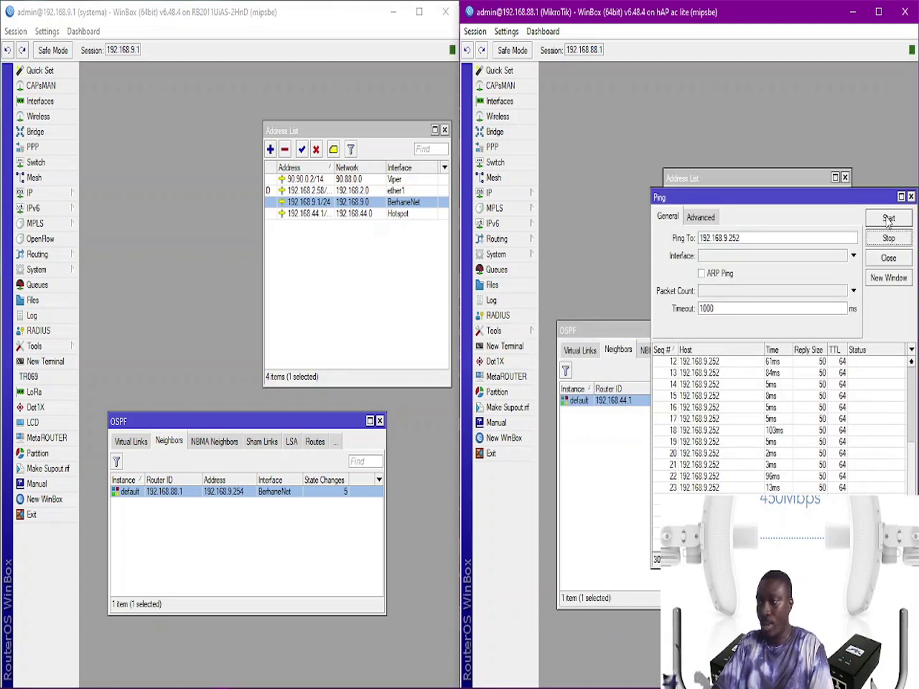
left_click(888, 220)
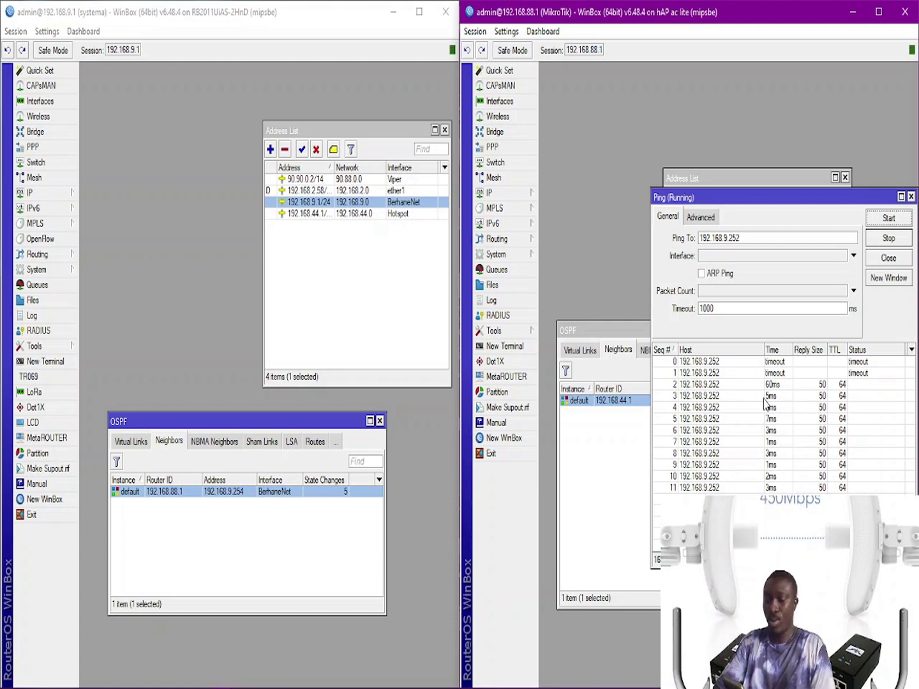
left_click_drag(775, 204, 722, 225)
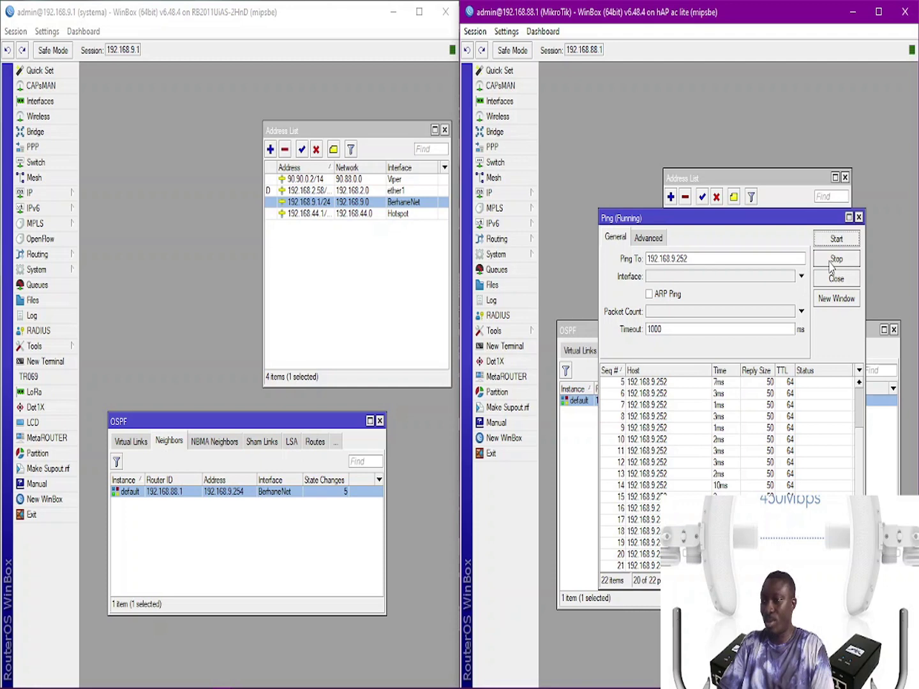
left_click(830, 261)
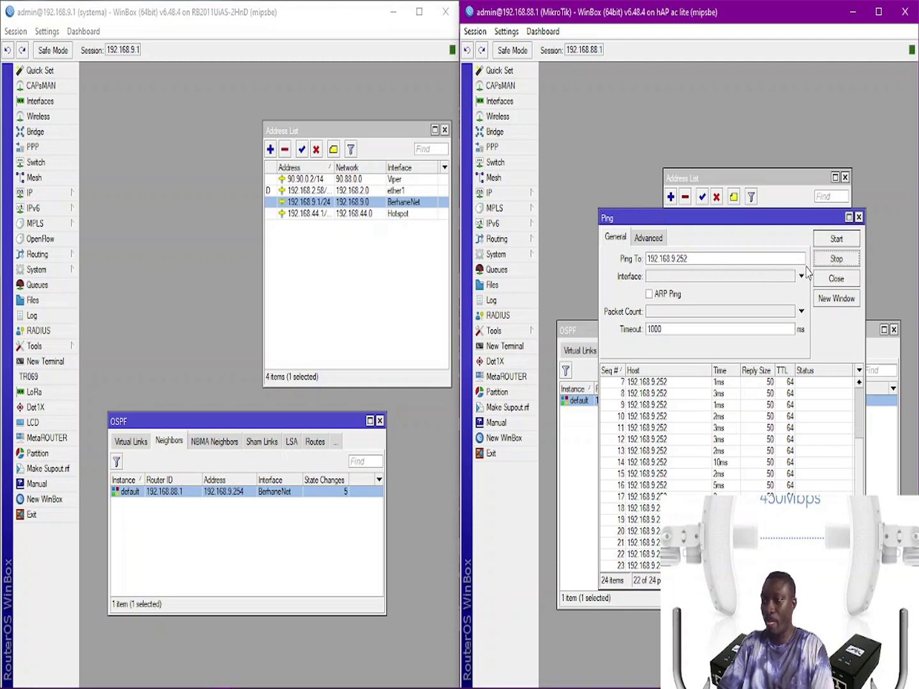
left_click(650, 237)
left_click(617, 238)
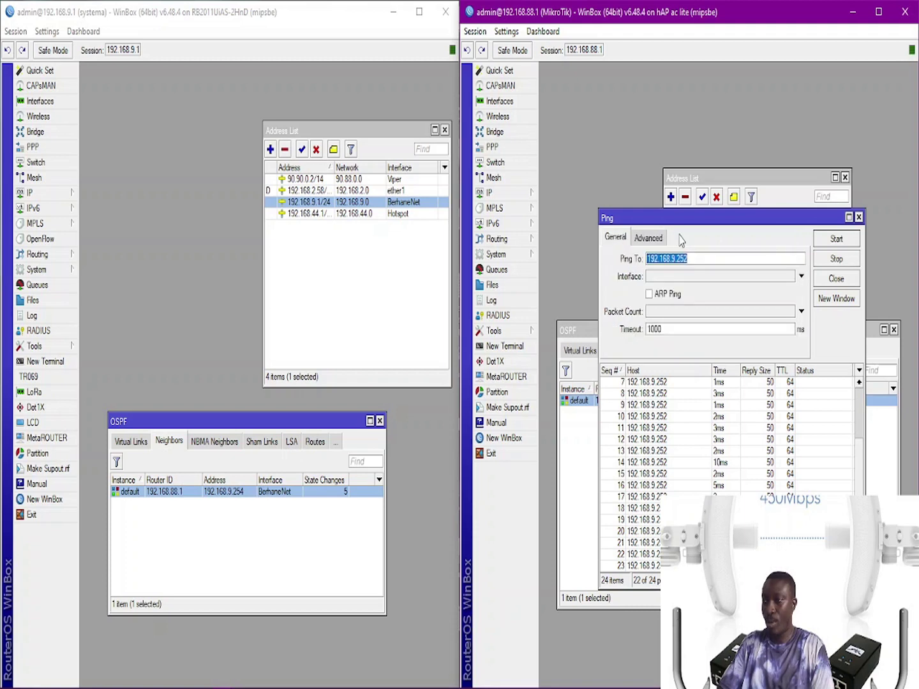
left_click(823, 259)
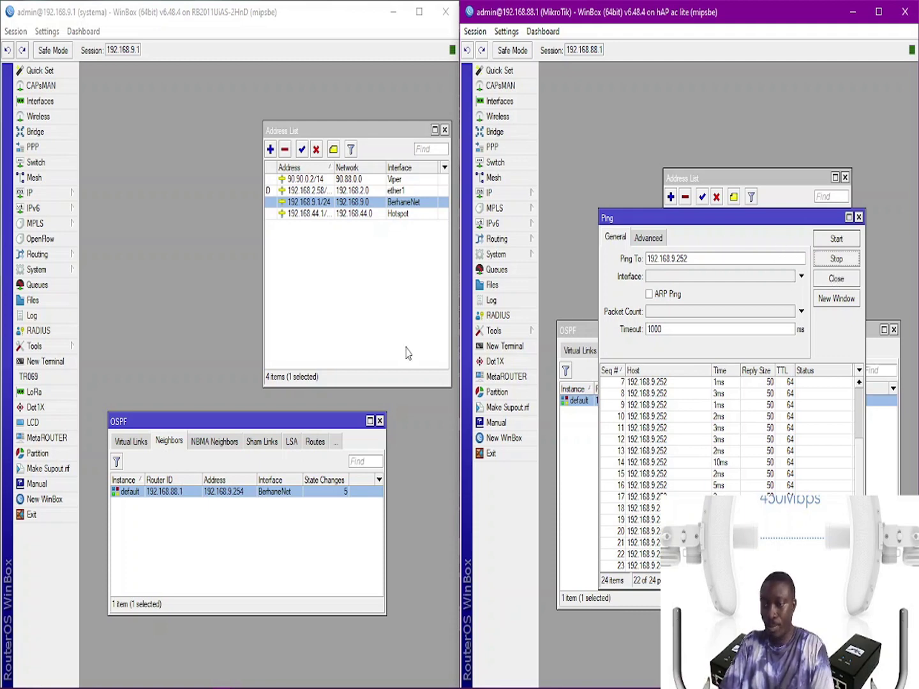
left_click(288, 681)
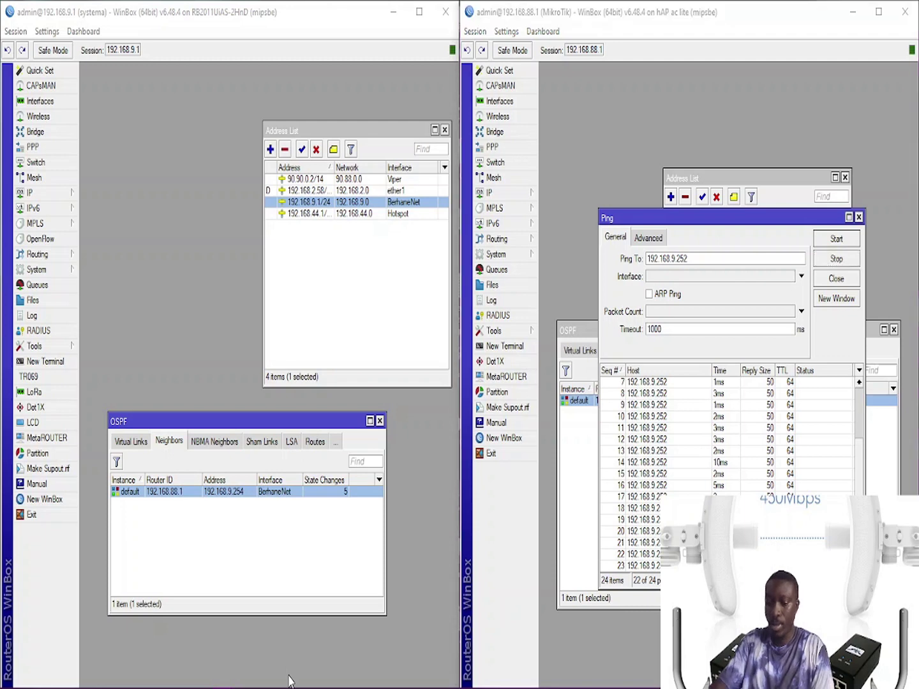
Step: Go to Settings > Network & Internet > Ethernet and launch the Network and Sharing Center
key("super")
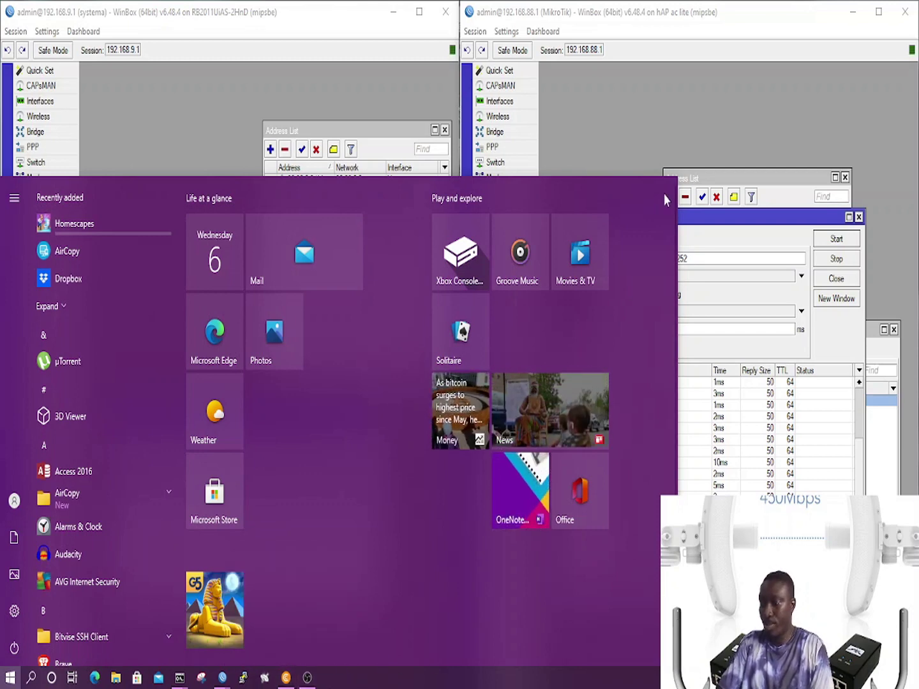
left_click(576, 111)
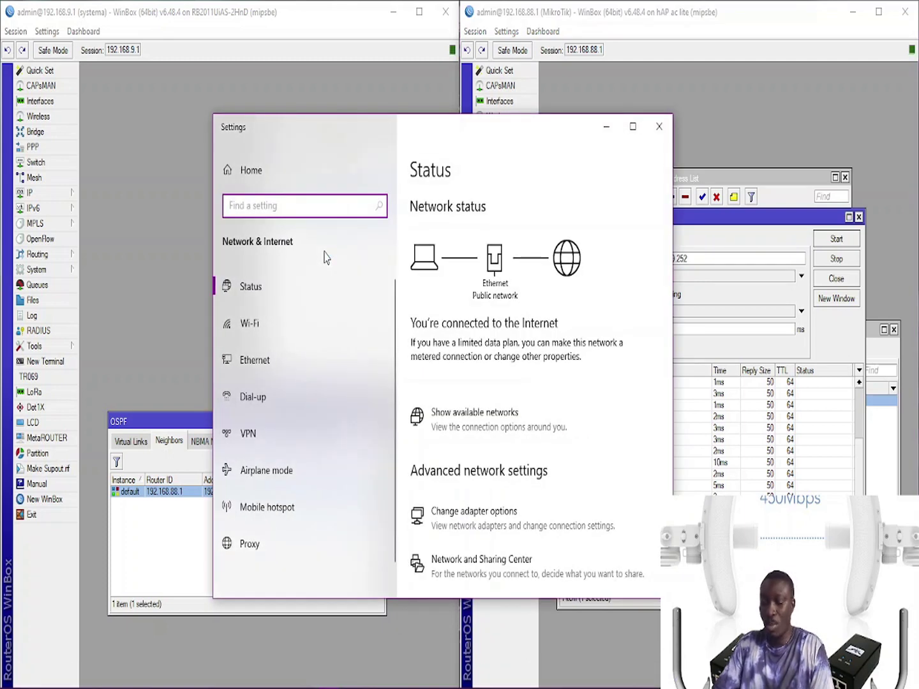
left_click(261, 373)
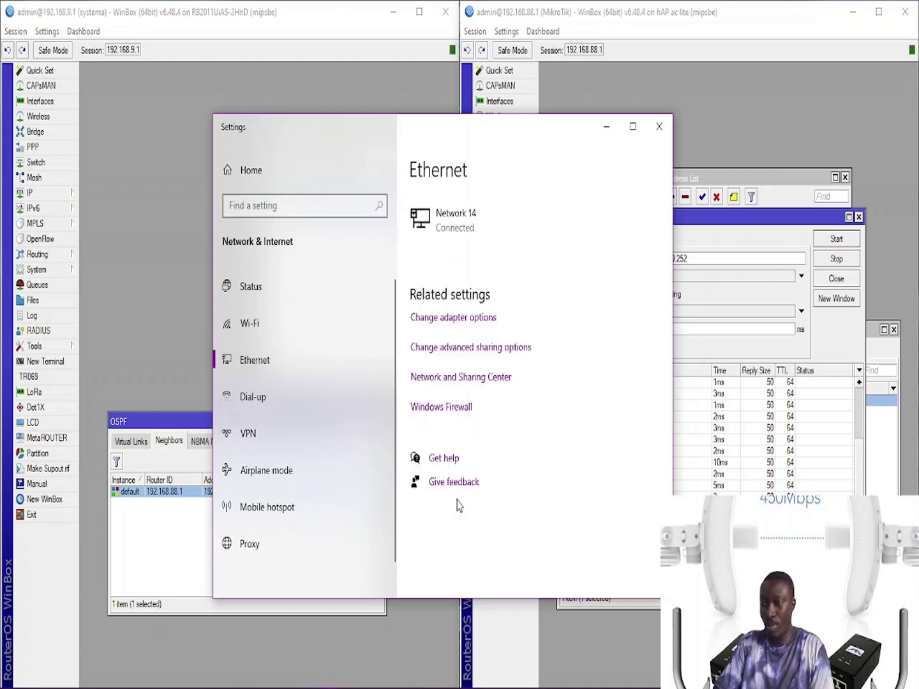
left_click(467, 376)
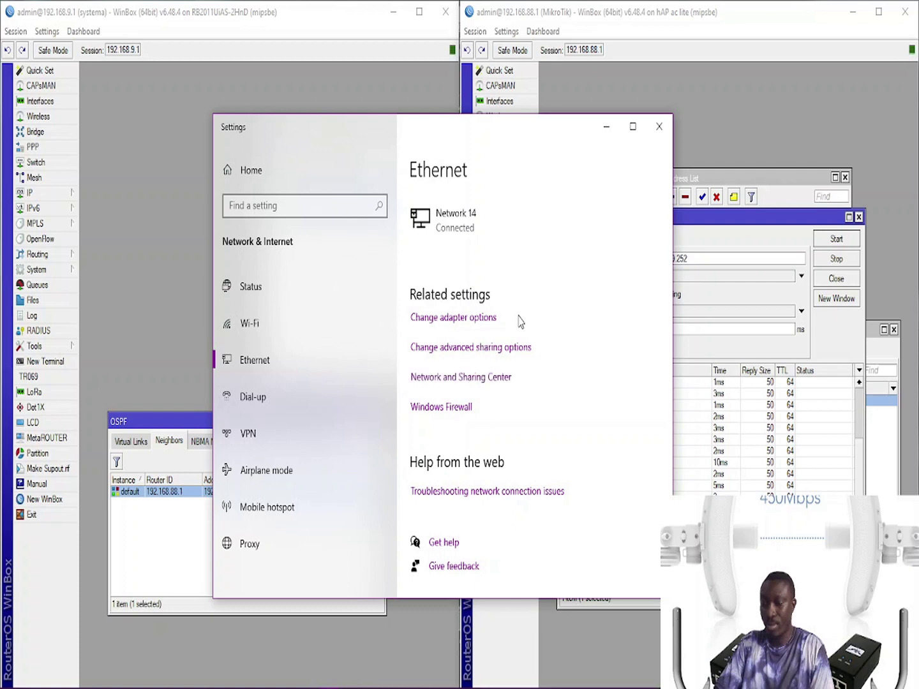
left_click(473, 378)
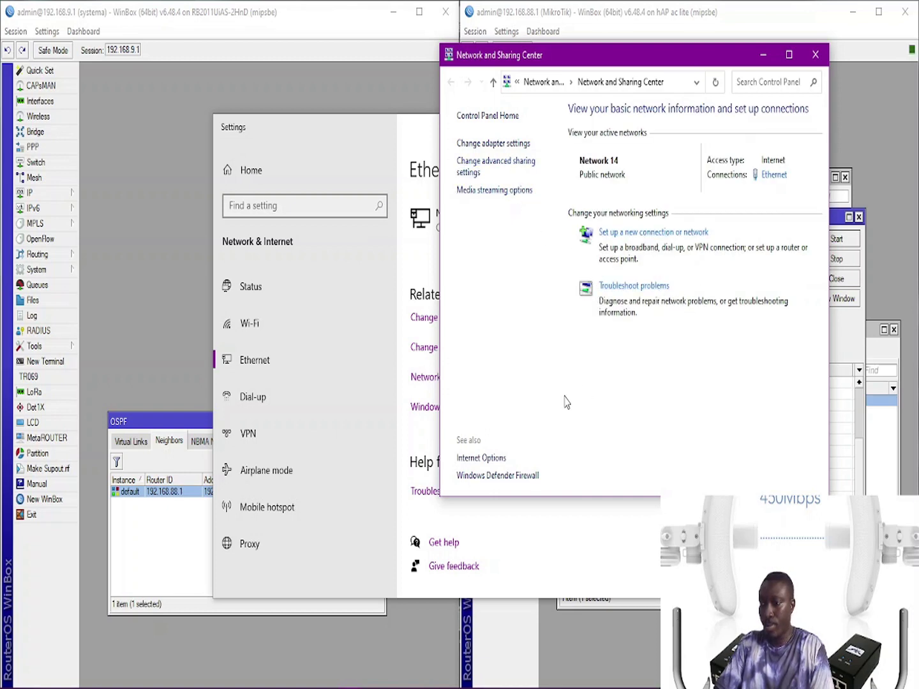
Step: Enable 40/56-bit sharing encryption, disable password protected sharing, and view the Ethernet IPv4 details
left_click(517, 167)
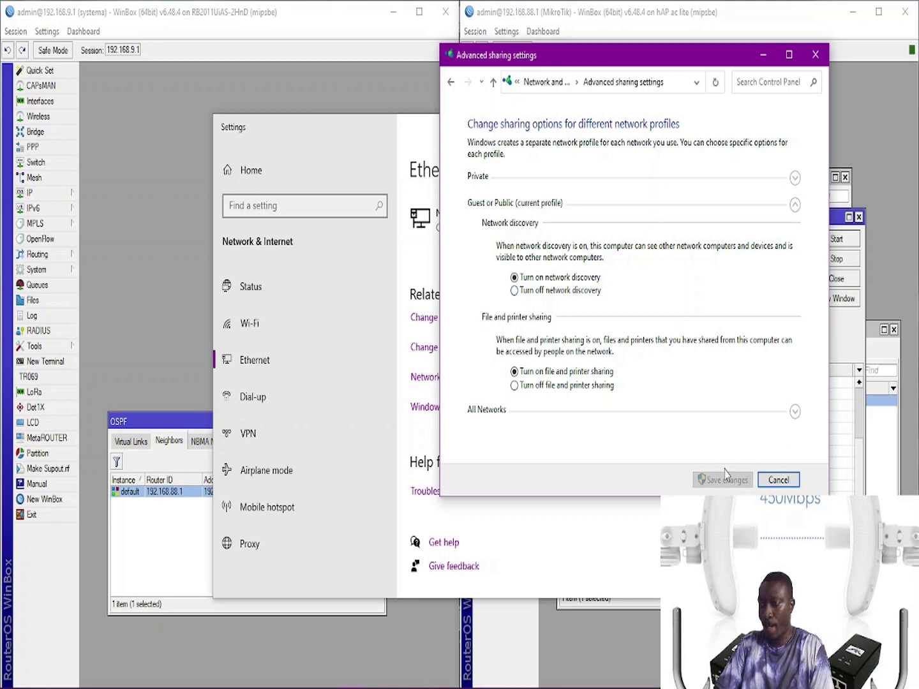
left_click(795, 411)
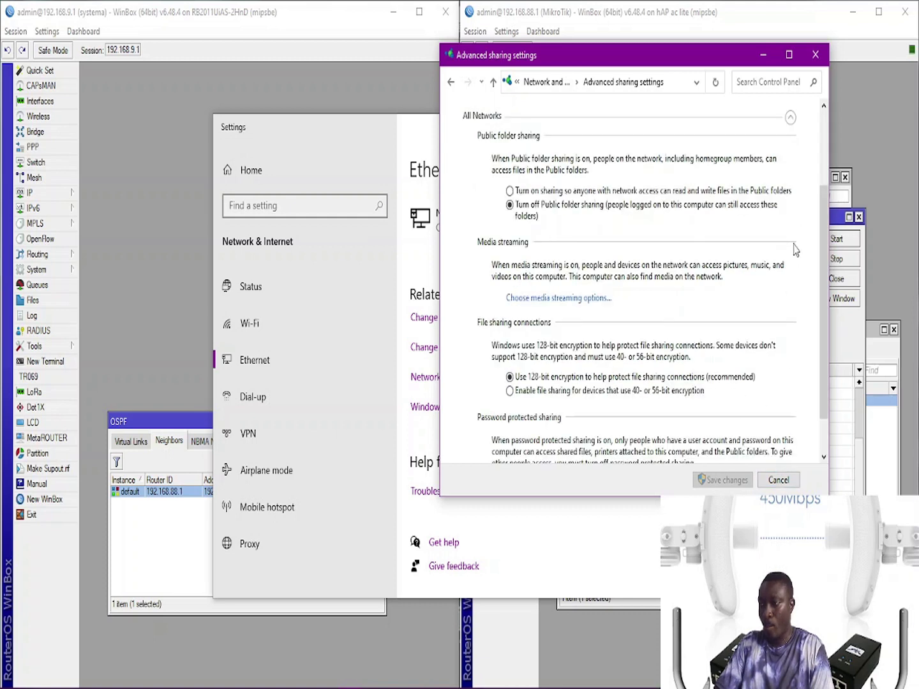
scroll(823, 266, "down", 1)
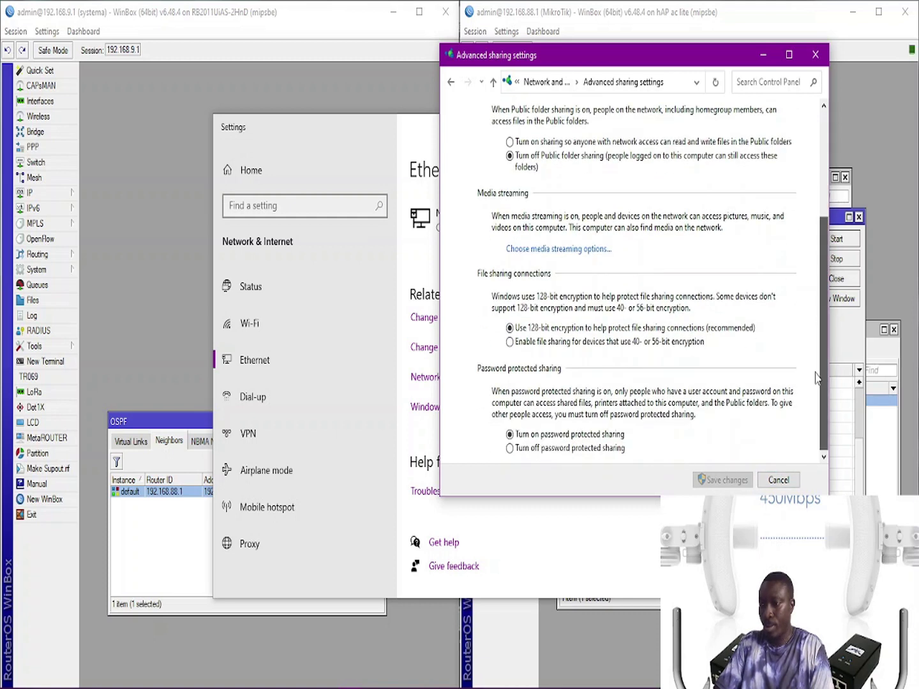
left_click(510, 342)
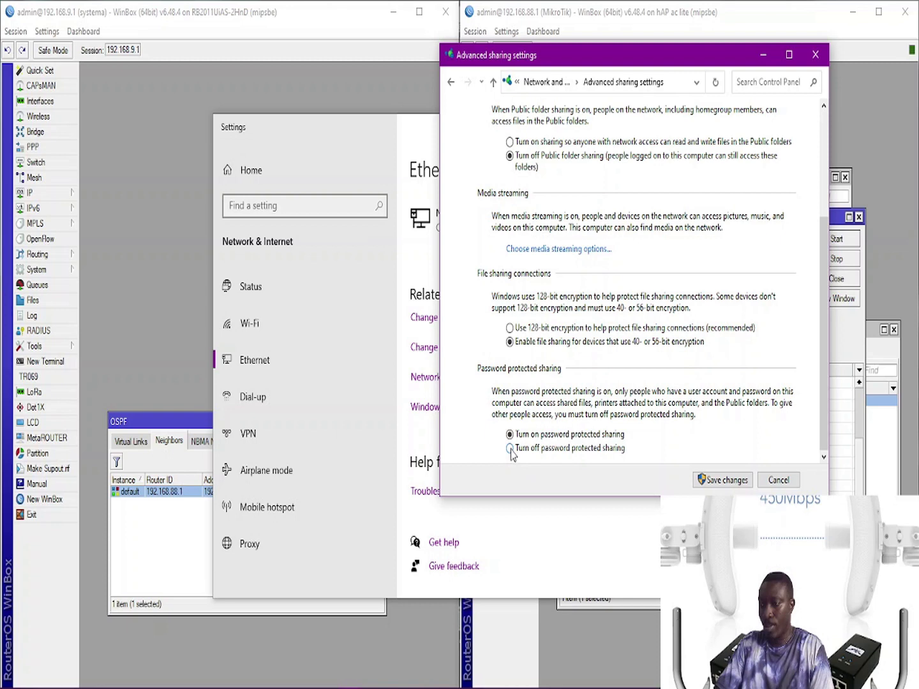
left_click(509, 449)
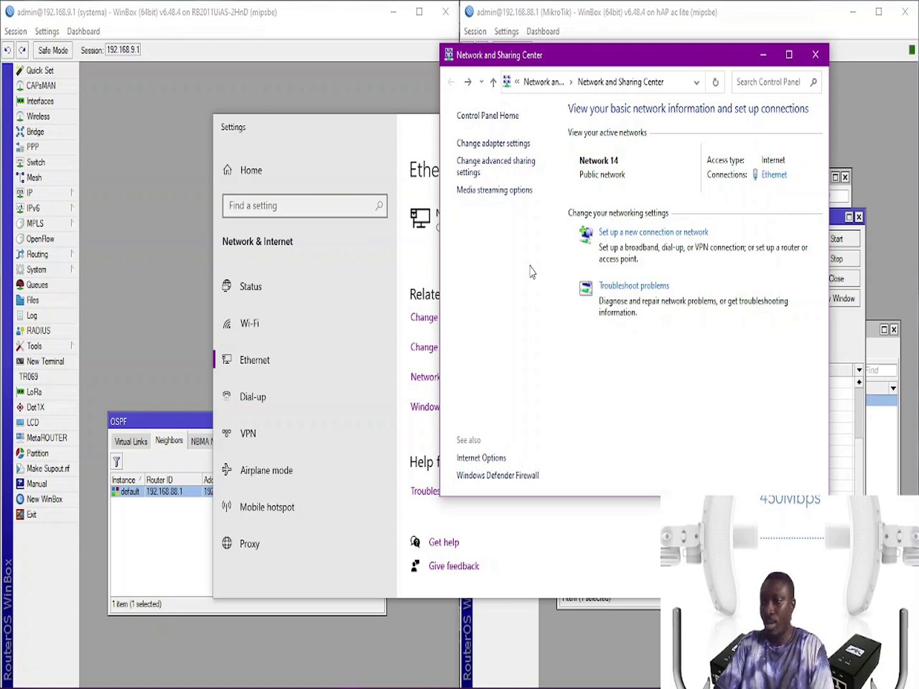
left_click(393, 328)
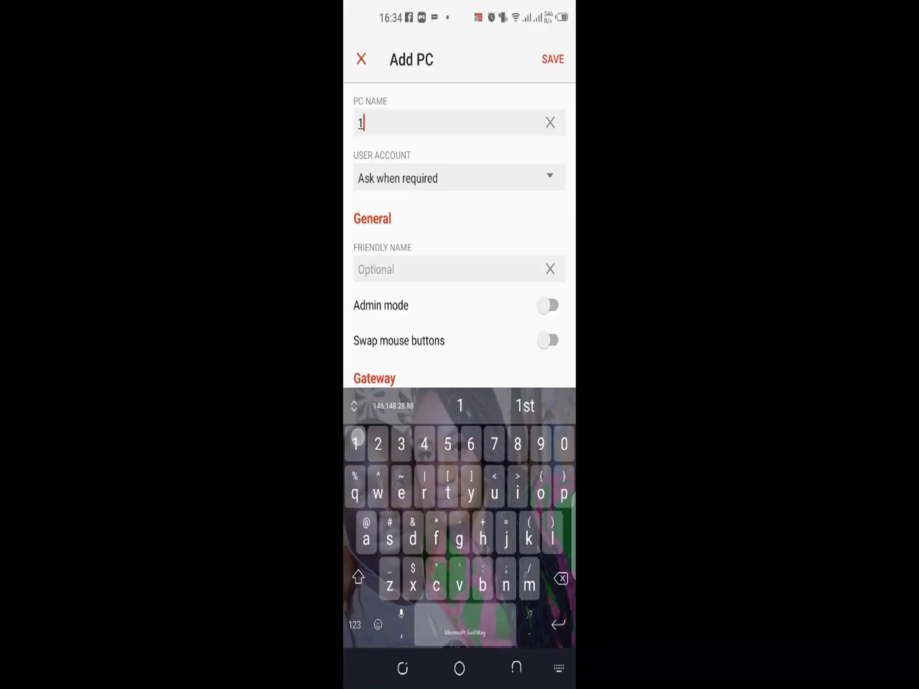
Step: Add a PC entry named 192.168.88.252 with no gateway and save it
type("192.168.0.1")
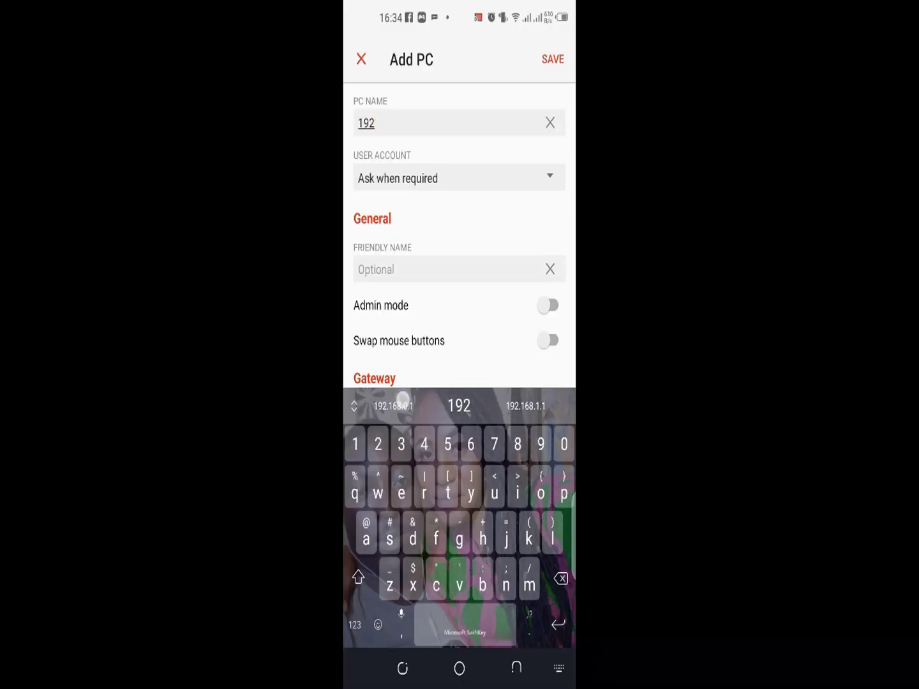
key("BackSpace")
key("BackSpace")
key("BackSpace")
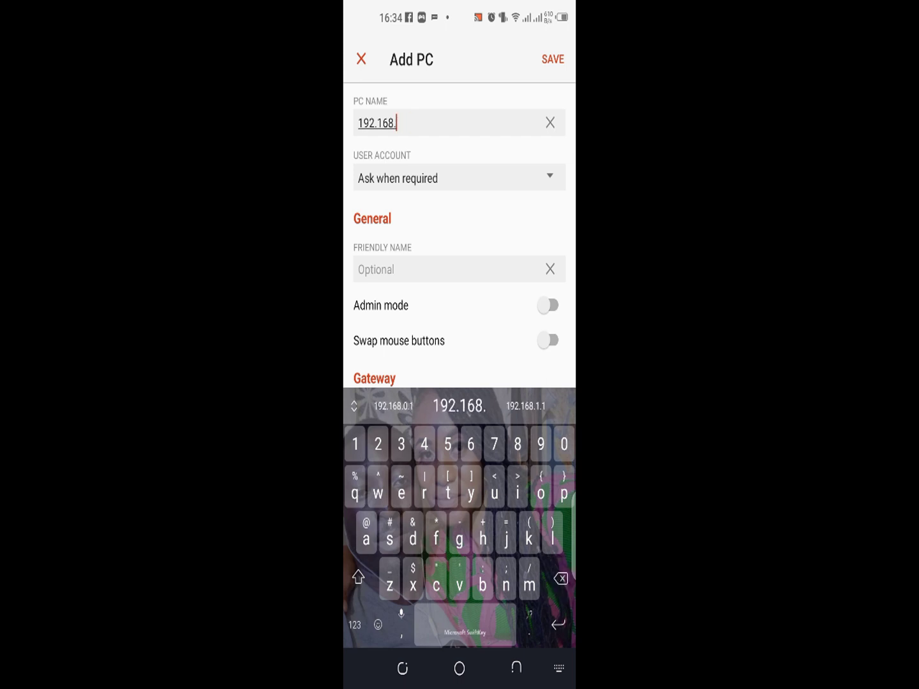
type("88.252")
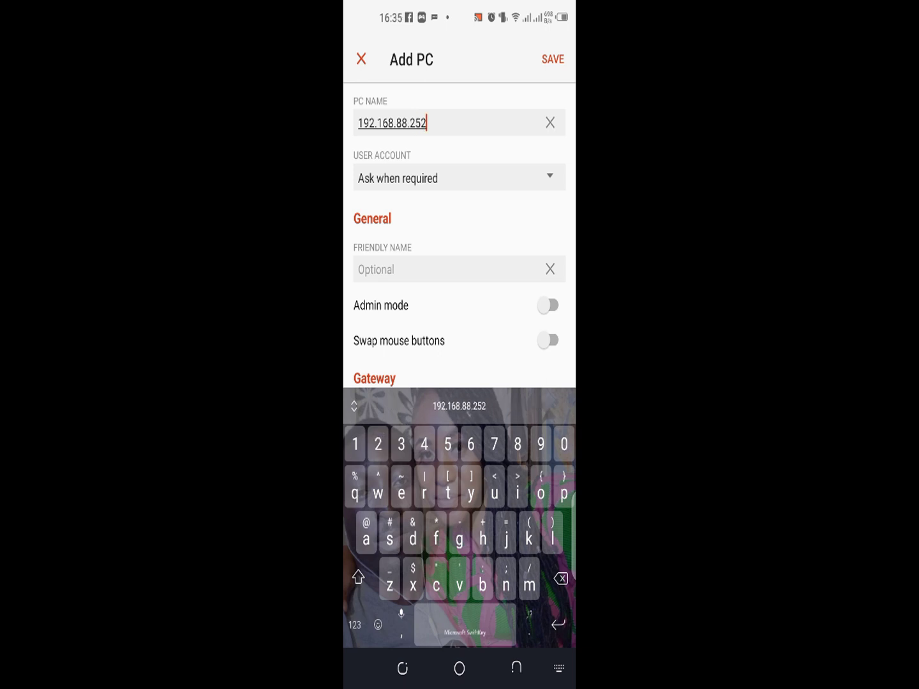
key("Escape")
left_click_drag(508, 357, 524, 201)
left_click(548, 302)
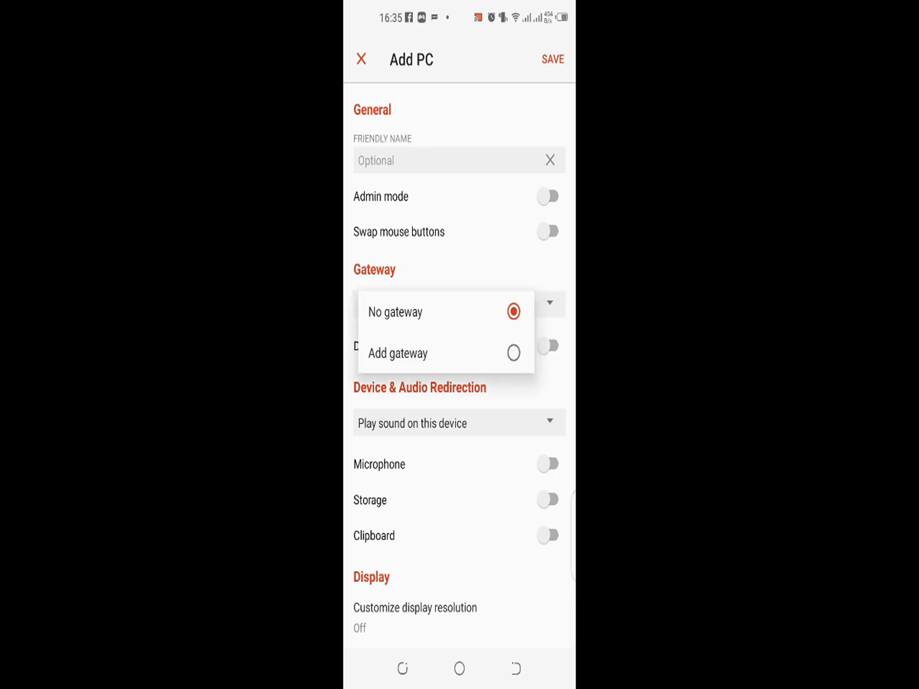
left_click(489, 229)
left_click_drag(502, 212, 478, 332)
left_click(553, 56)
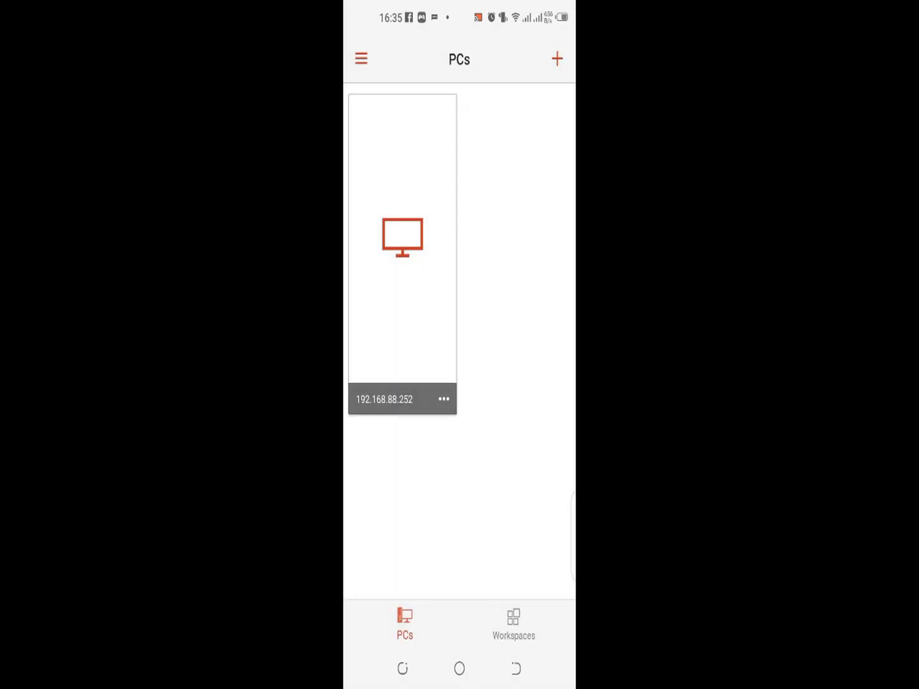
left_click(443, 399)
Step: Try connecting to 192.168.88.252, dismiss the 0x204 error, and choose Edit for that PC
left_click(498, 318)
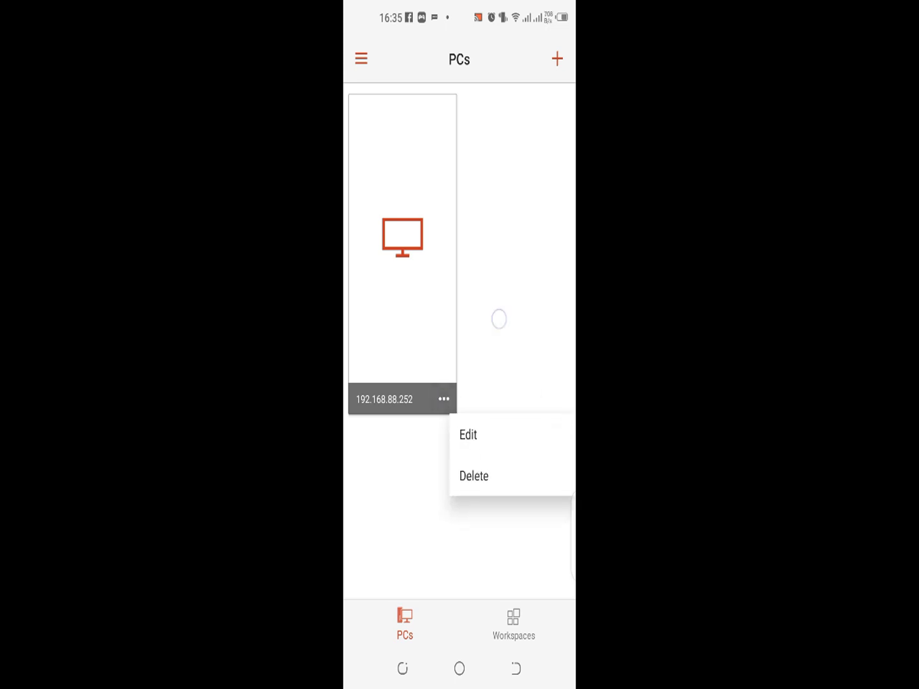
left_click(412, 210)
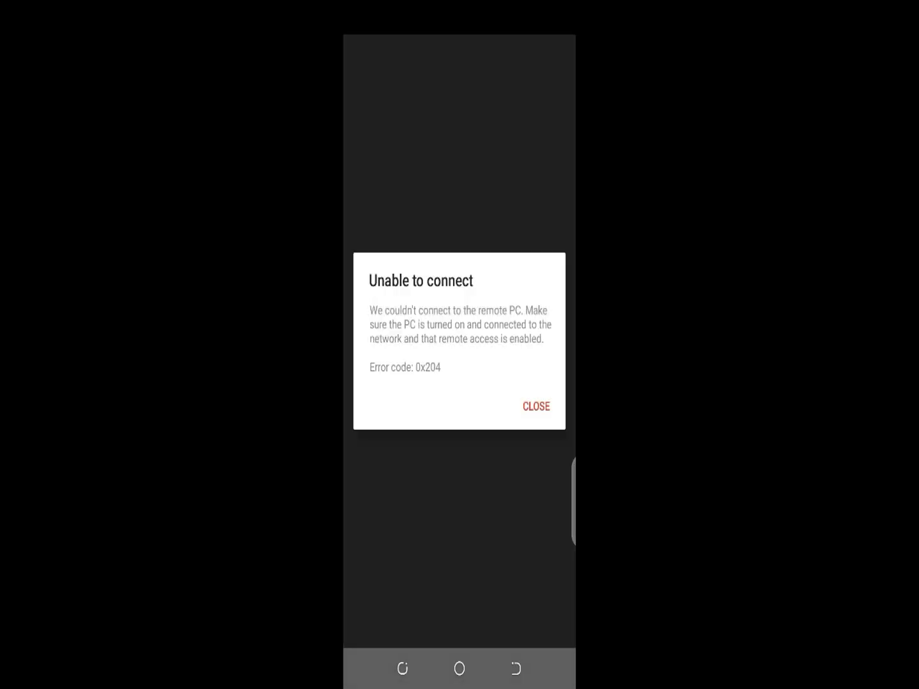
left_click(536, 406)
left_click(447, 399)
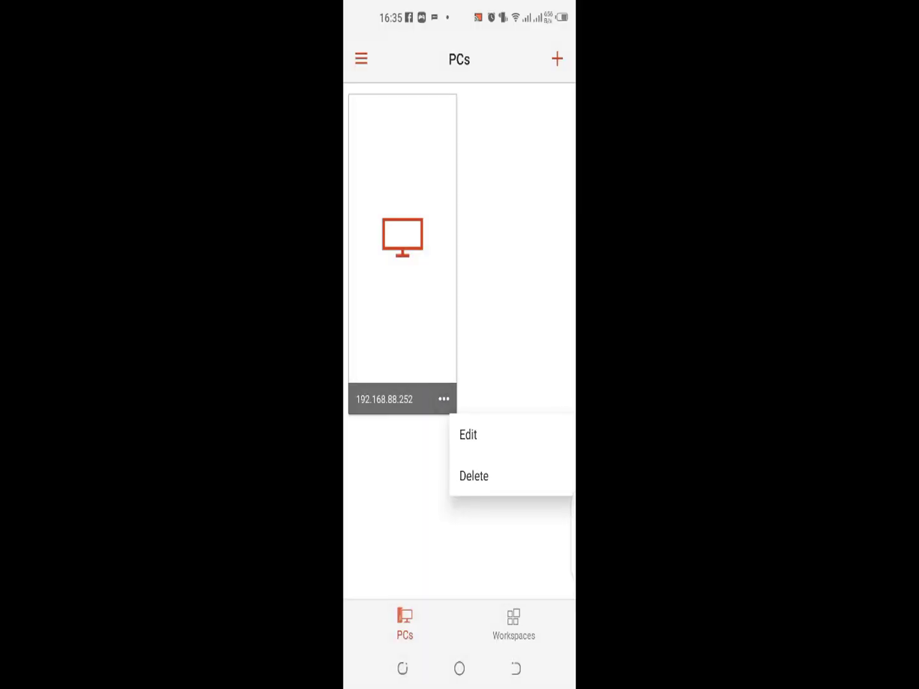
left_click(491, 433)
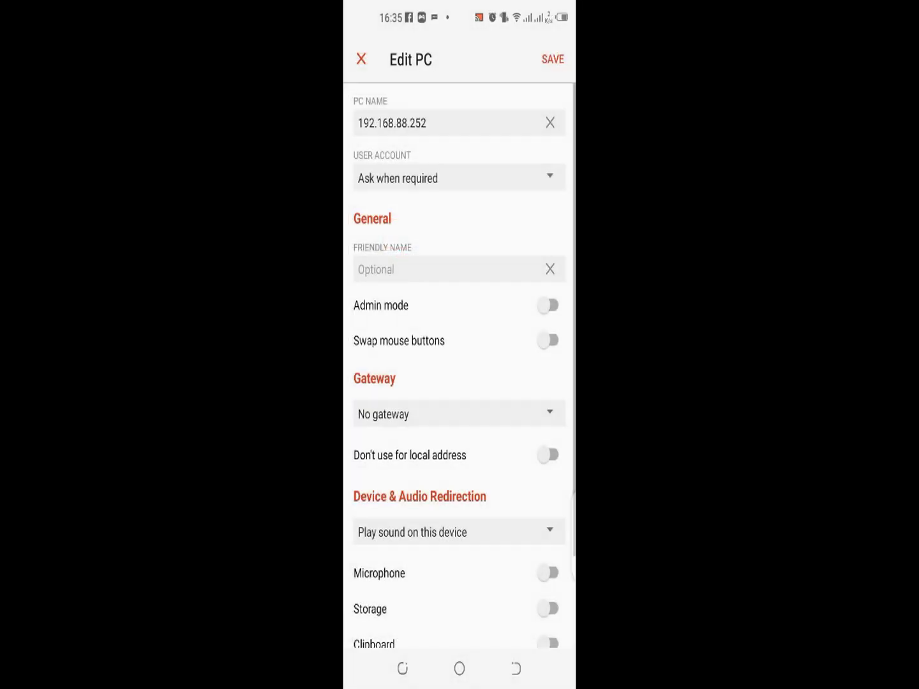
Step: Add gateway 192.168.88.1 using the desktop user account and save it
scroll(506, 326, "down", 3)
left_click(550, 304)
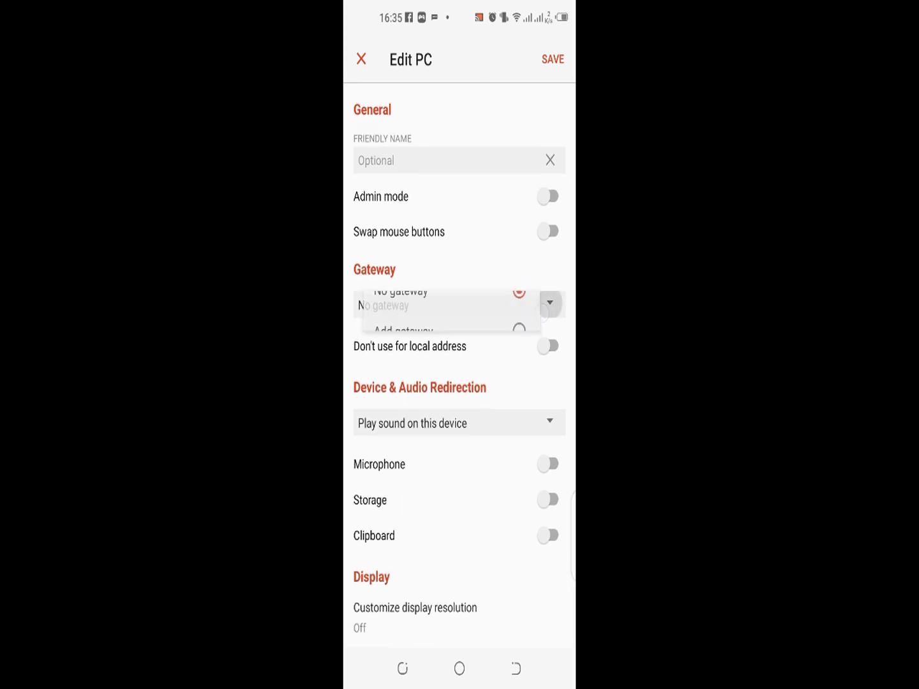
left_click(484, 353)
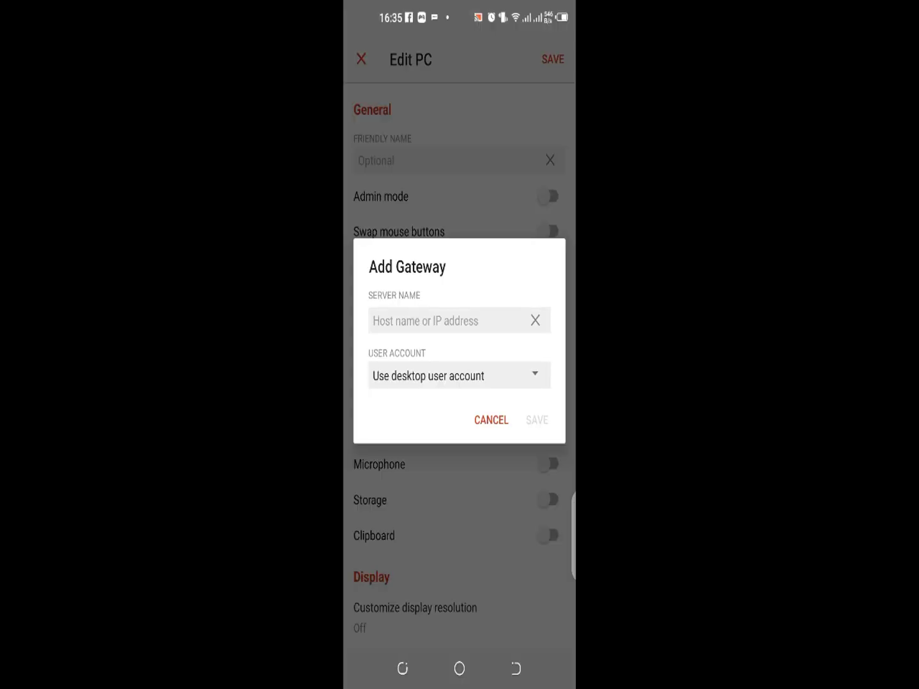
left_click(447, 320)
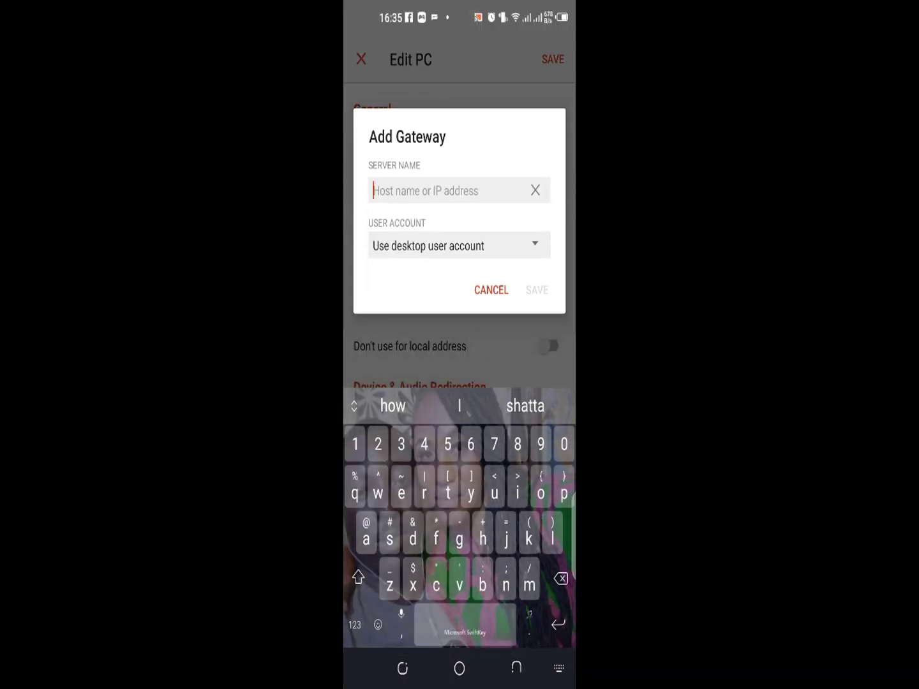
type("192")
left_click(394, 406)
key("BackSpace")
key("BackSpace")
key("BackSpace")
key("BackSpace")
type("88.1")
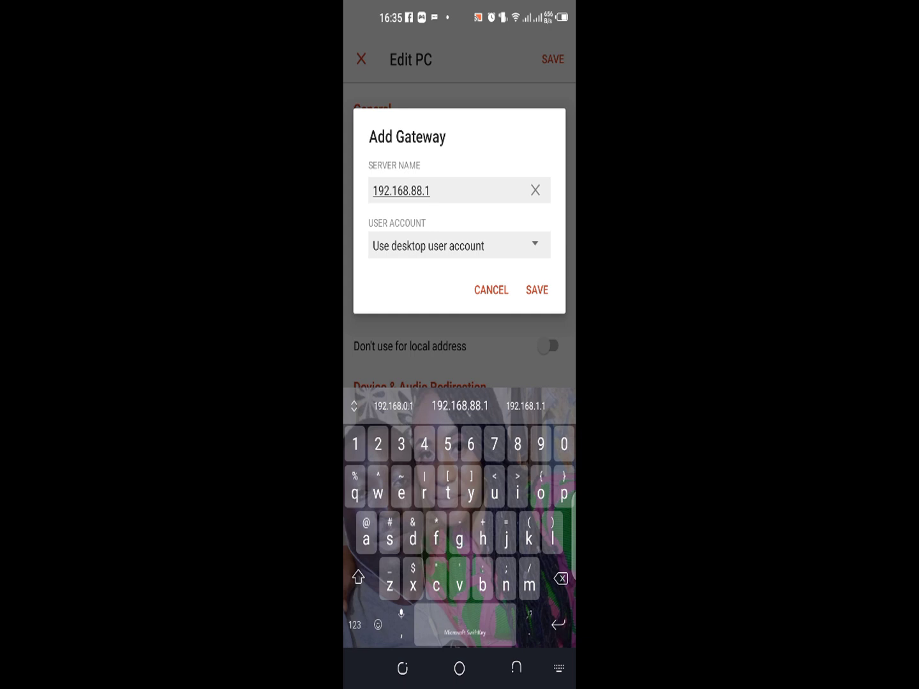
left_click(535, 244)
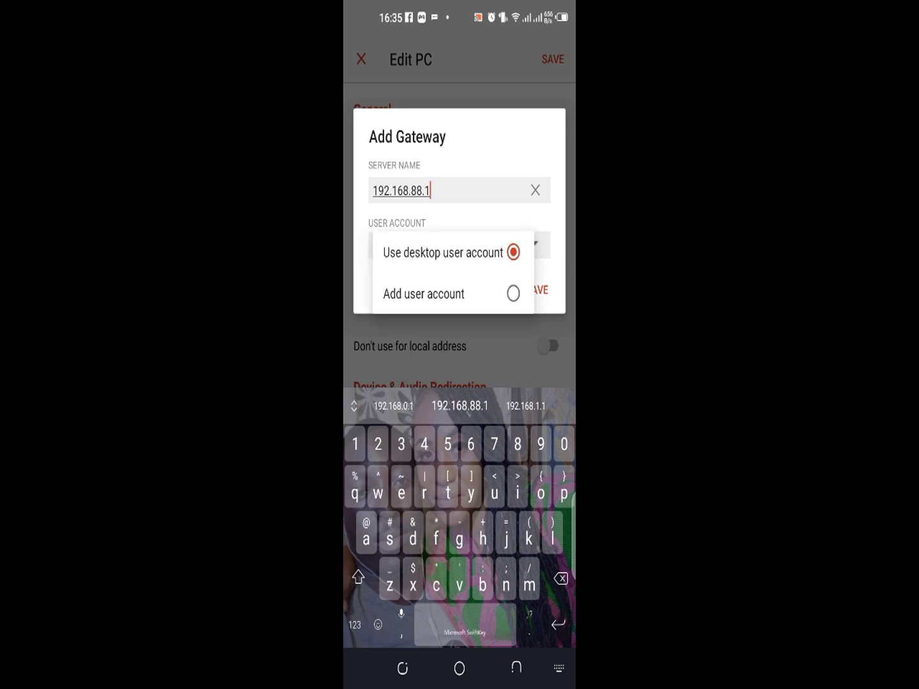
left_click(443, 252)
left_click(540, 290)
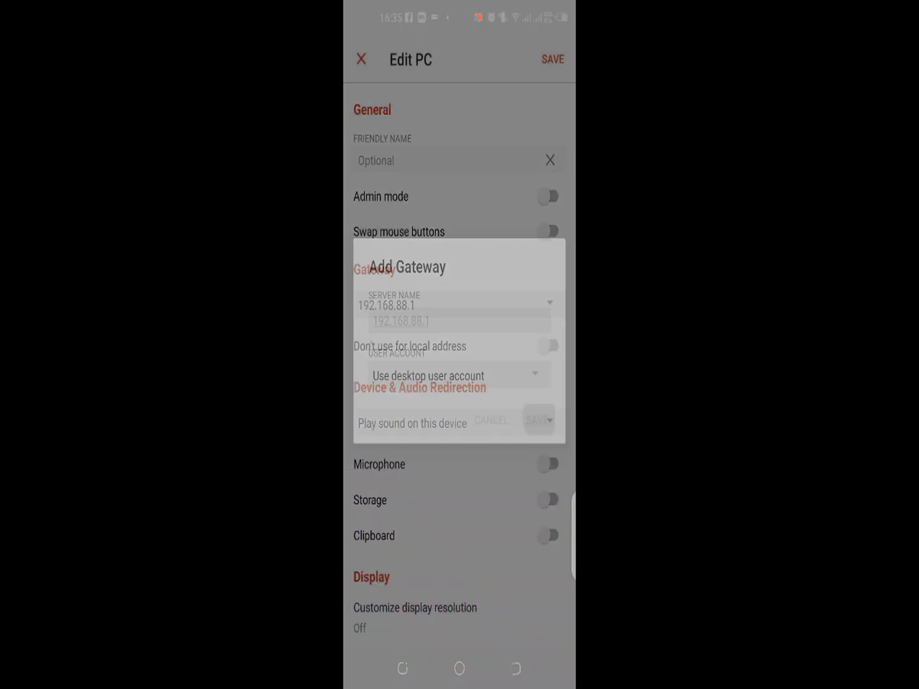
Step: Turn on storage, microphone and clipboard redirection, granting the storage and audio permissions
left_click_drag(501, 453, 508, 421)
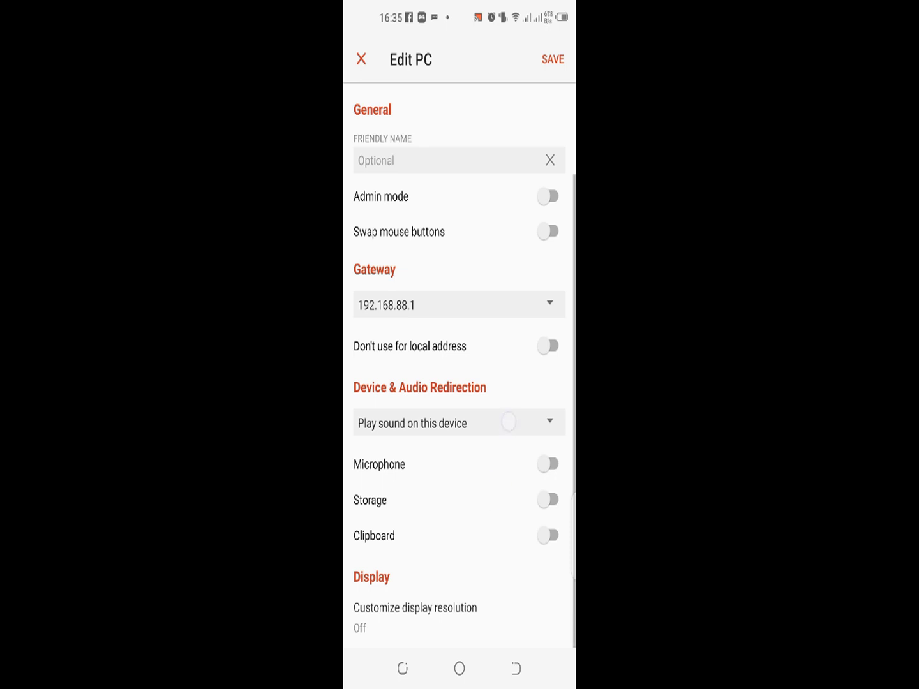
left_click_drag(497, 512, 514, 434)
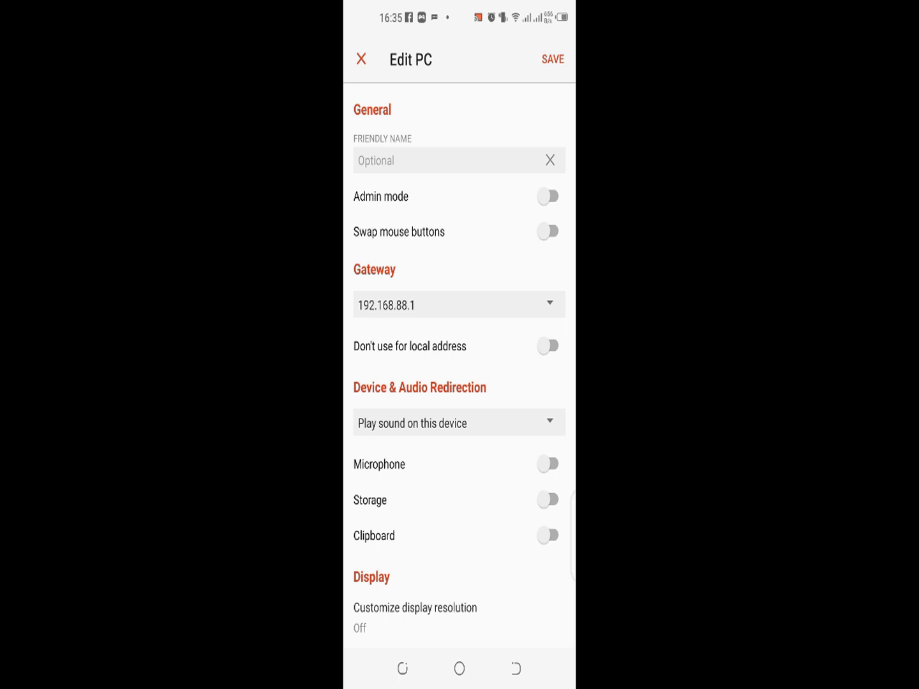
left_click(548, 499)
left_click(488, 382)
left_click(547, 464)
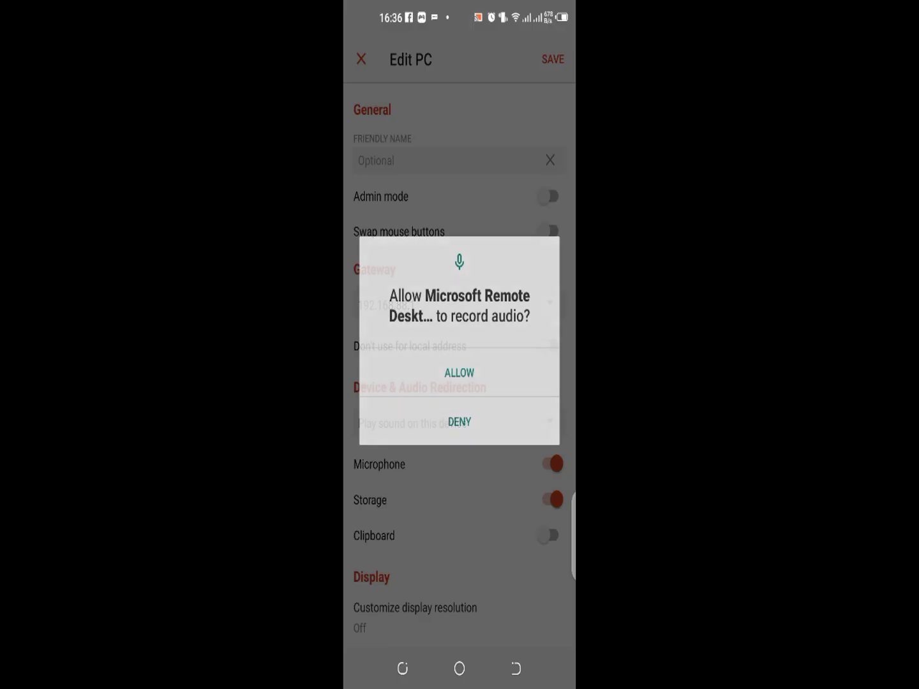
left_click(460, 371)
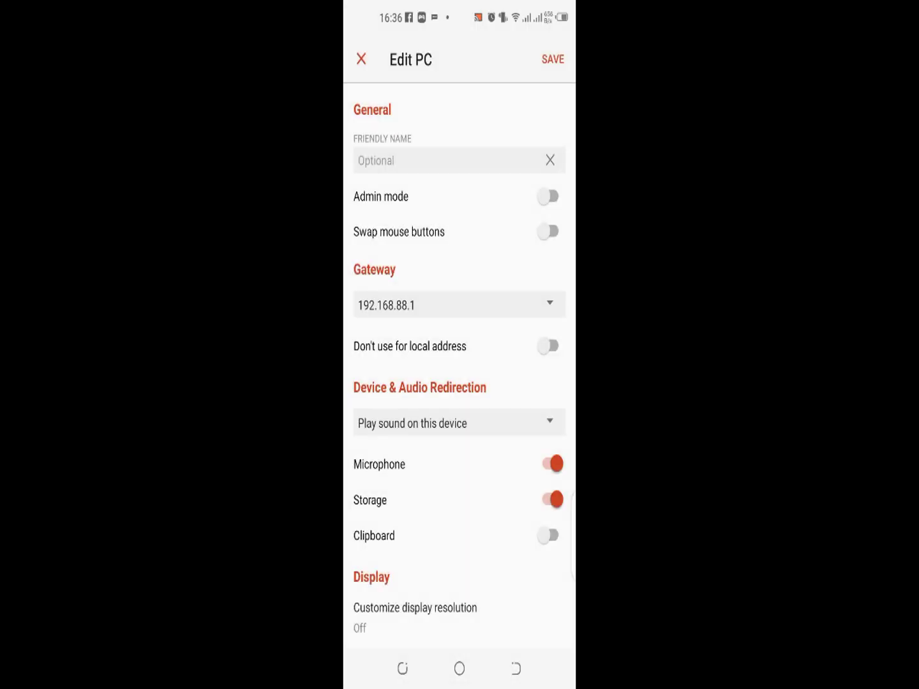
left_click(548, 536)
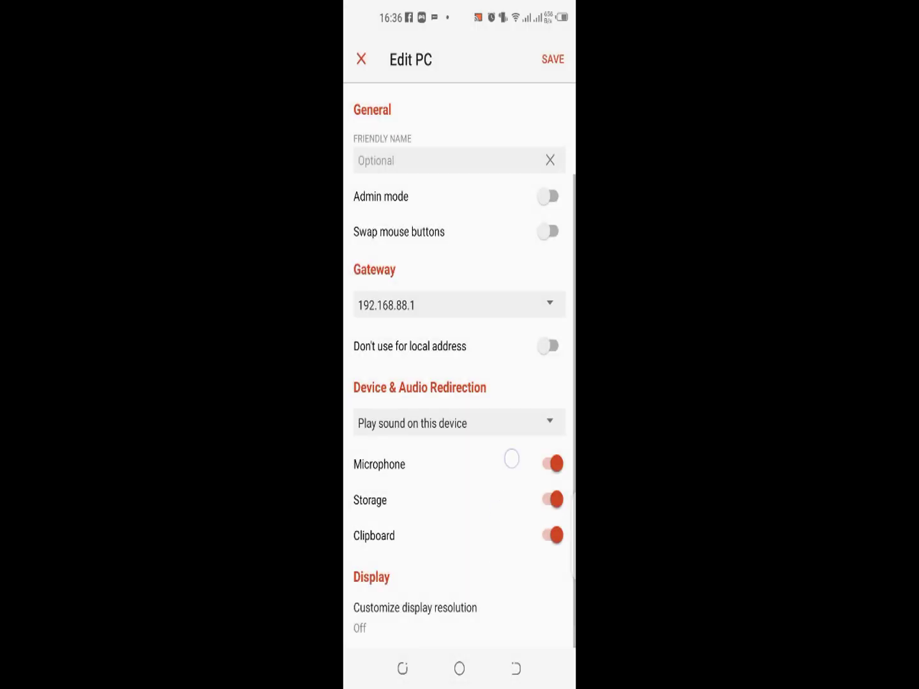
Step: Keep the account as ask-when-required, save the PC settings, and connect to 192.168.88.252
scroll(510, 455, "up", 3)
left_click(507, 170)
left_click(441, 185)
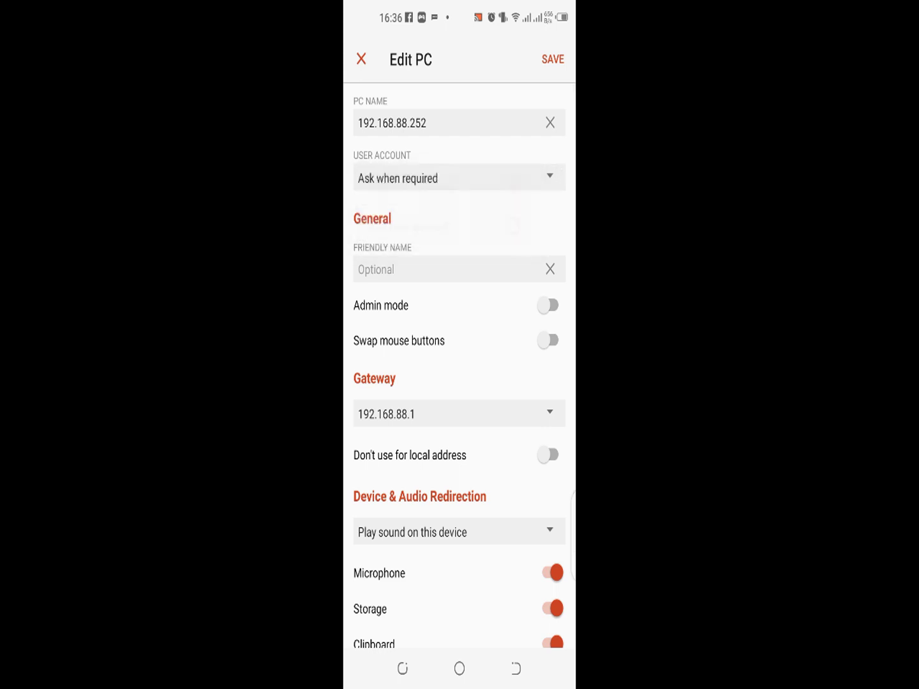
left_click(552, 59)
left_click(413, 232)
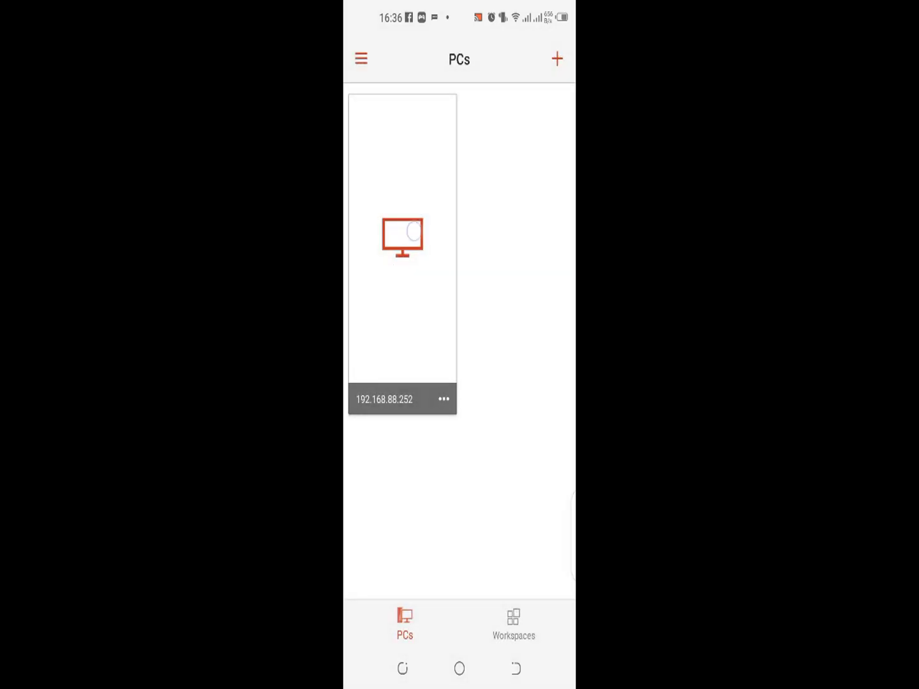
Step: Confirm the remote PC and sign in to the gateway with its username and password
left_click(517, 503)
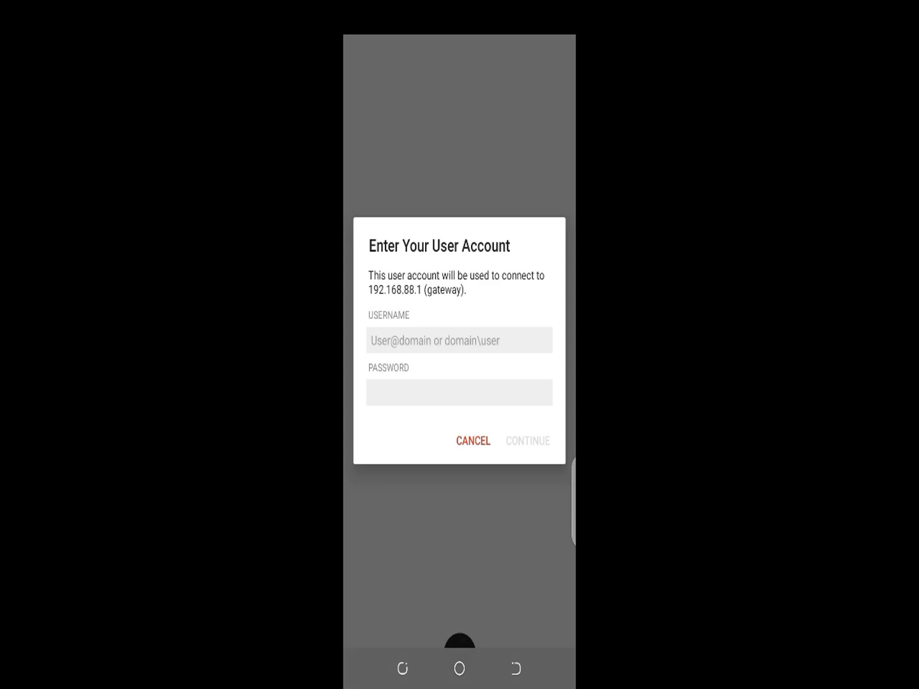
left_click(447, 341)
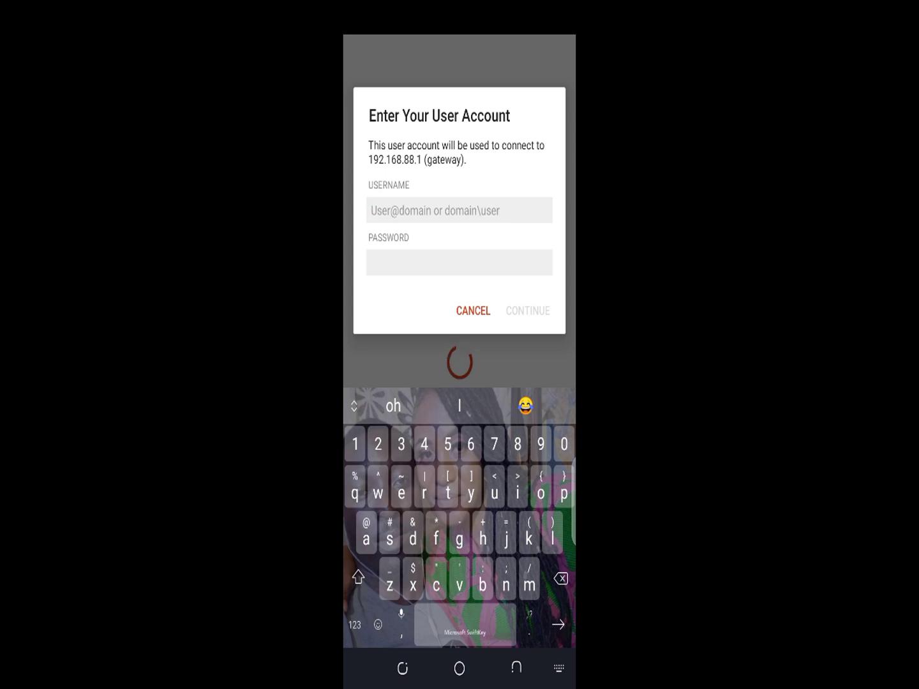
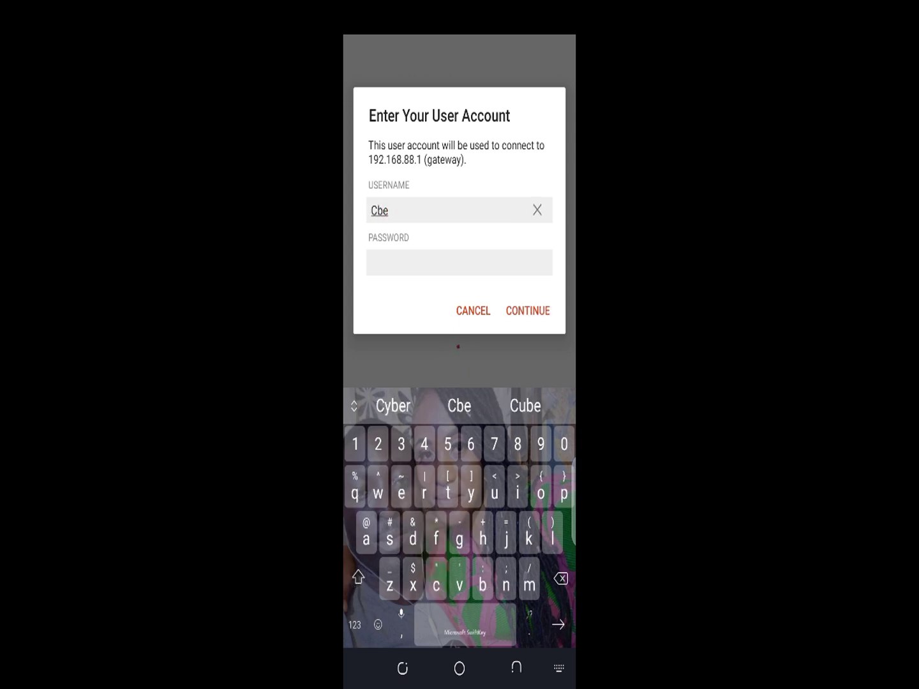
left_click(459, 262)
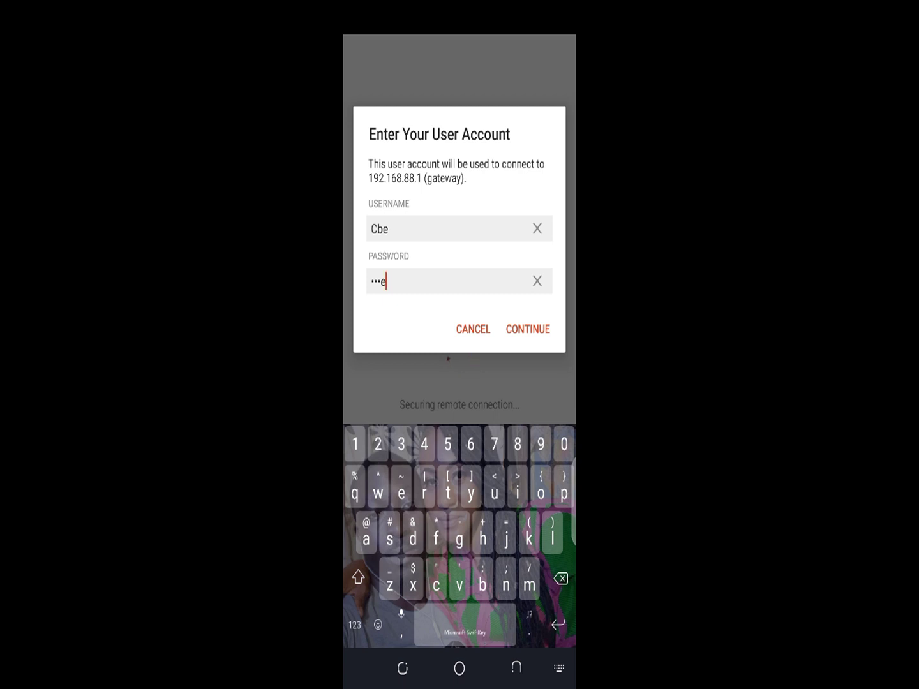
left_click_drag(367, 539, 373, 532)
left_click(527, 329)
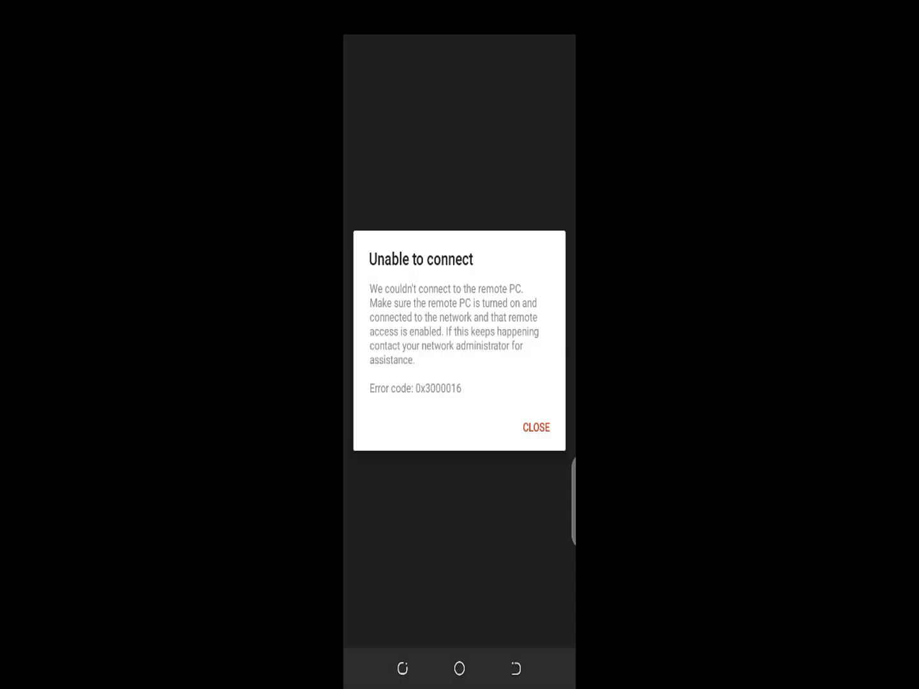
Step: Dismiss the error and reconnect to 192.168.88.252, confirming the trust prompt
left_click(536, 428)
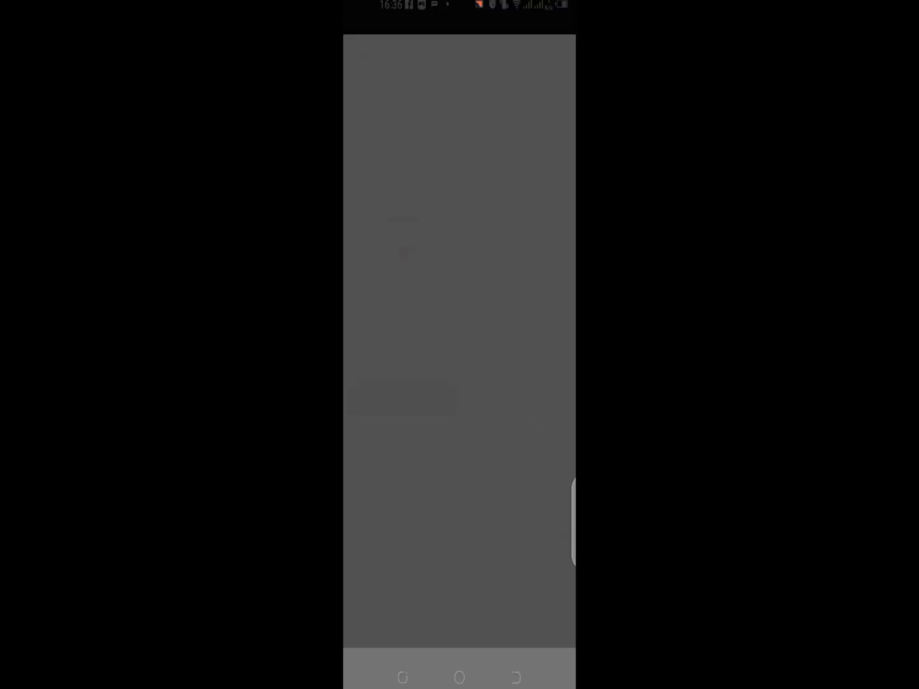
left_click(402, 238)
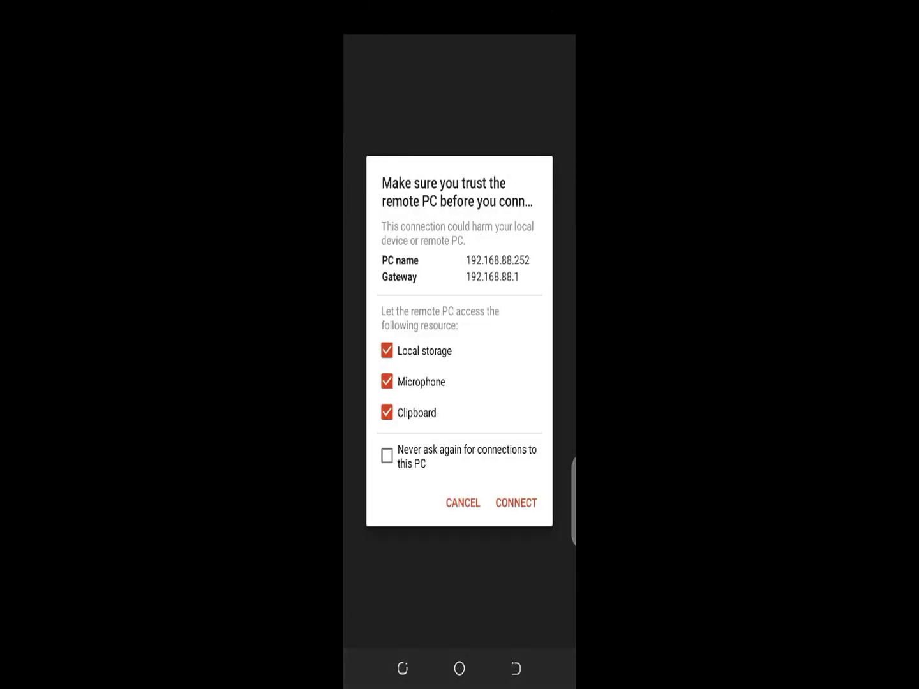
left_click(515, 503)
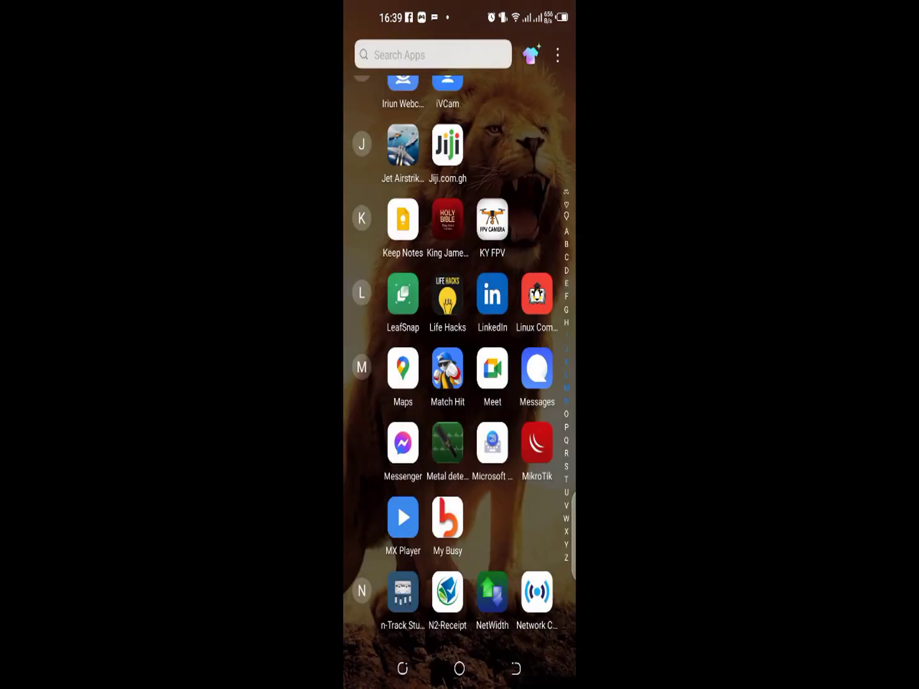
Step: Scroll the app drawer down to the M apps and launch MikroTik
scroll(457, 358, "down", 3)
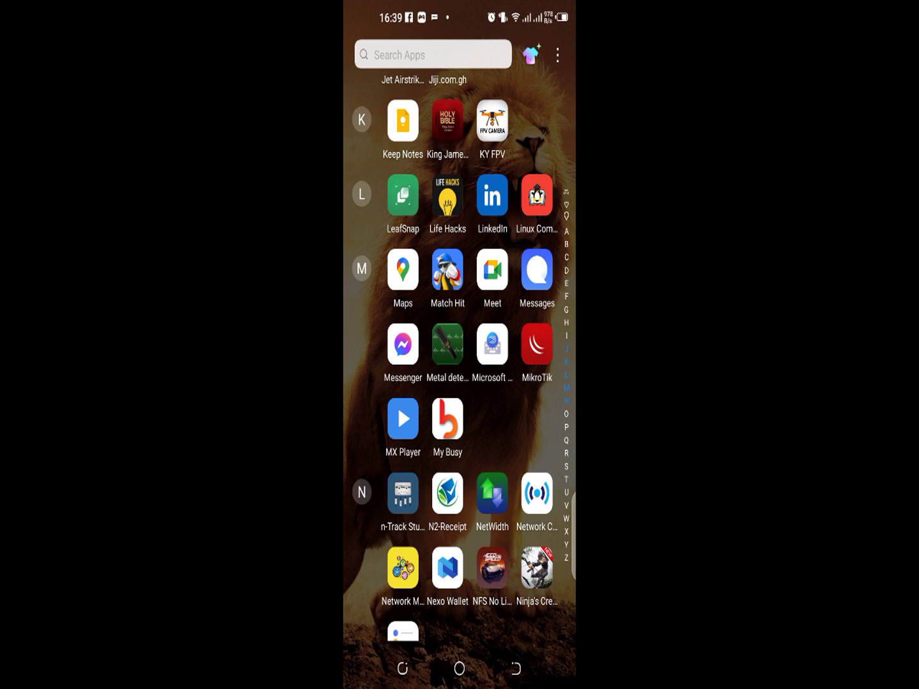
scroll(456, 358, "down", 3)
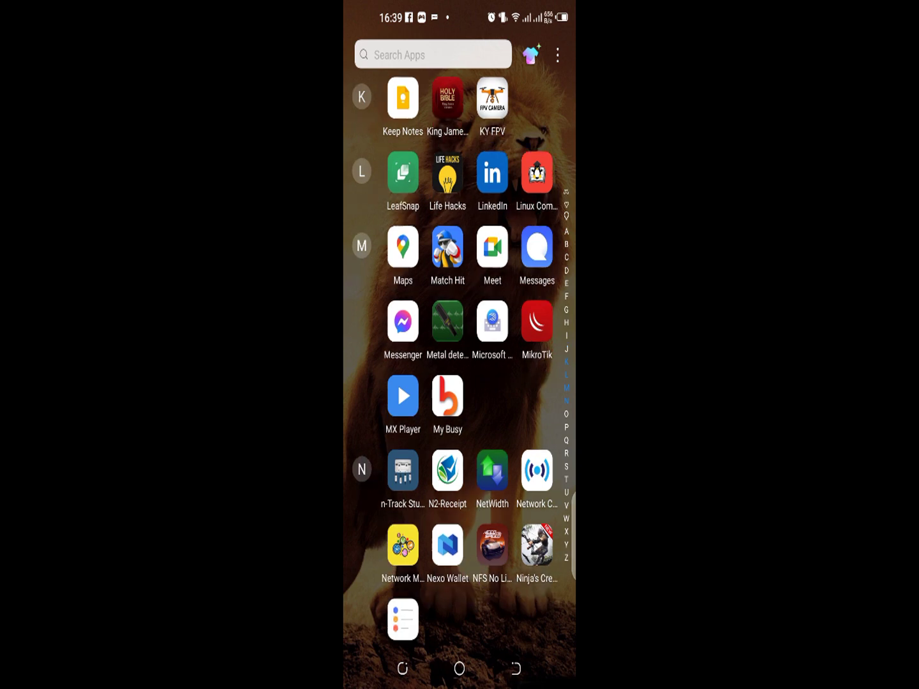
left_click(536, 260)
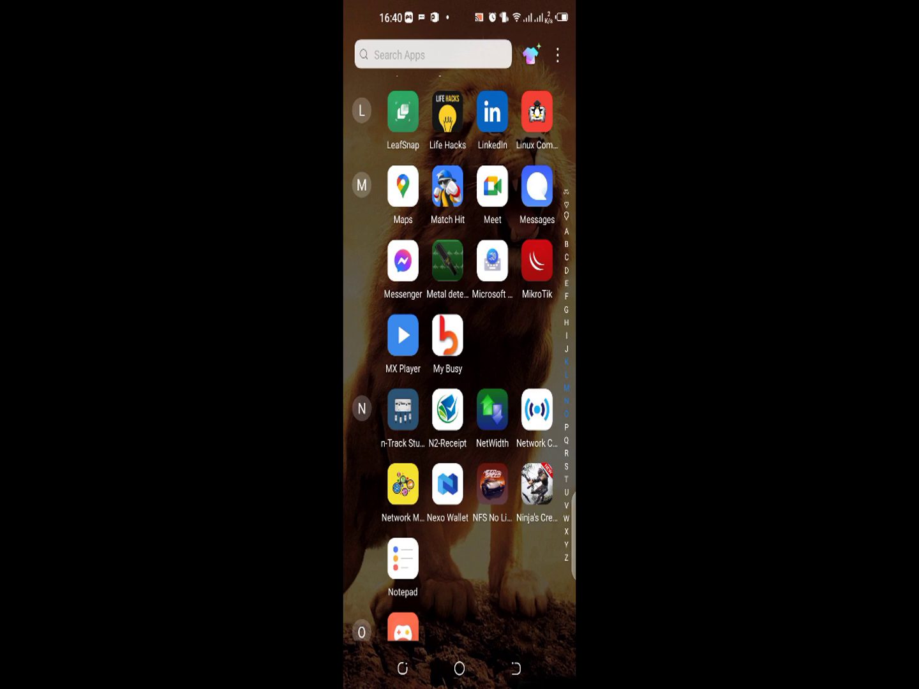
scroll(398, 441, "up", 3)
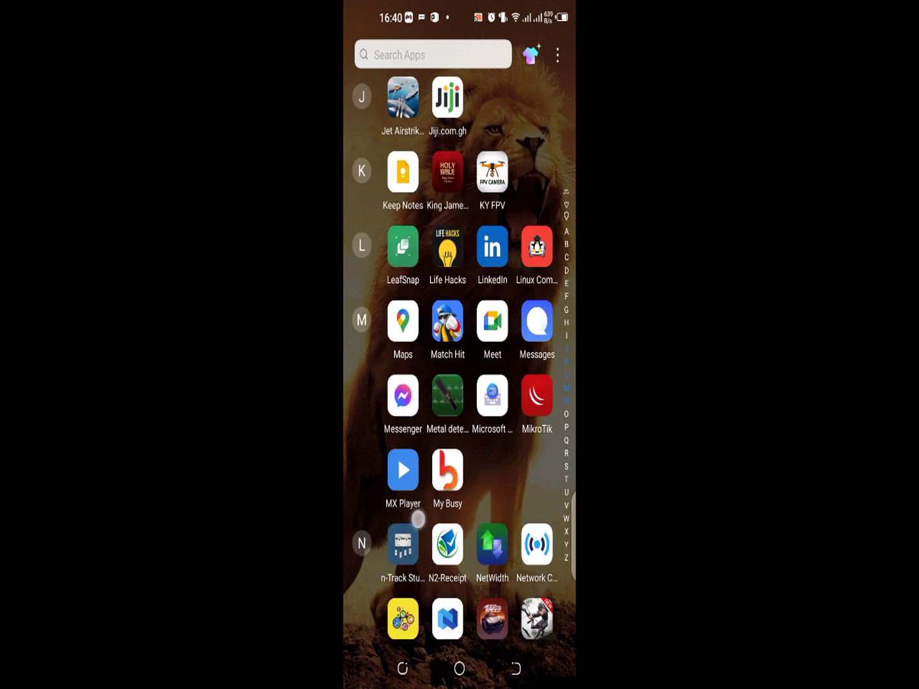
scroll(418, 519, "down", 4)
left_click(401, 237)
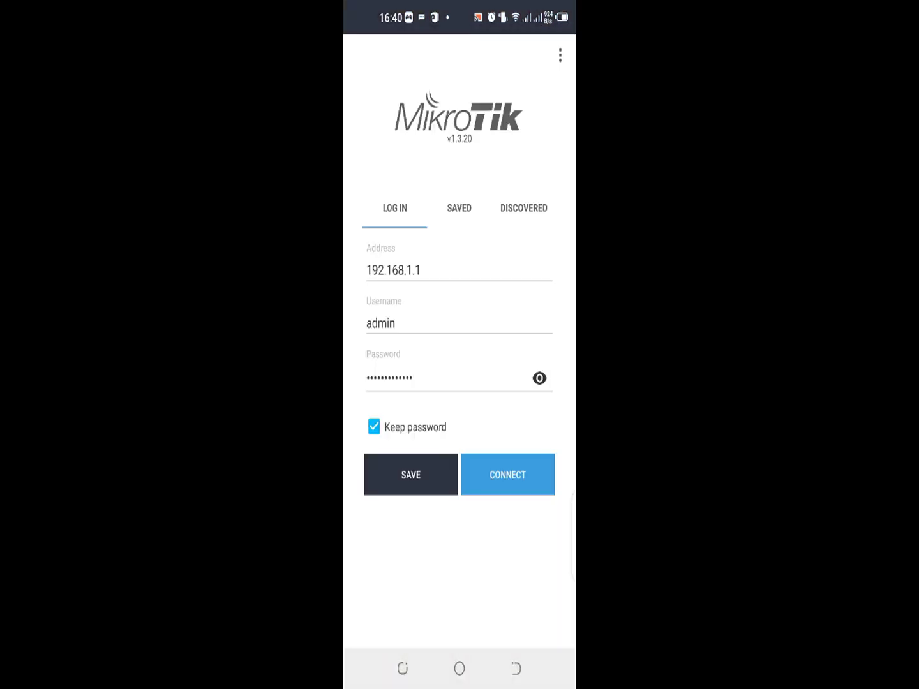
Step: Refresh the list of discovered routers, then return to the log-in form
left_click(524, 207)
left_click_drag(472, 216, 472, 338)
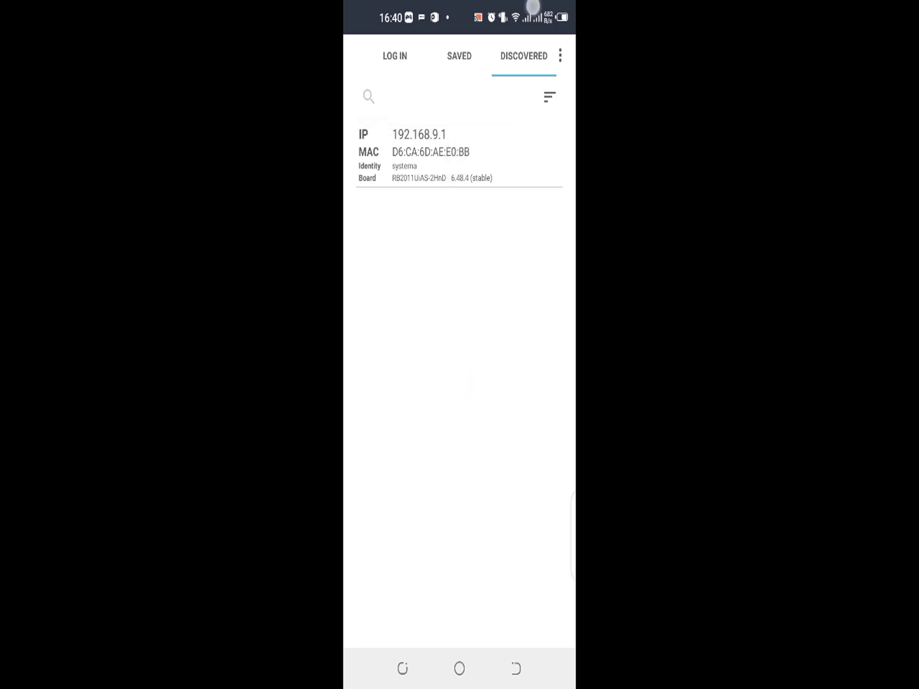
left_click_drag(459, 13, 459, 382)
left_click_drag(459, 288, 459, 192)
left_click_drag(383, 319, 543, 319)
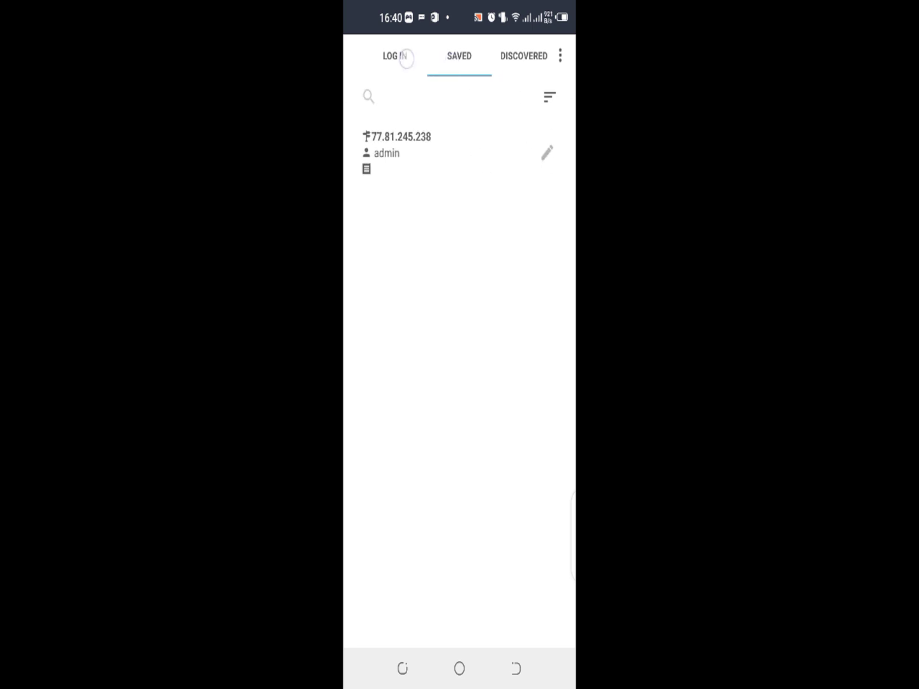
left_click_drag(382, 319, 542, 319)
Step: Change the address to 192.168.88.1, adjust the password, and connect
left_click(421, 249)
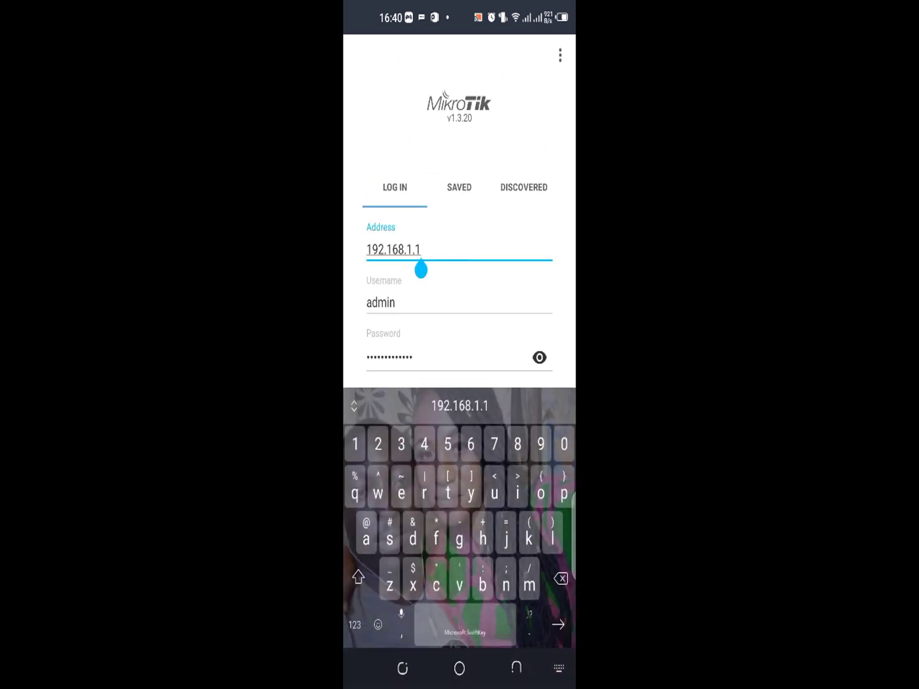
key("BackSpace")
key("BackSpace")
key("BackSpace")
type("88")
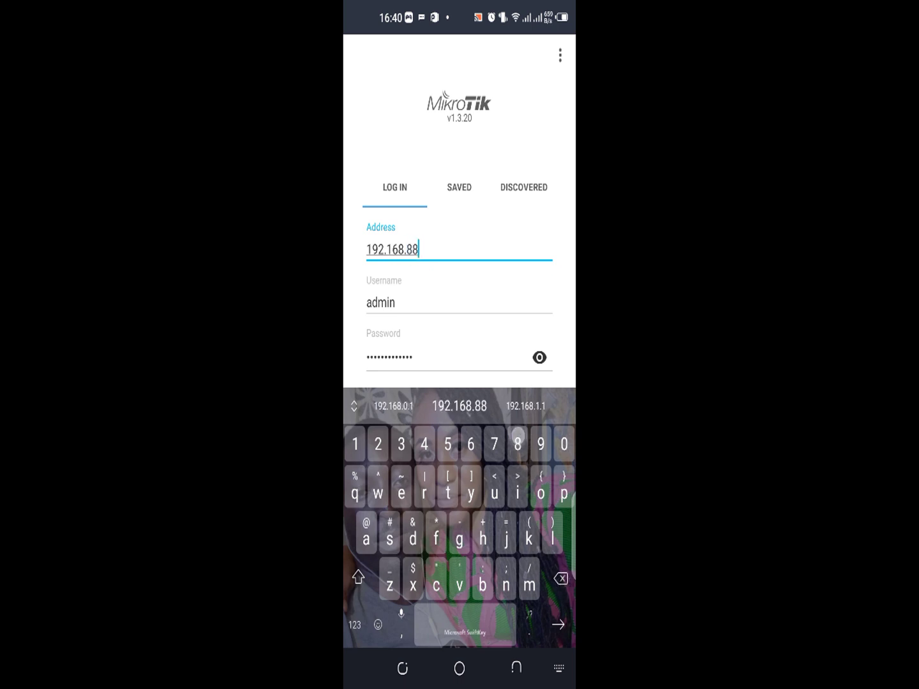
type(".1")
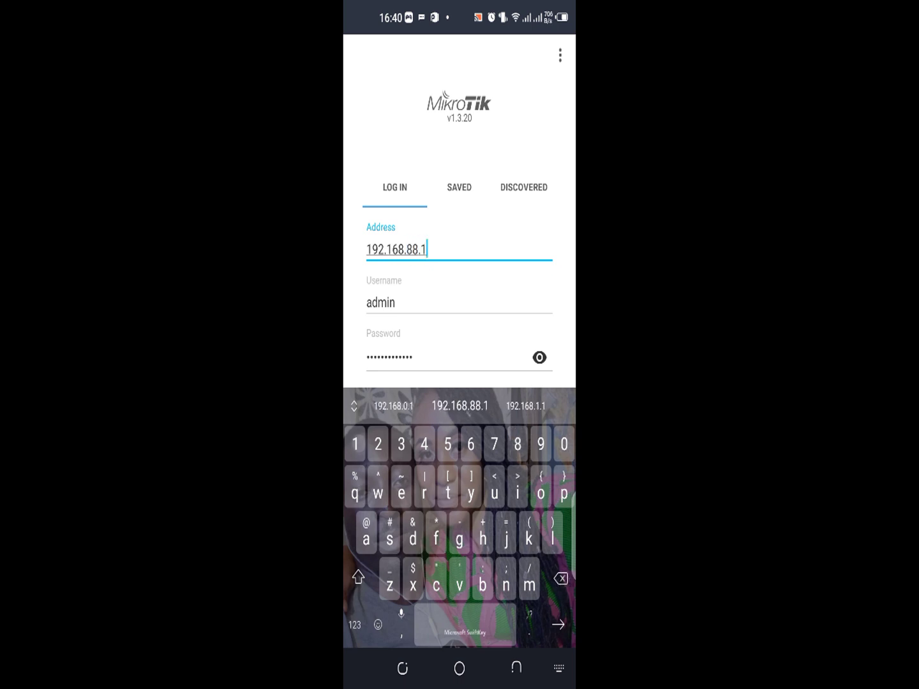
left_click_drag(507, 328, 507, 281)
left_click(446, 307)
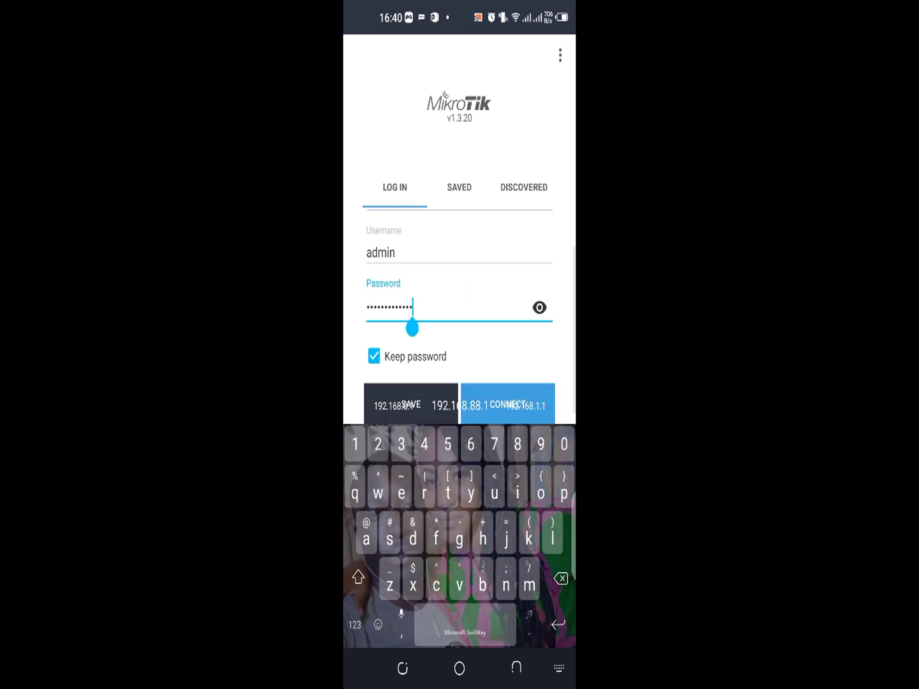
key("BackSpace")
key("BackSpace")
key("BackSpace")
key("BackSpace")
key("BackSpace")
key("BackSpace")
key("BackSpace")
key("BackSpace")
key("BackSpace")
key("BackSpace")
key("BackSpace")
key("BackSpace")
key("BackSpace")
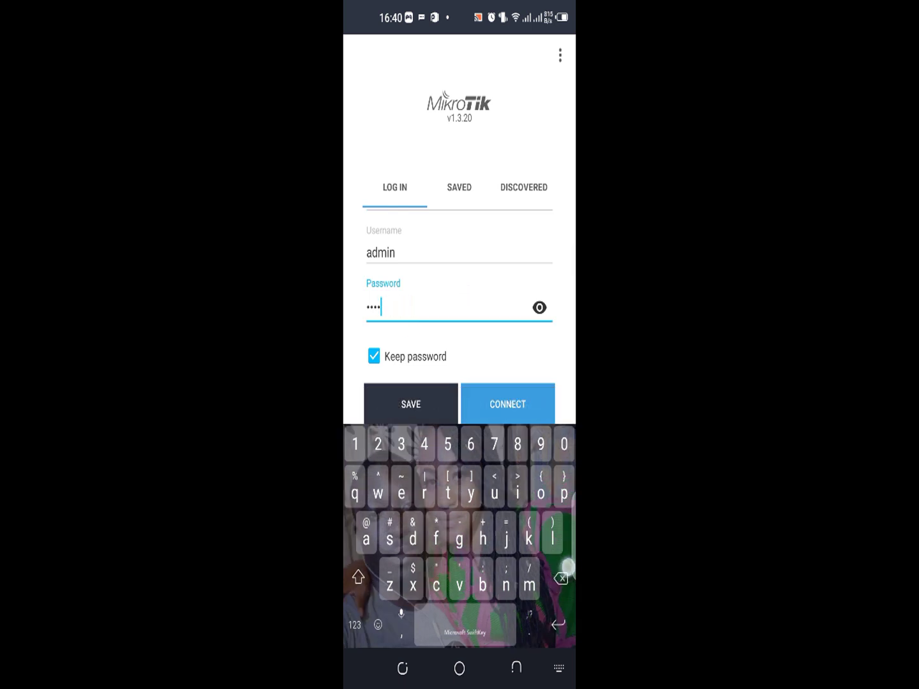
left_click(508, 404)
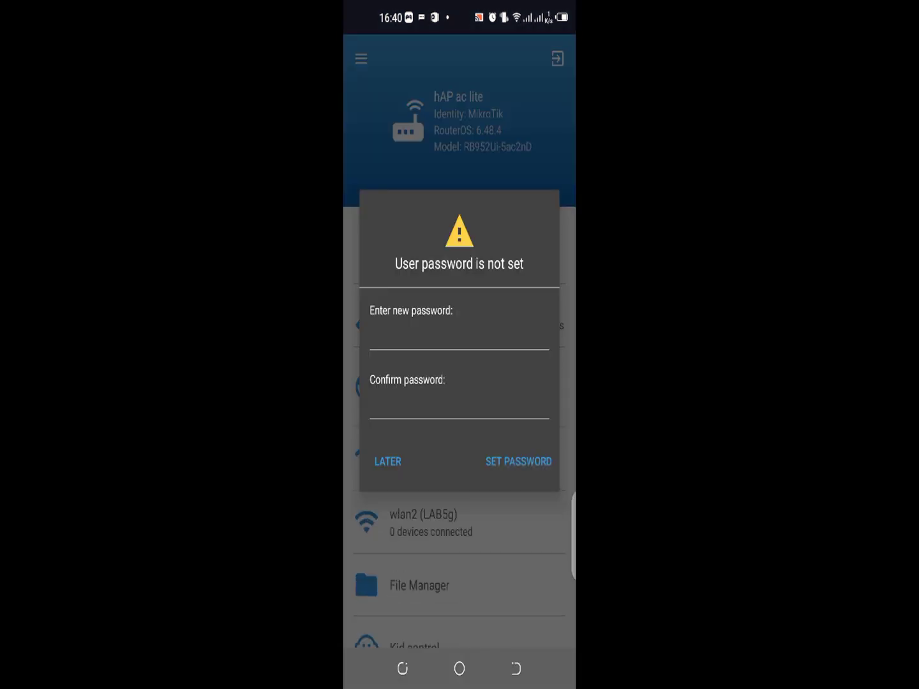
Step: Skip setting a new password and confirm the Internet detection prompt to reach the dashboard
key("Escape")
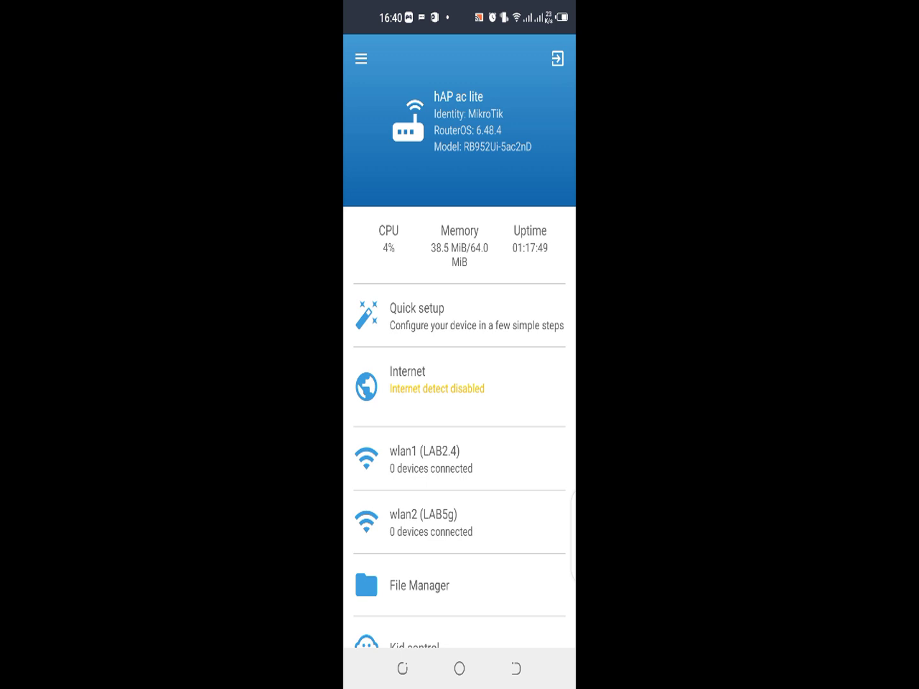
left_click_drag(505, 470, 503, 370)
left_click(447, 285)
left_click(541, 385)
left_click_drag(507, 504, 507, 400)
scroll(459, 364, "up", 4)
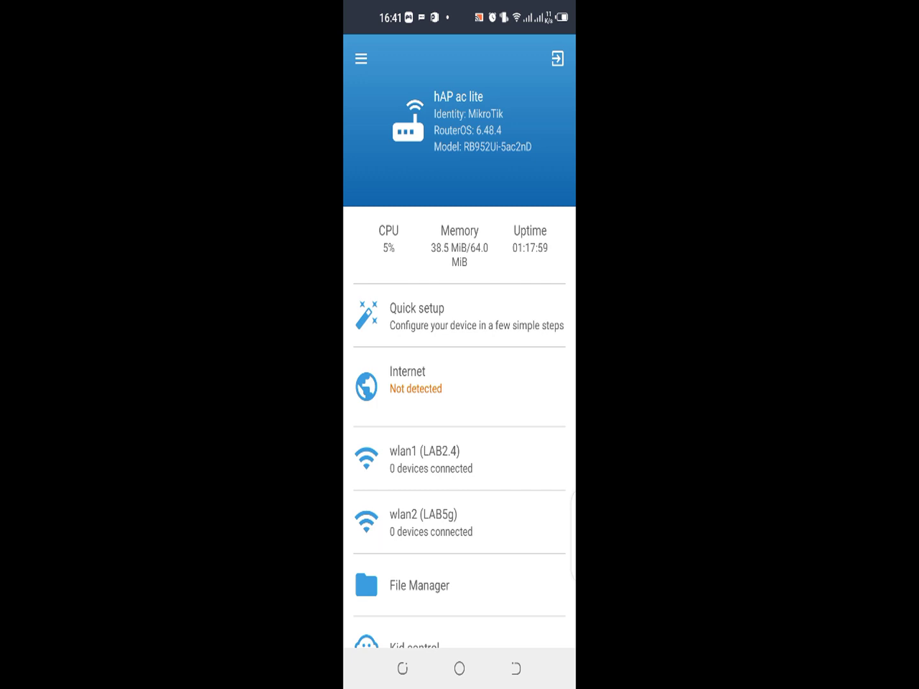
Step: Browse the router's configuration menu, briefly checking the Interfaces section
left_click(361, 59)
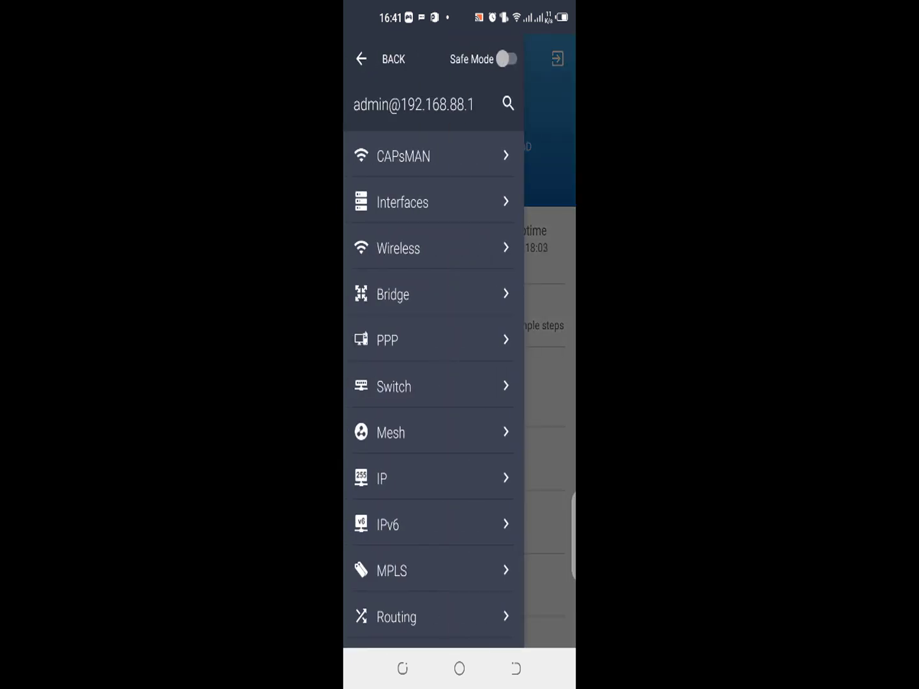
left_click(402, 202)
left_click(361, 59)
left_click(361, 59)
left_click(361, 60)
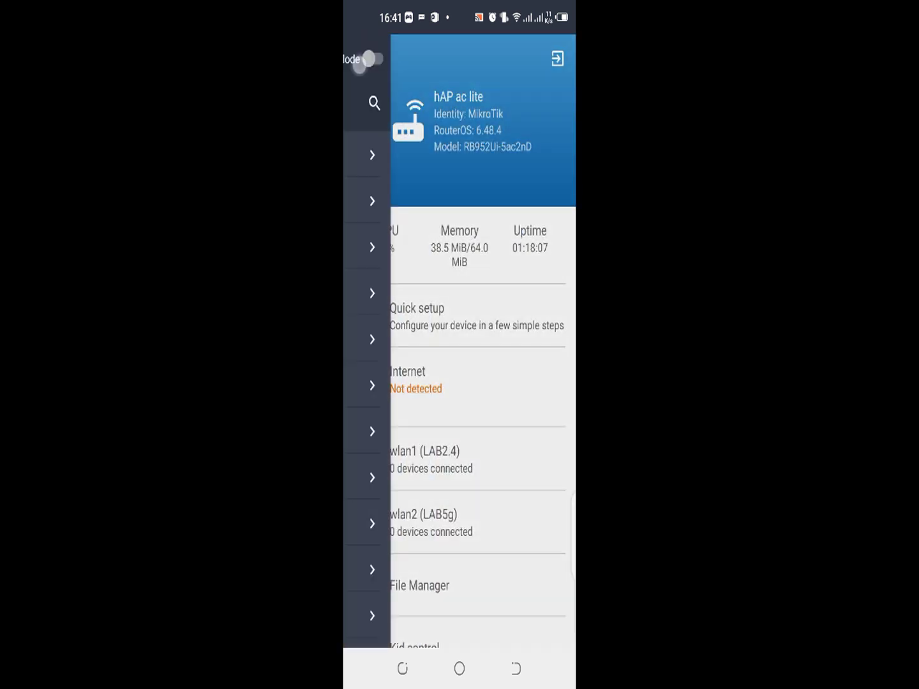
left_click_drag(460, 379, 479, 222)
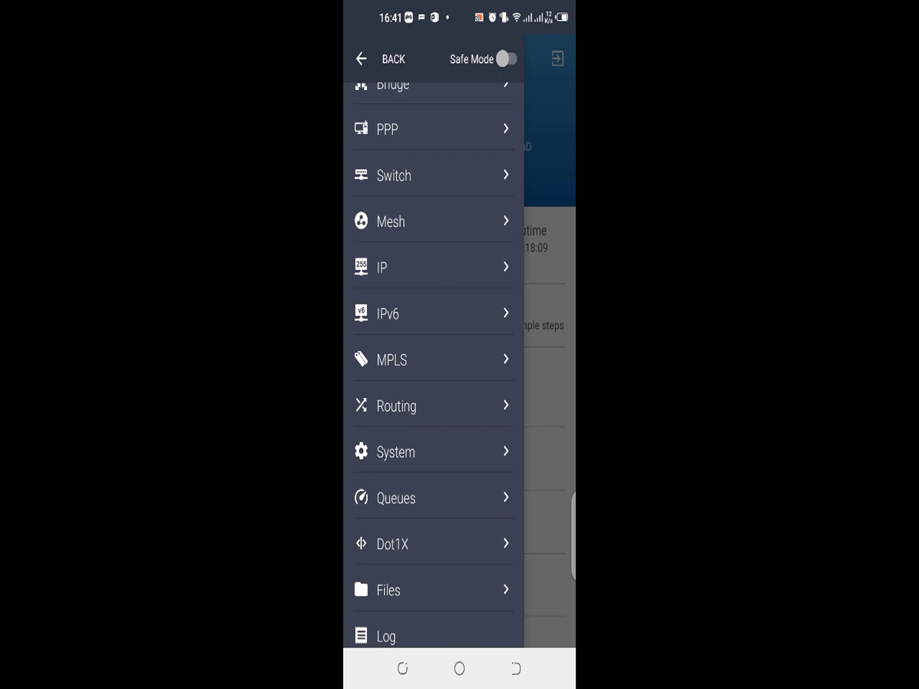
Step: View IP > Addresses listing 192.168.88.1/24 and 192.168.9.254/24, then expand the phone's quick settings
left_click(389, 266)
left_click(391, 235)
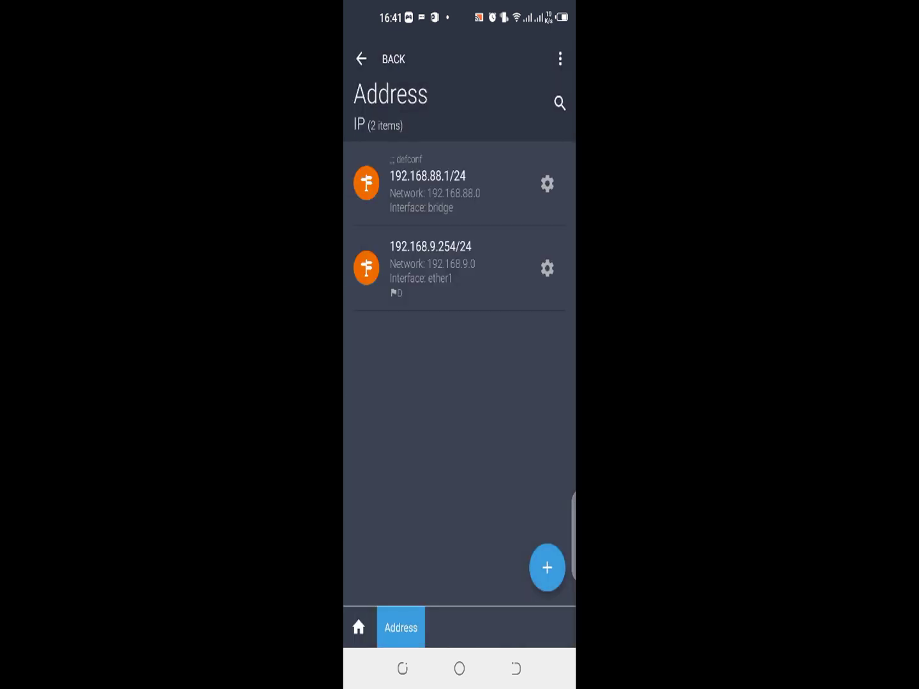
left_click_drag(460, 342, 464, 324)
left_click_drag(498, 197, 506, 159)
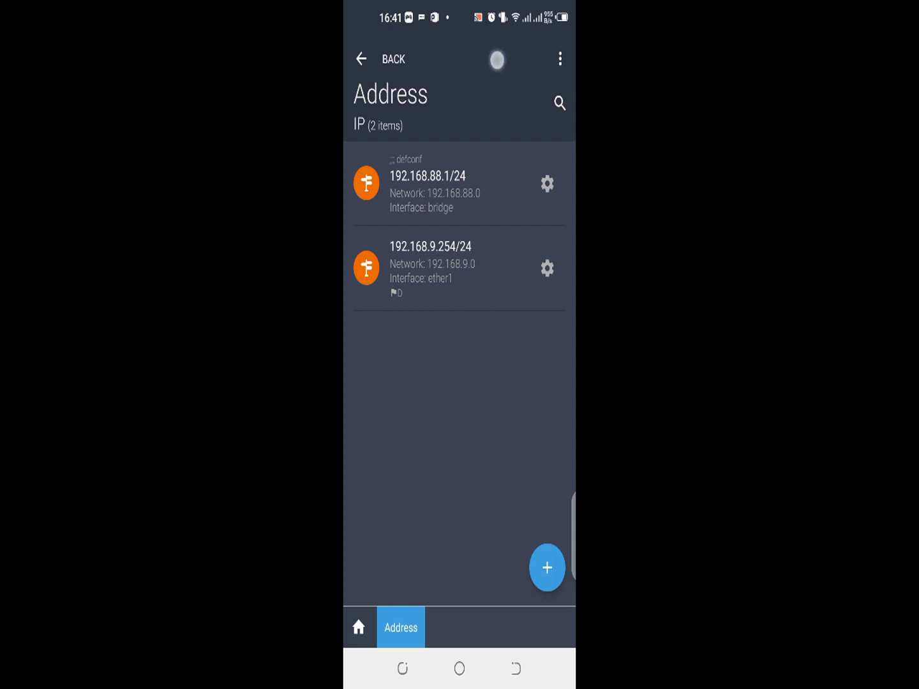
left_click_drag(497, 45, 472, 268)
left_click_drag(417, 127, 414, 295)
Step: Open the Viper Wi-Fi network's details and confirm the phone's IP is 192.168.9.252
left_click(381, 130)
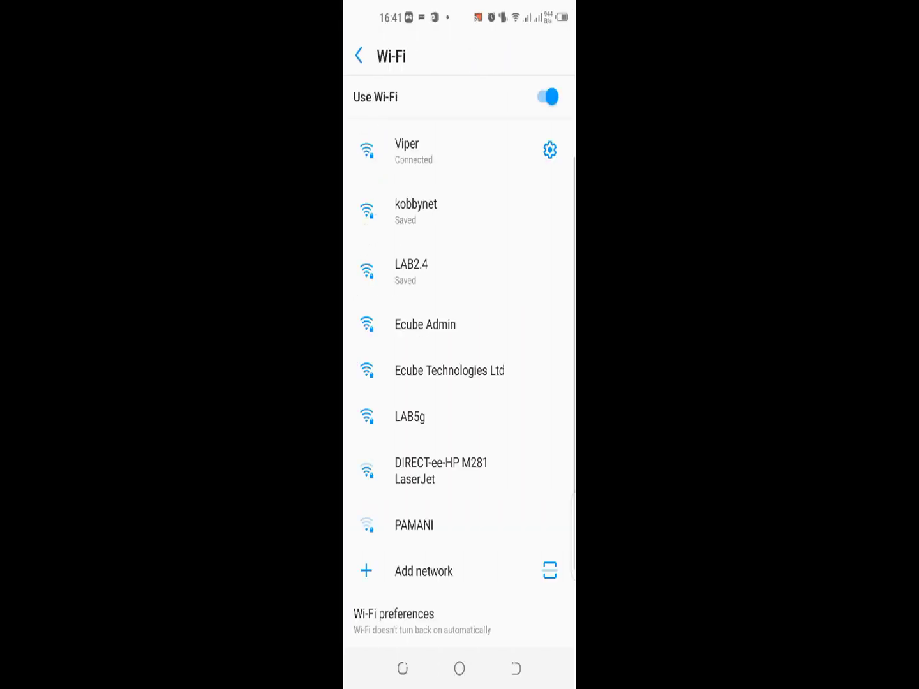
left_click(450, 147)
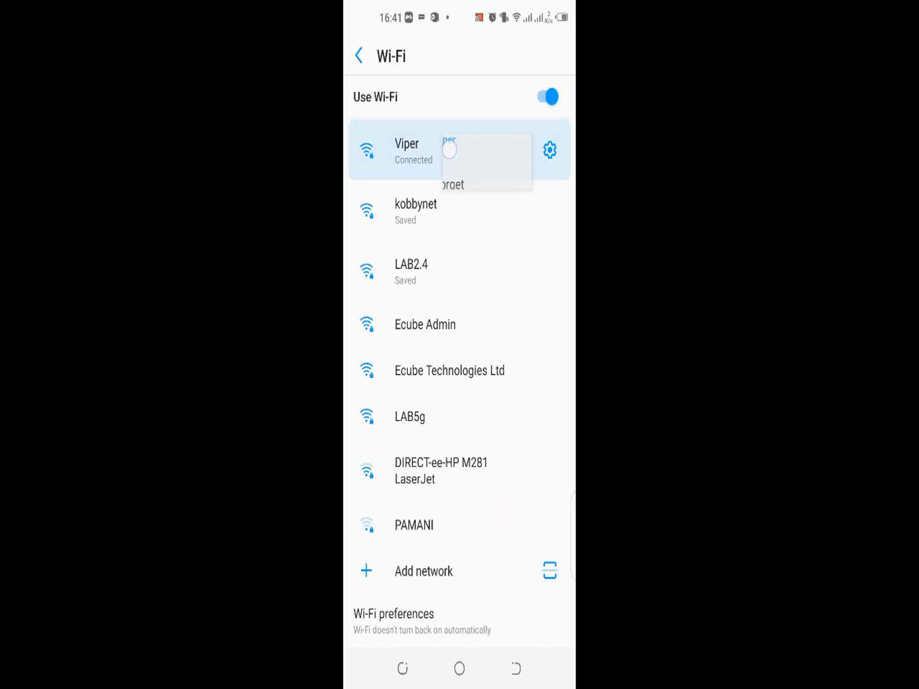
left_click(461, 343)
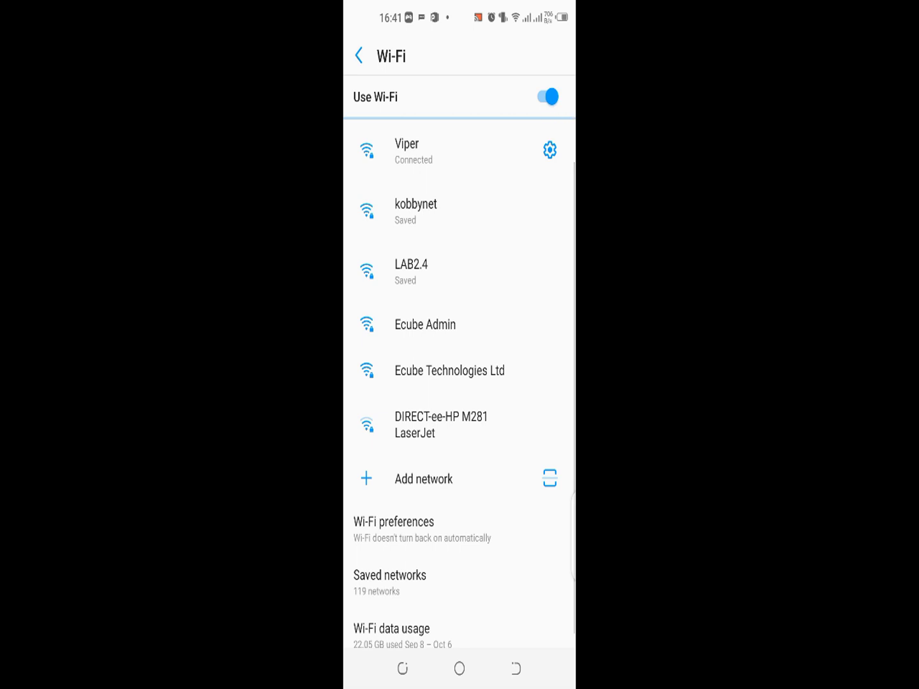
left_click(415, 151)
scroll(482, 419, "down", 6)
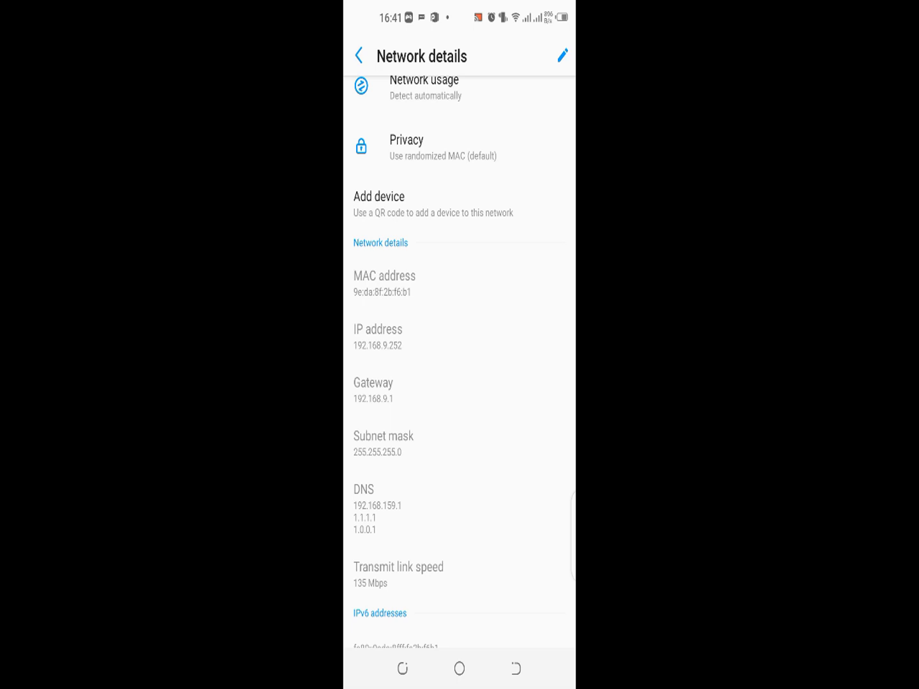
Step: Go back from Wi-Fi settings and switch to the MikroTik app via Recents
left_click(516, 669)
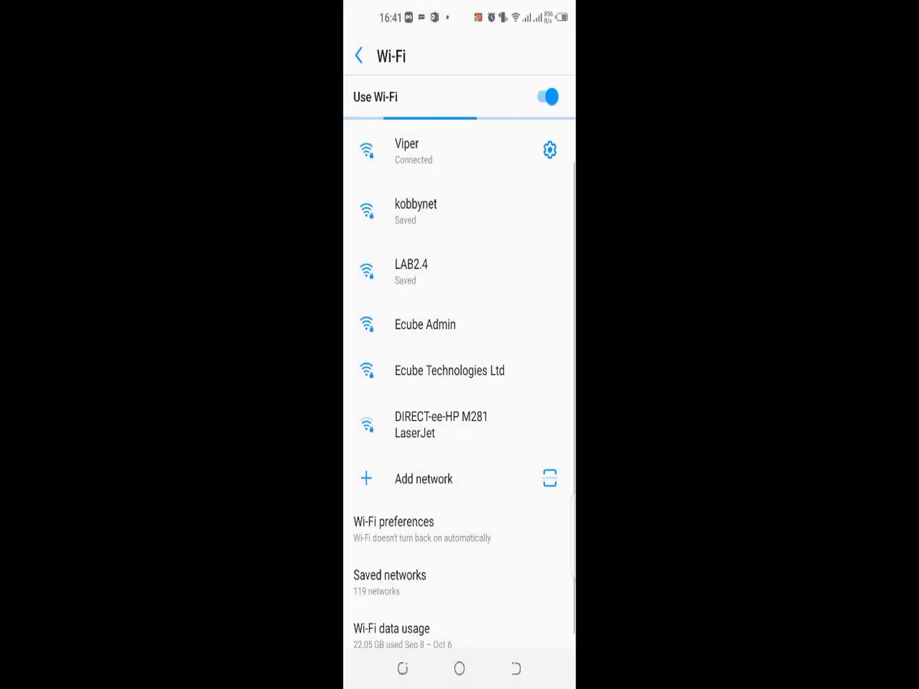
left_click(402, 669)
left_click(353, 278)
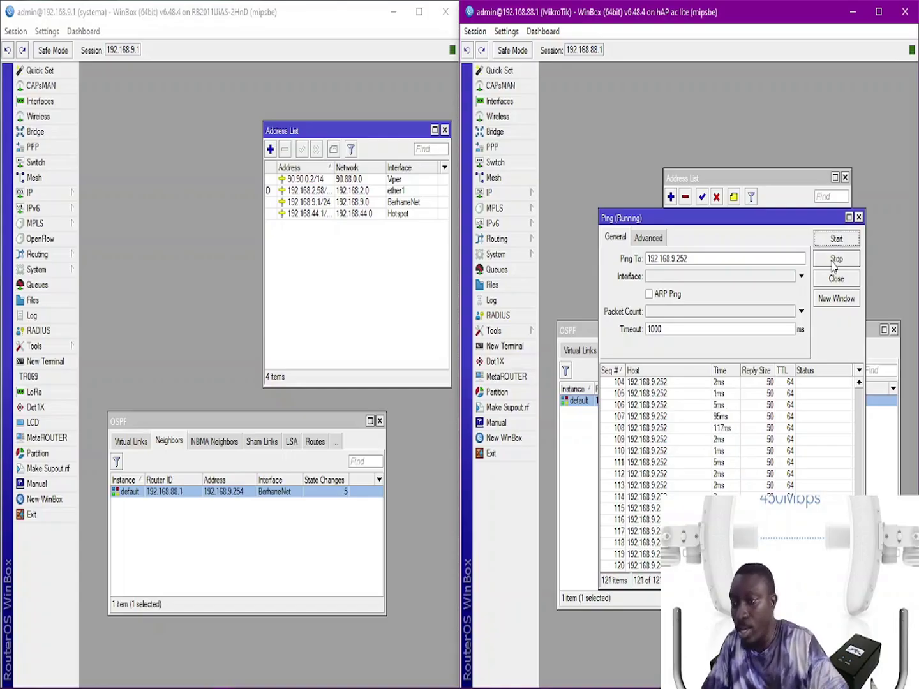
Step: In the left router's WinBox, move Address List higher and OSPF down-right
left_click(351, 245)
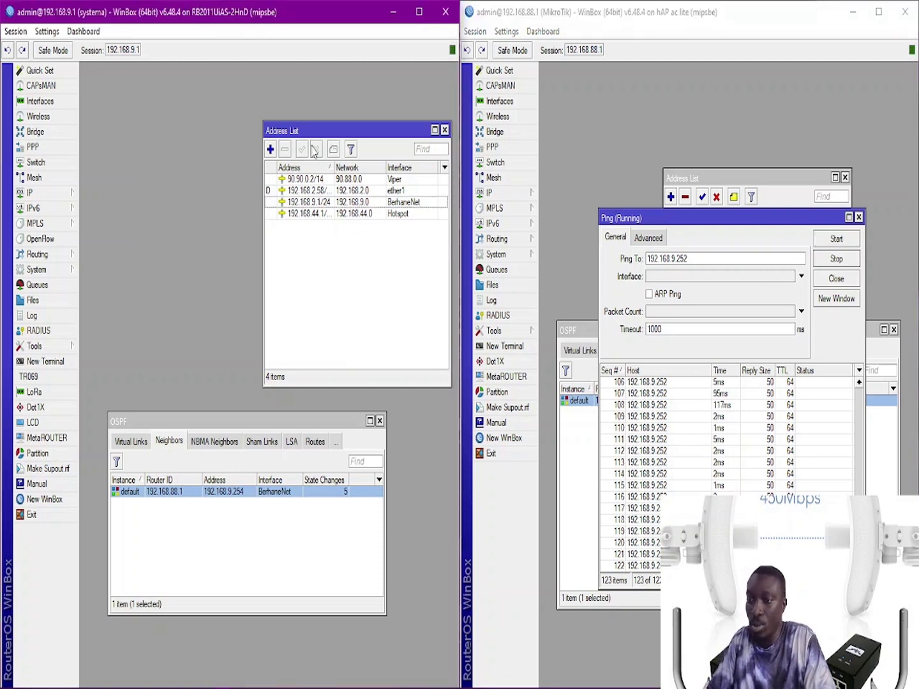
left_click_drag(311, 131, 304, 89)
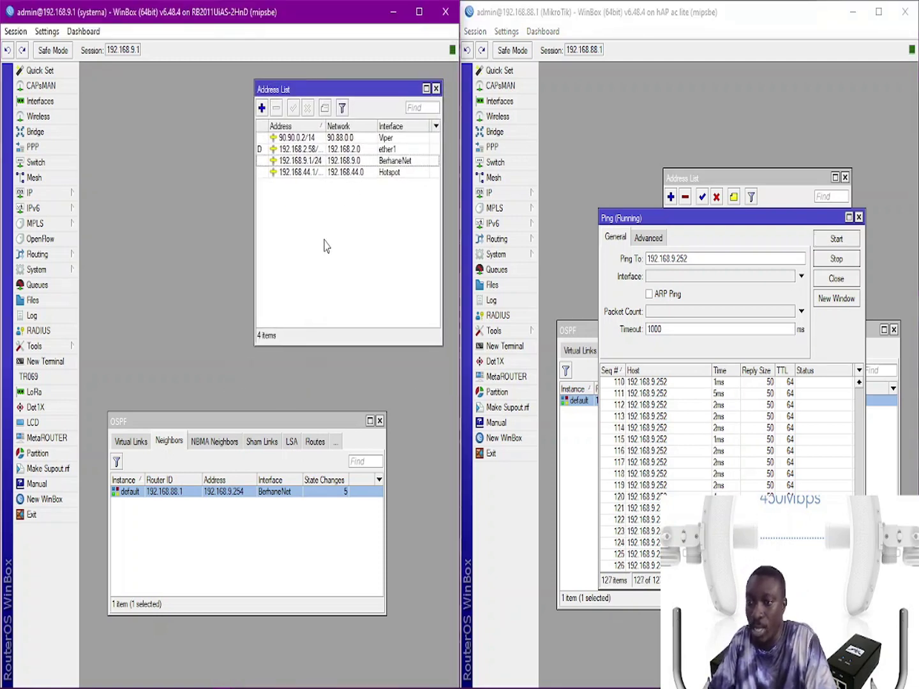
left_click_drag(299, 420, 346, 465)
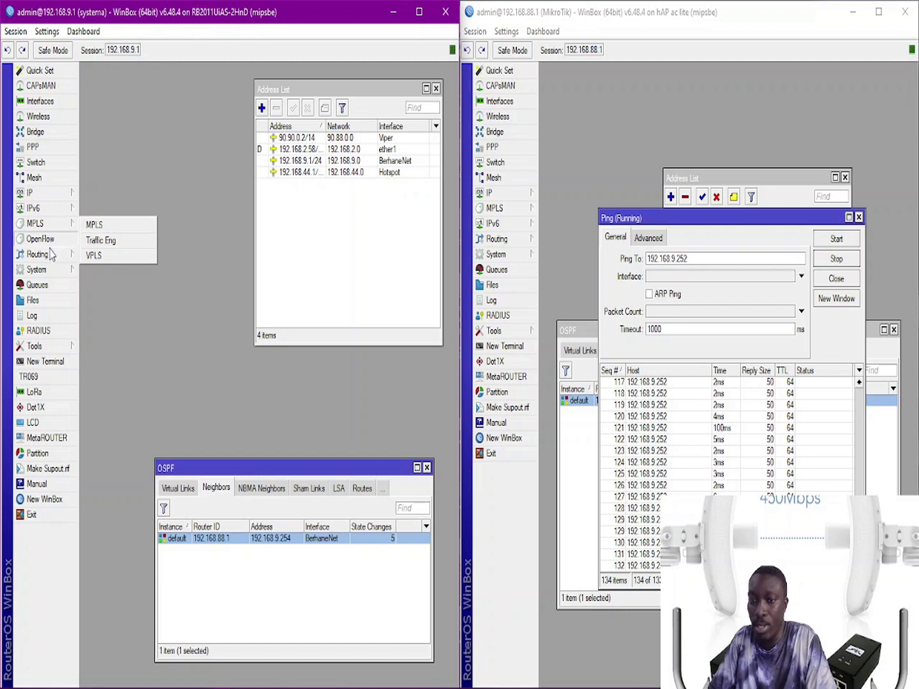
mouse_move(51, 260)
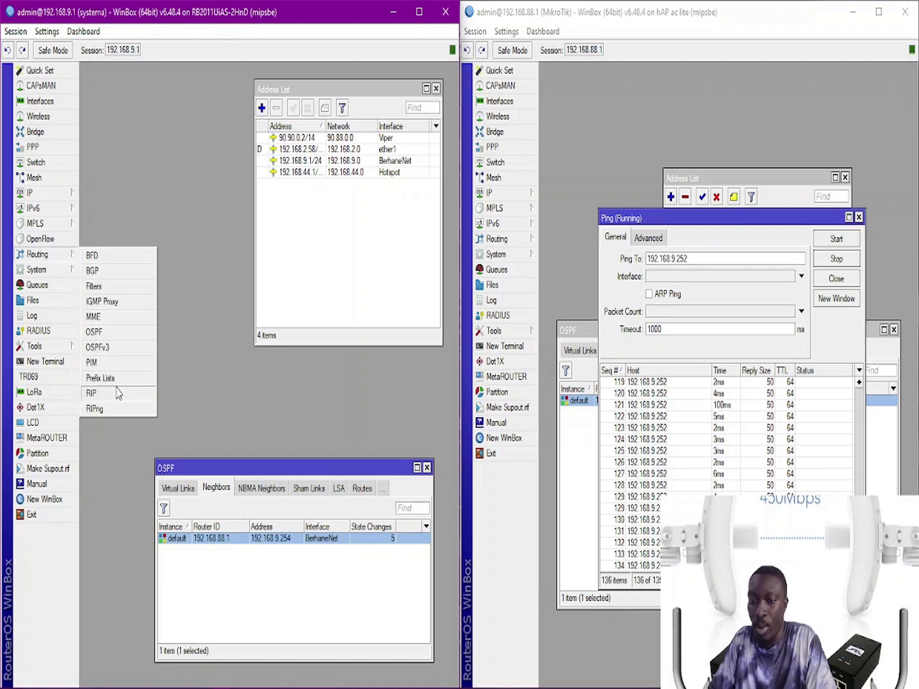